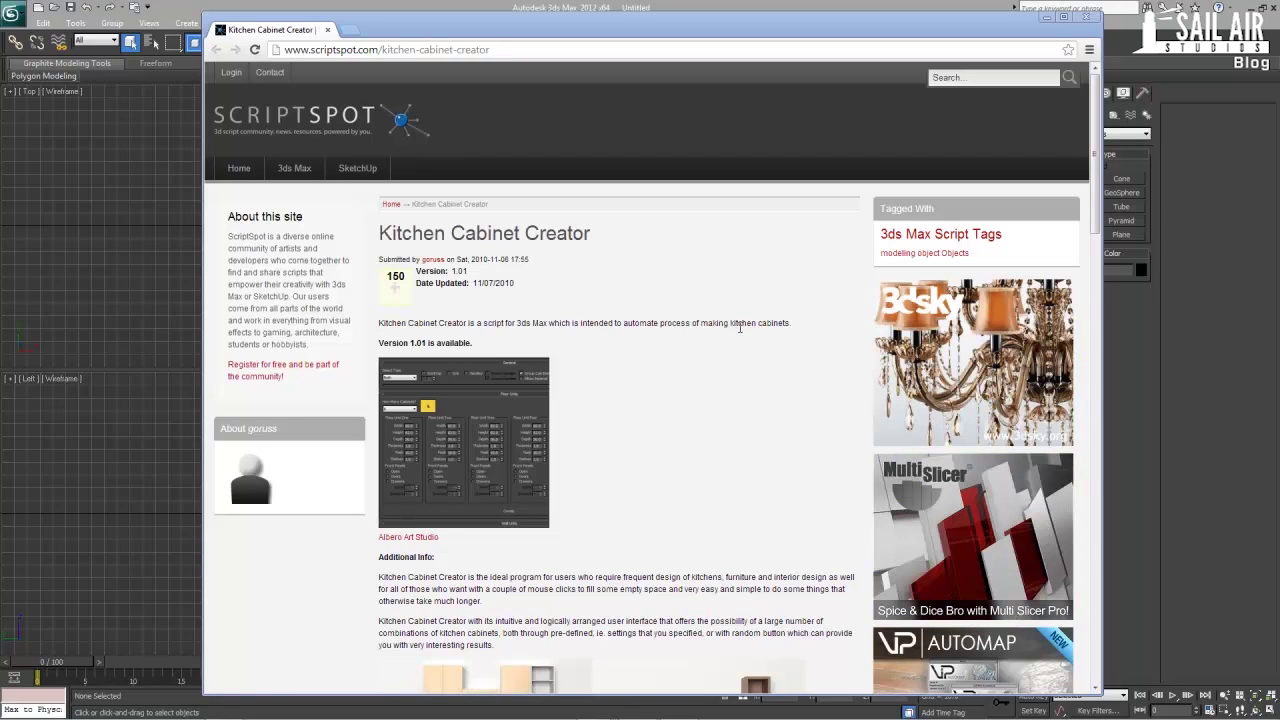
# - Read through the Kitchen Cabinet Creator page, examining the script description, sample cabinet images, version notes and downloadable attachments
pyautogui.moveTo(397, 233); pyautogui.dragTo(562, 228)
pyautogui.doubleClick(558, 228)
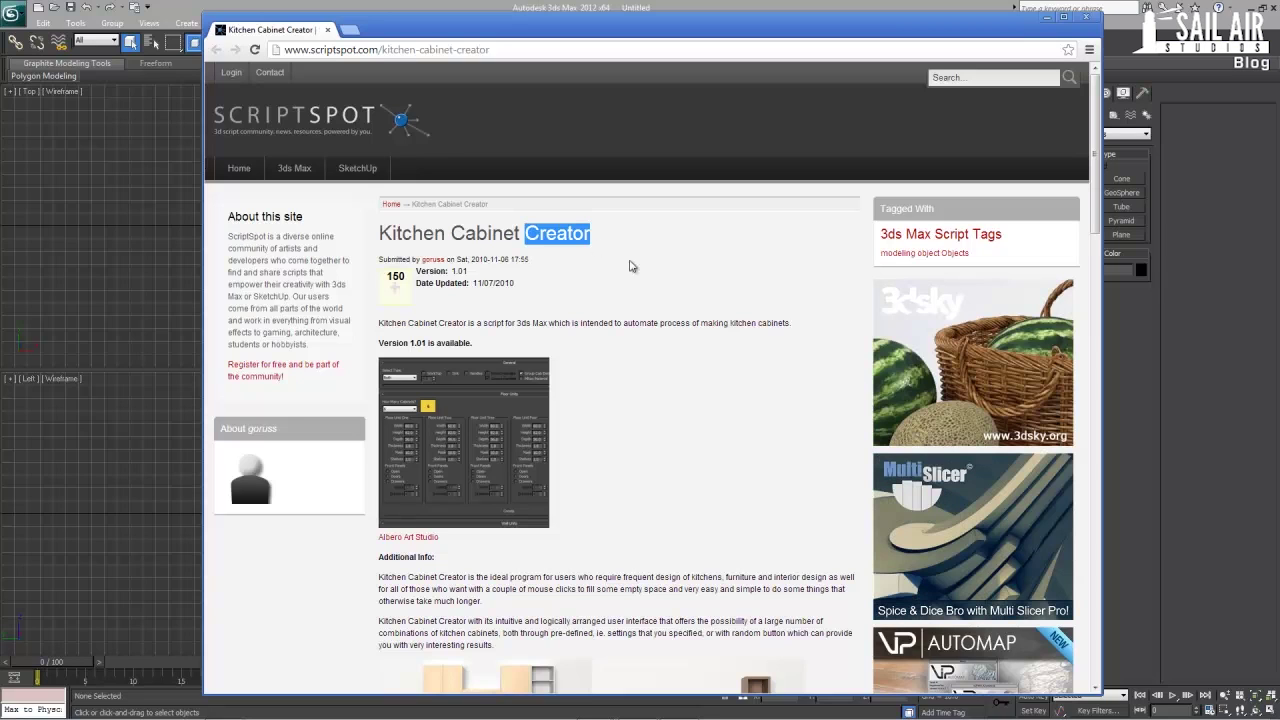
pyautogui.click(656, 400)
pyautogui.scroll(-1, 657, 402)
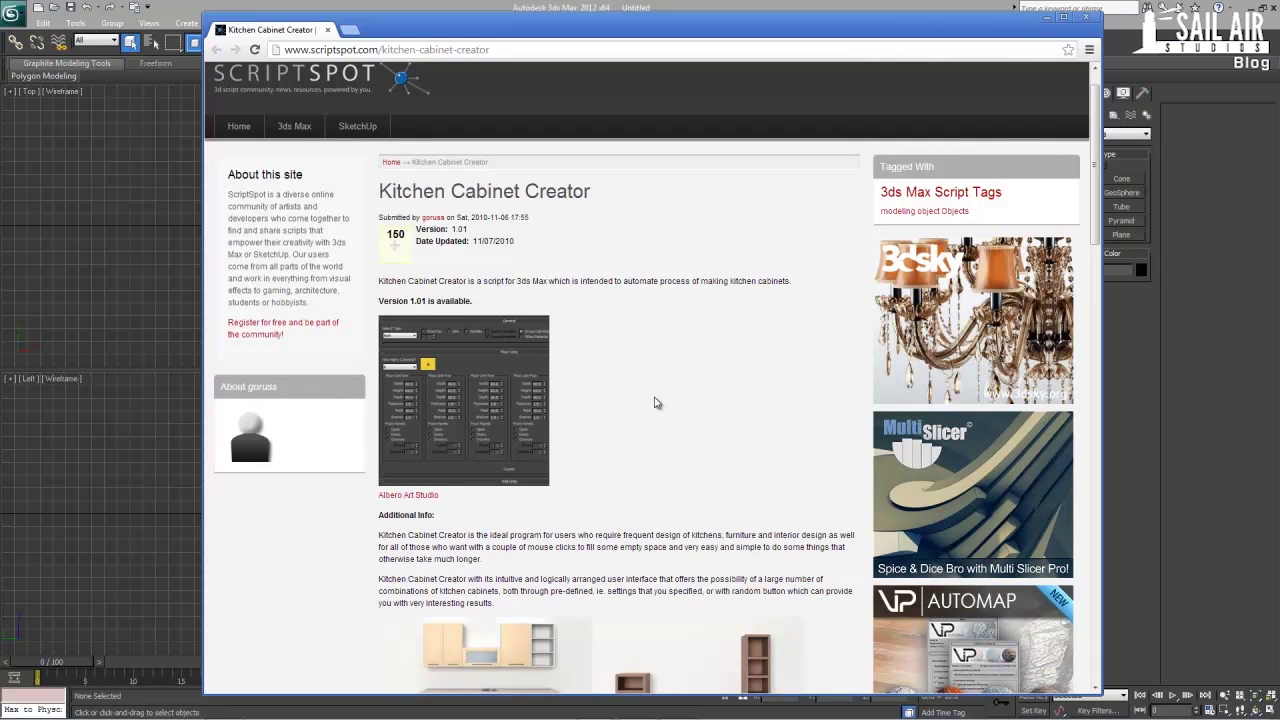
pyautogui.scroll(-1, 655, 402)
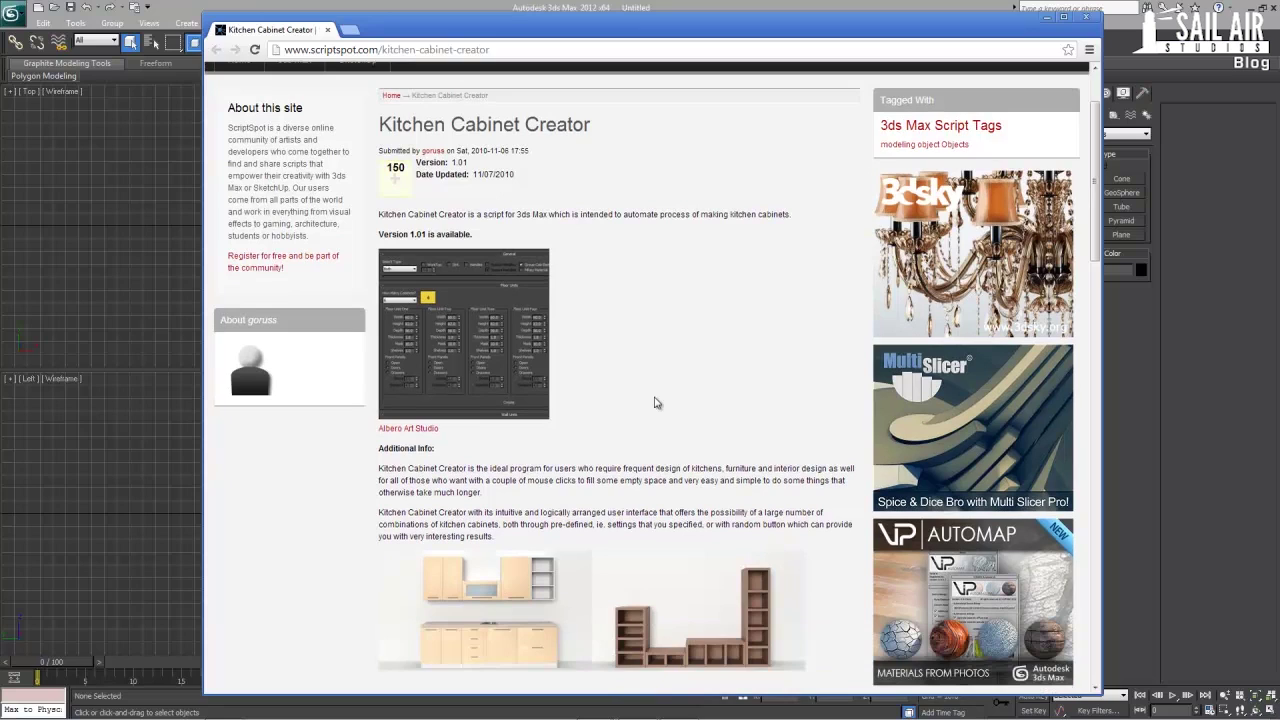
pyautogui.scroll(-2, 630, 420)
pyautogui.scroll(1, 508, 428)
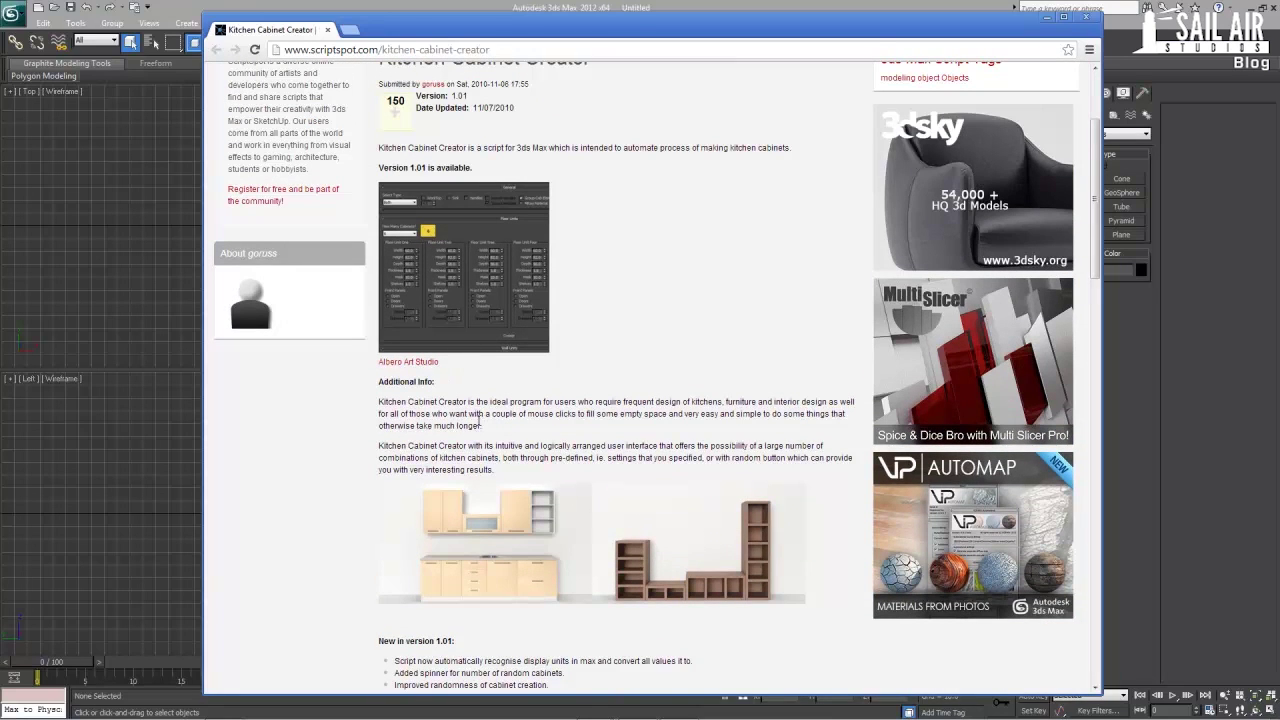
pyautogui.scroll(-1, 592, 246)
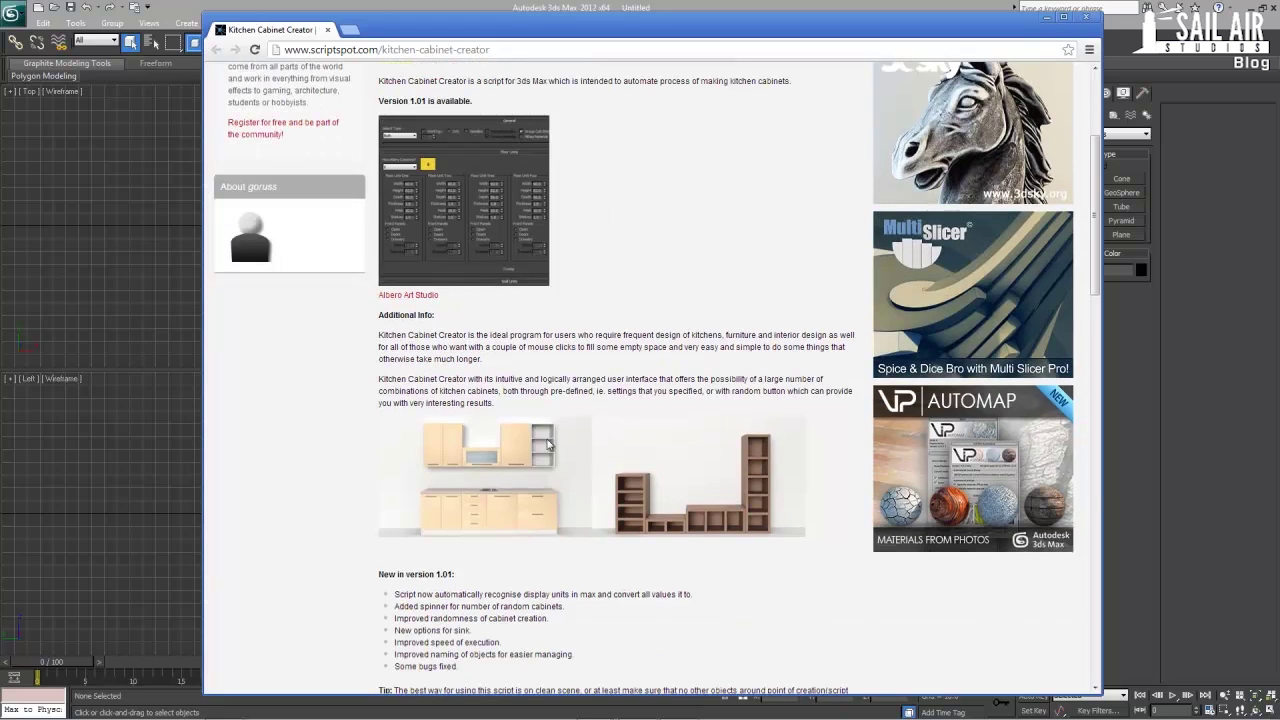
pyautogui.scroll(-1, 495, 465)
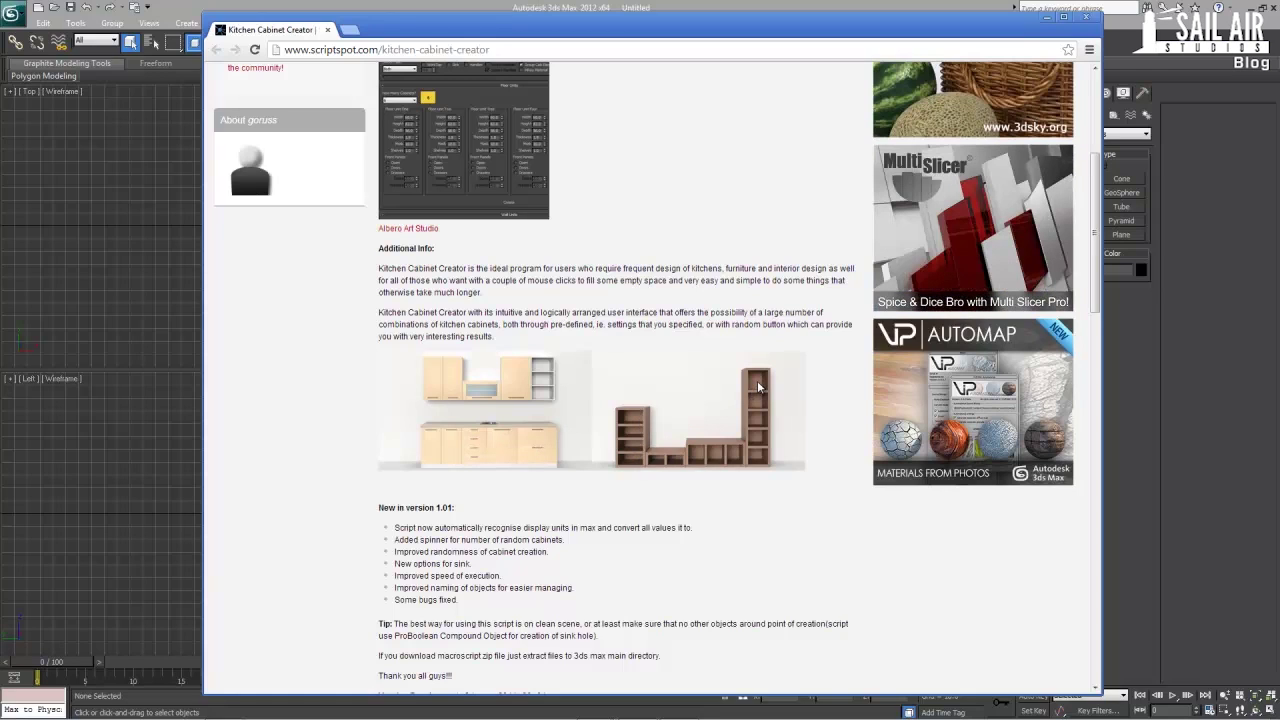
pyautogui.scroll(-1, 706, 412)
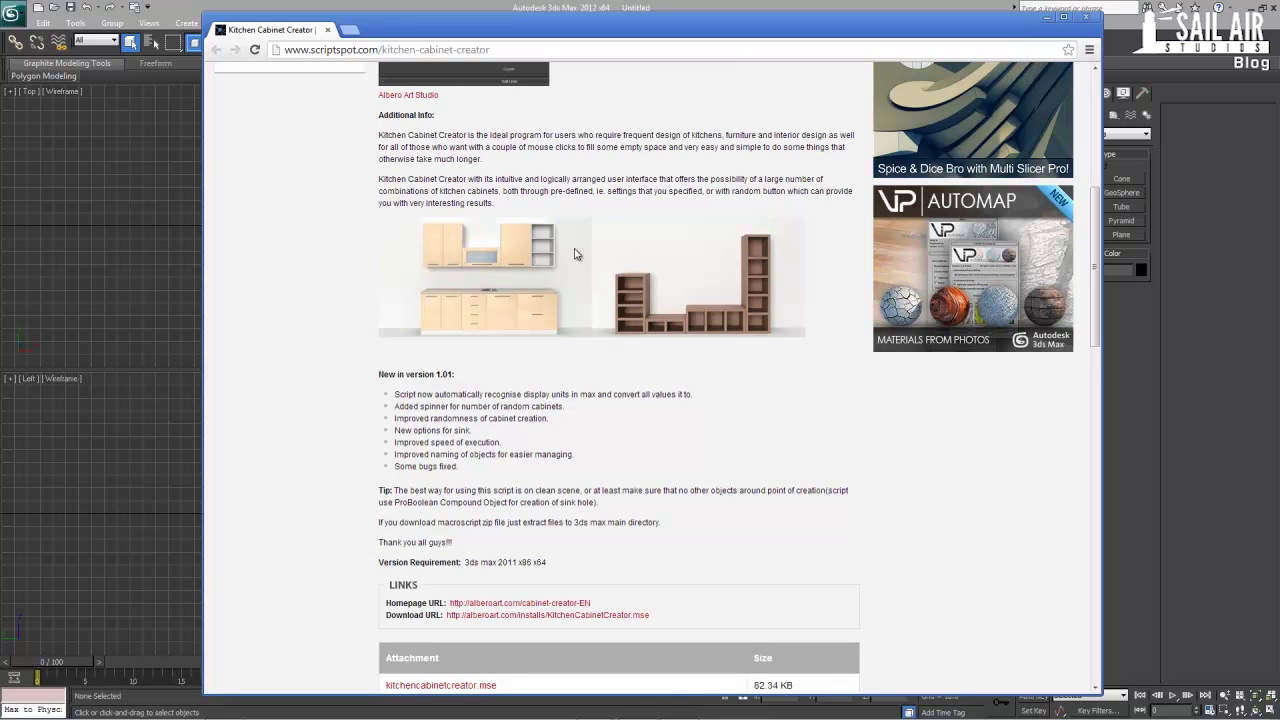
pyautogui.scroll(1, 578, 296)
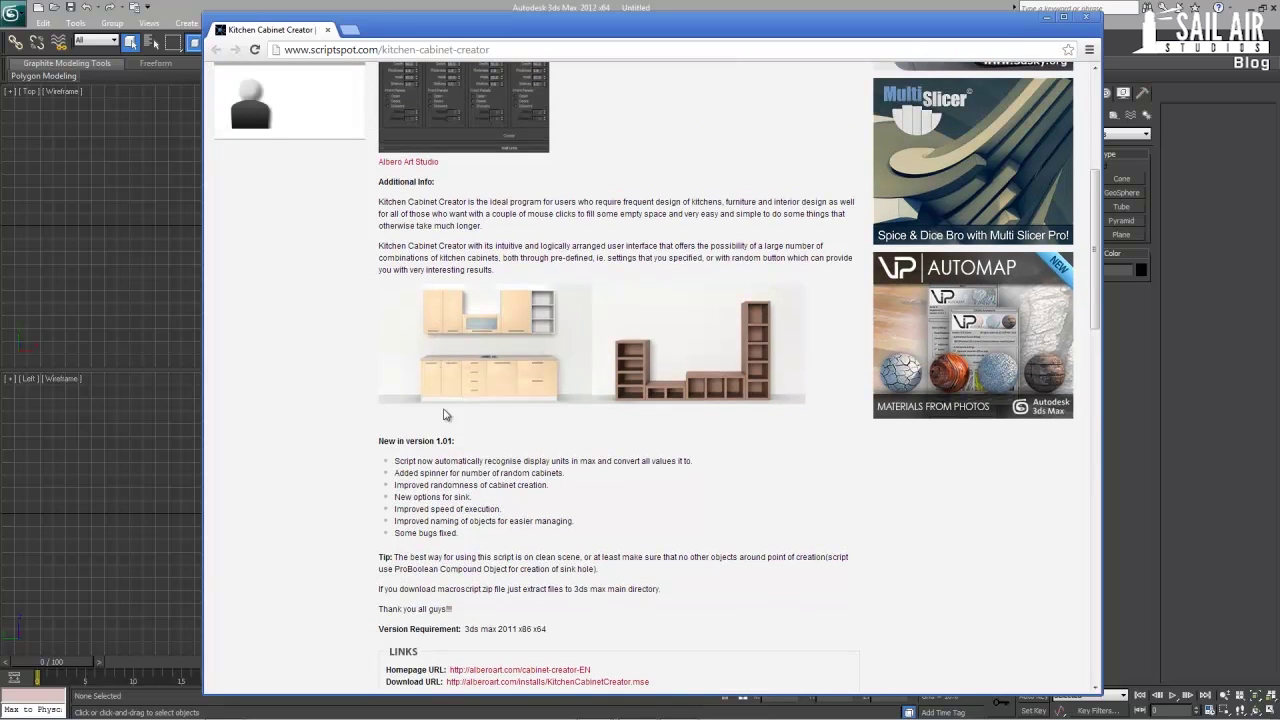
pyautogui.scroll(-2, 674, 368)
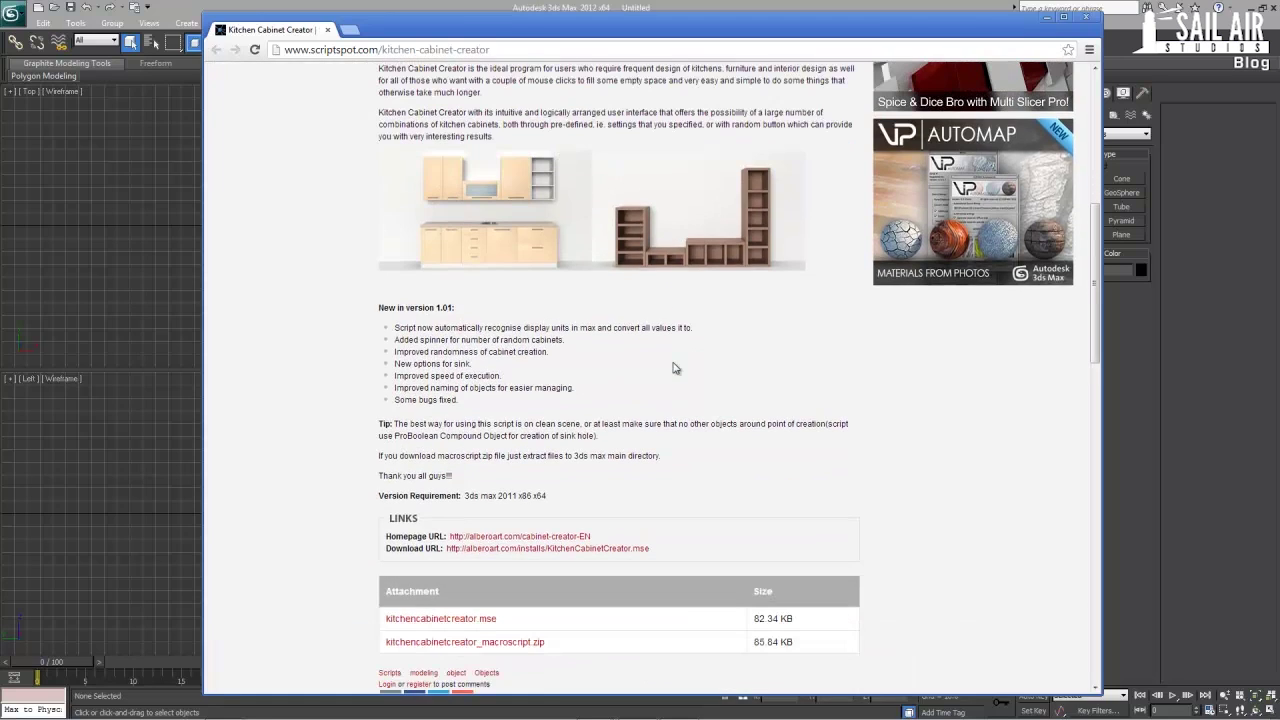
pyautogui.scroll(3, 674, 368)
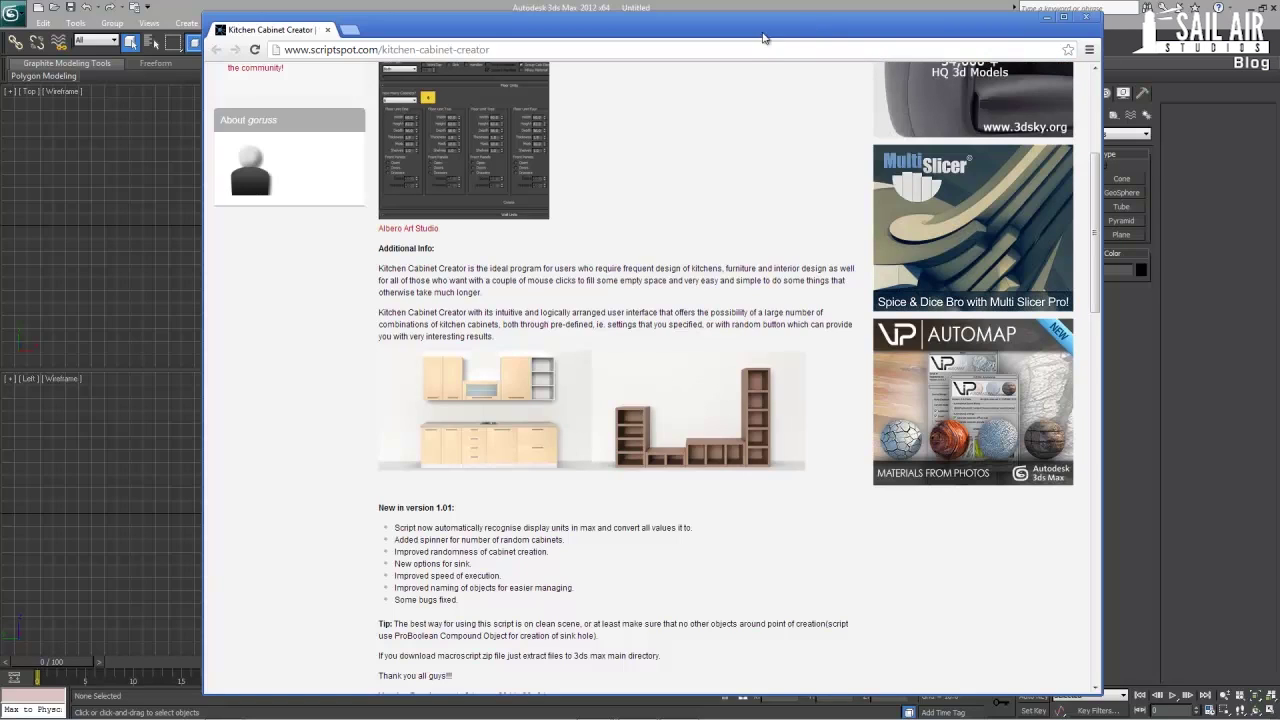
pyautogui.scroll(-3, 704, 237)
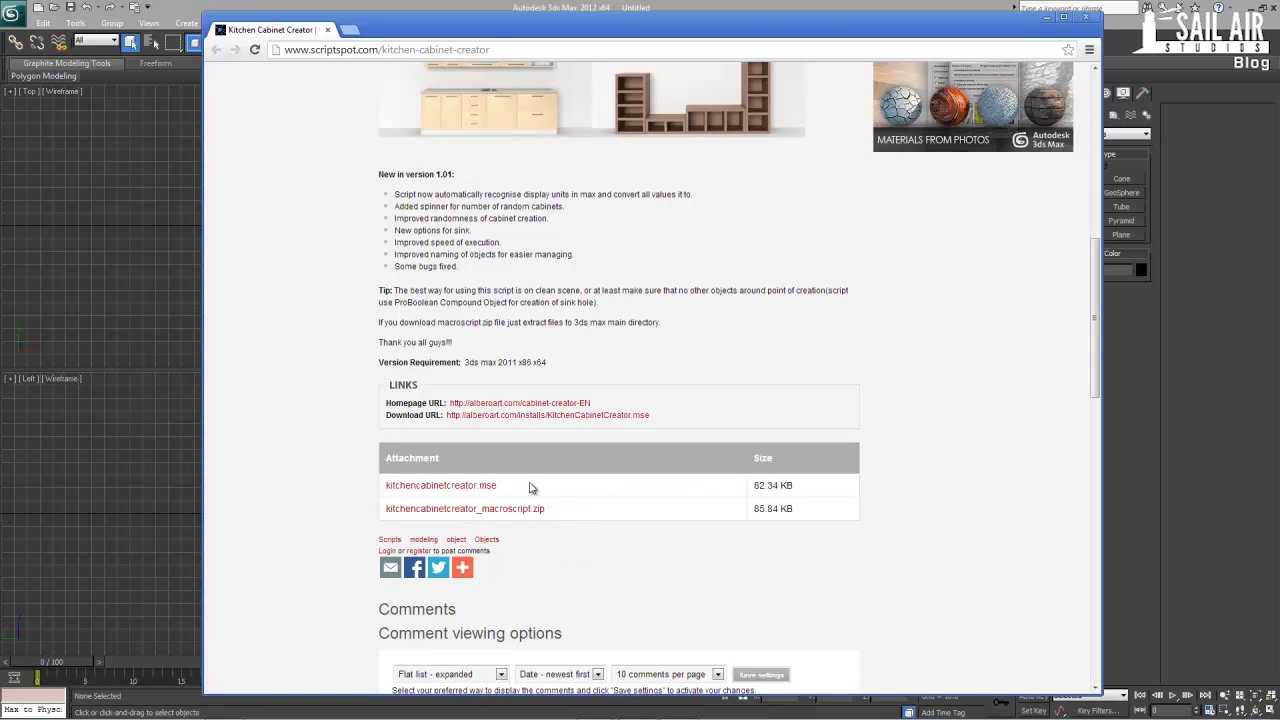
pyautogui.moveTo(519, 488)
pyautogui.mouseDown()
pyautogui.moveTo(383, 484)
pyautogui.moveTo(525, 489)
pyautogui.mouseUp()
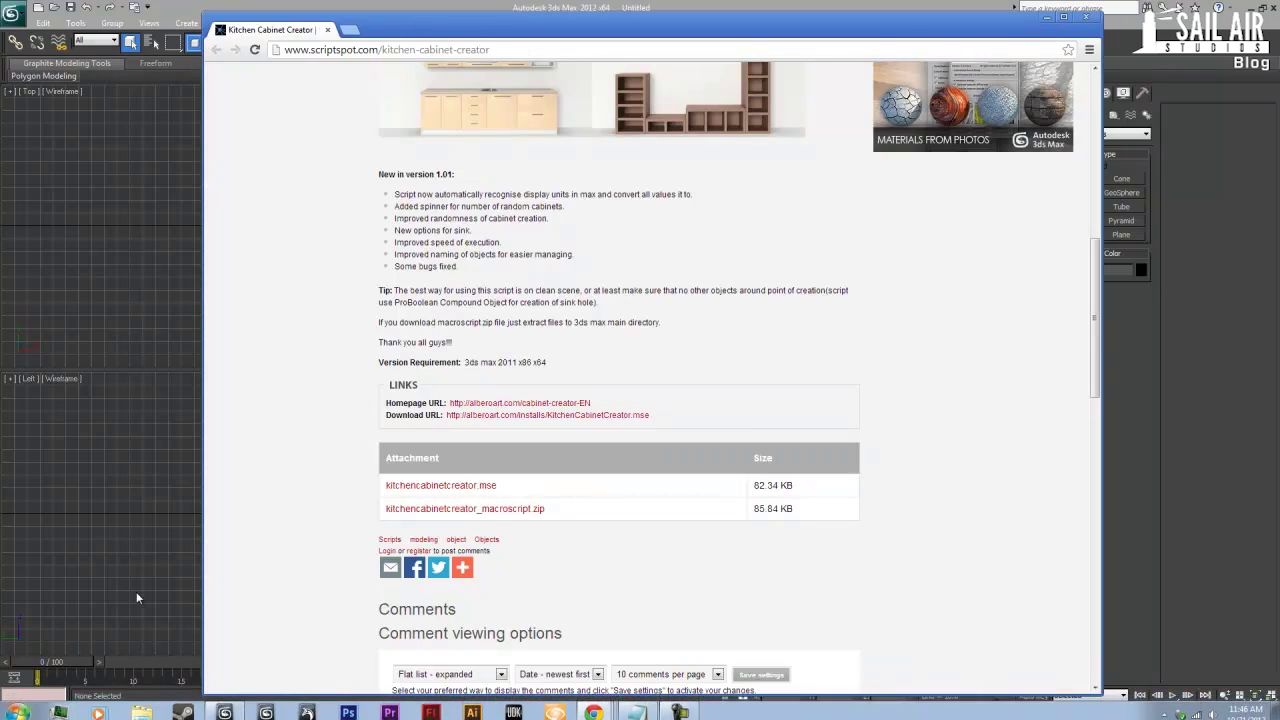
# - Browse in Windows Explorer to C:\Program Files\Autodesk\3ds Max 2012\Scripts and select the KitchenCabinetCreator script file
pyautogui.click(18, 707)
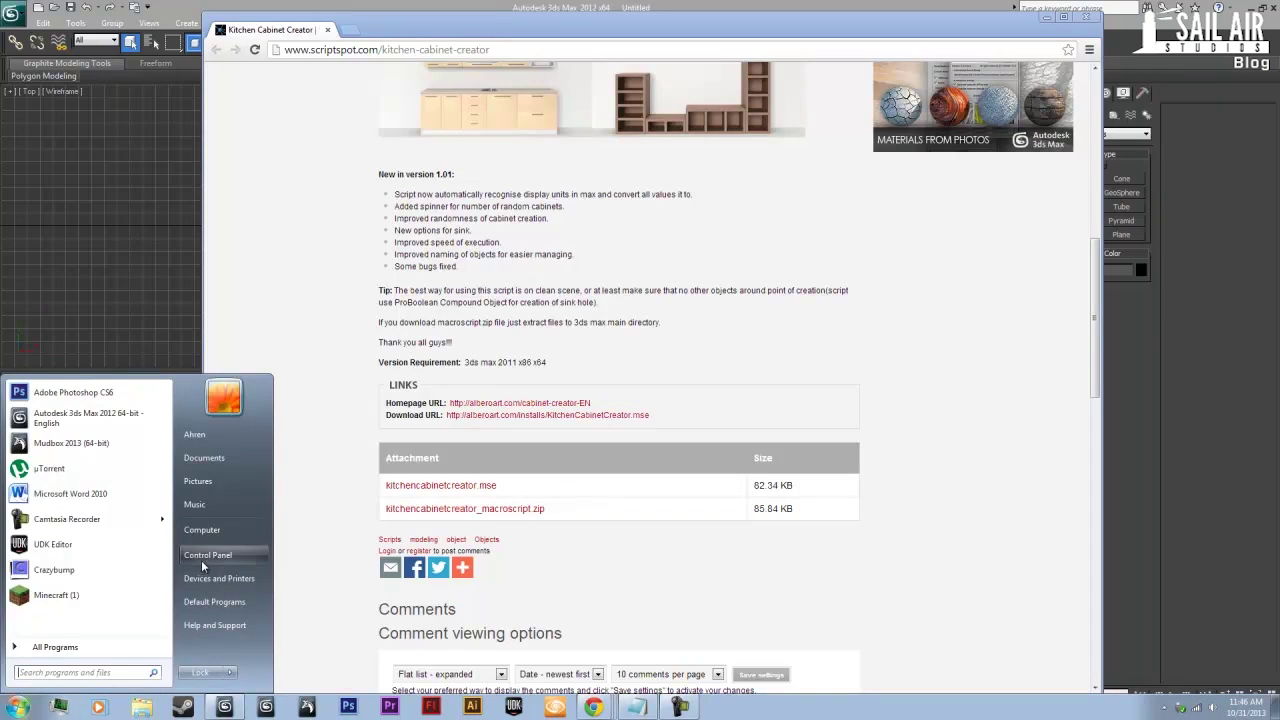
pyautogui.click(203, 537)
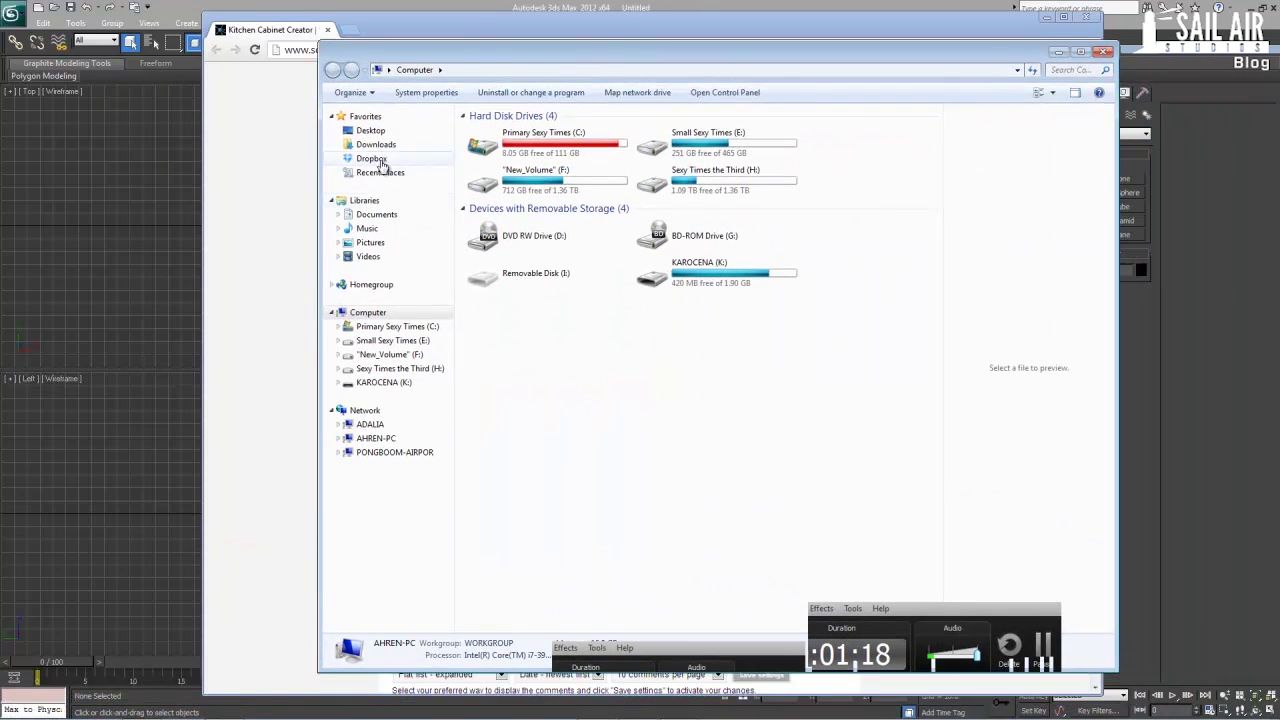
pyautogui.click(398, 327)
pyautogui.click(526, 233)
pyautogui.doubleClick(526, 233)
pyautogui.doubleClick(510, 146)
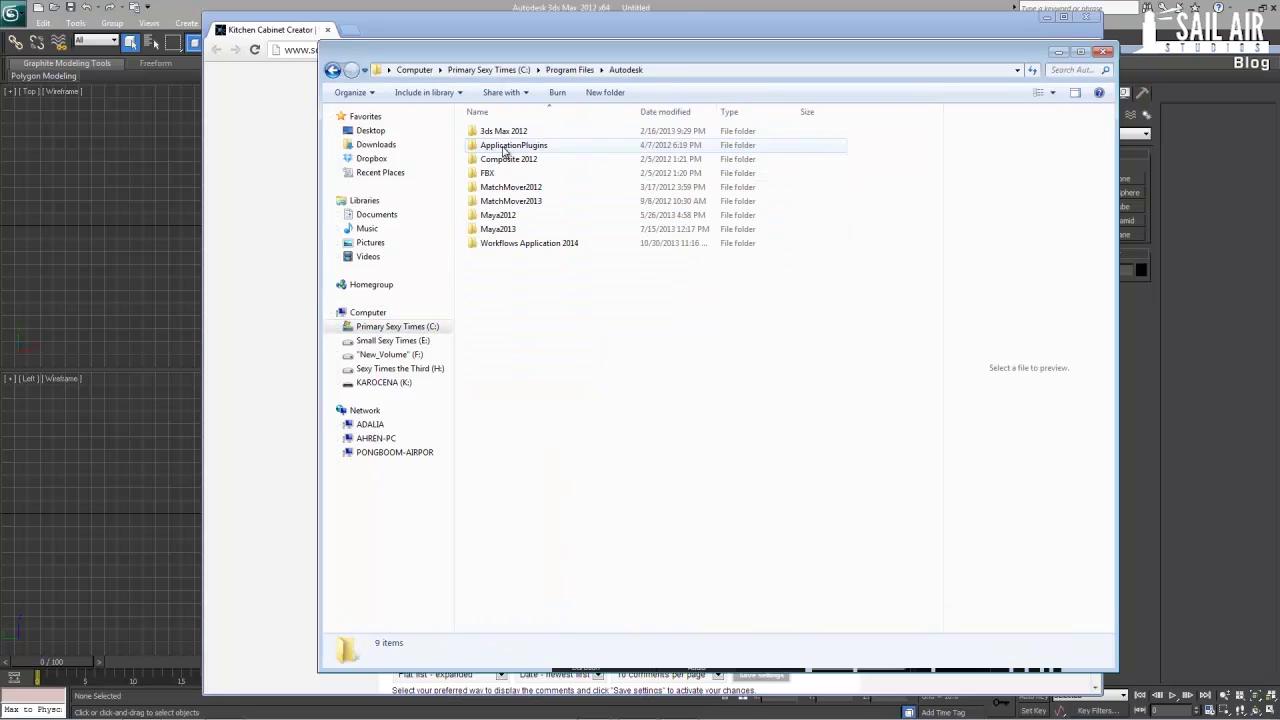
pyautogui.click(519, 136)
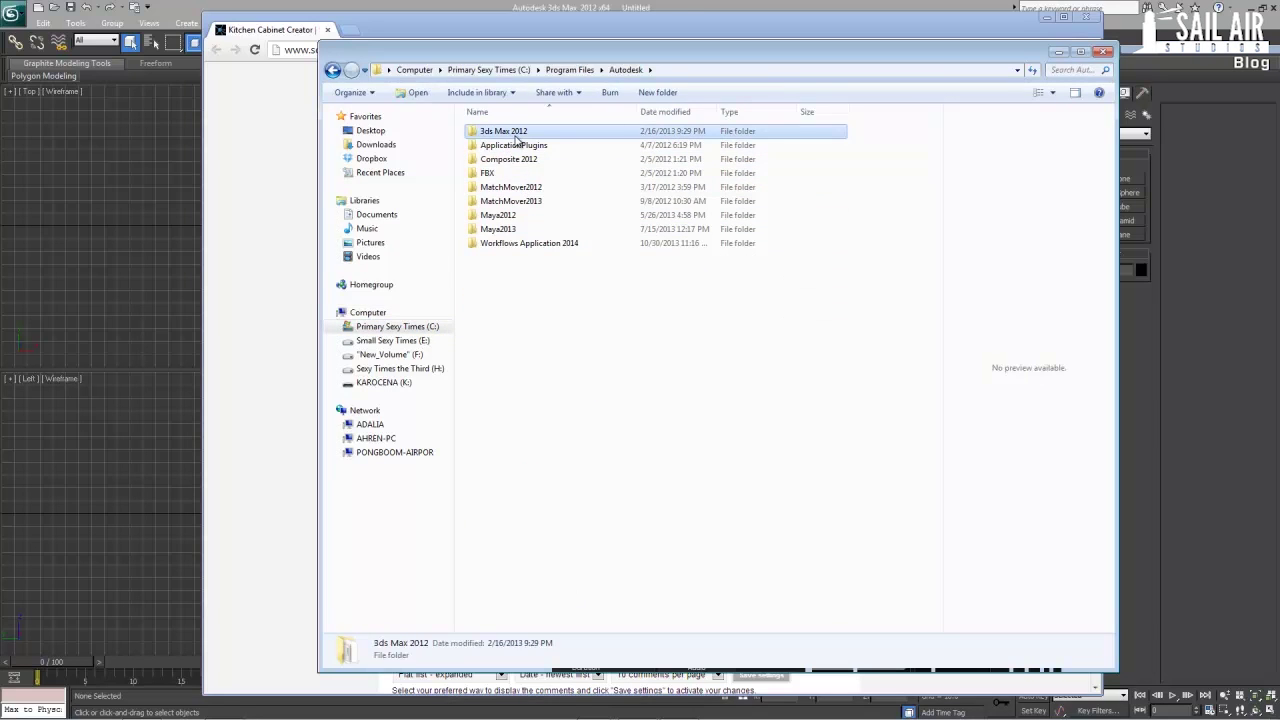
pyautogui.doubleClick(519, 136)
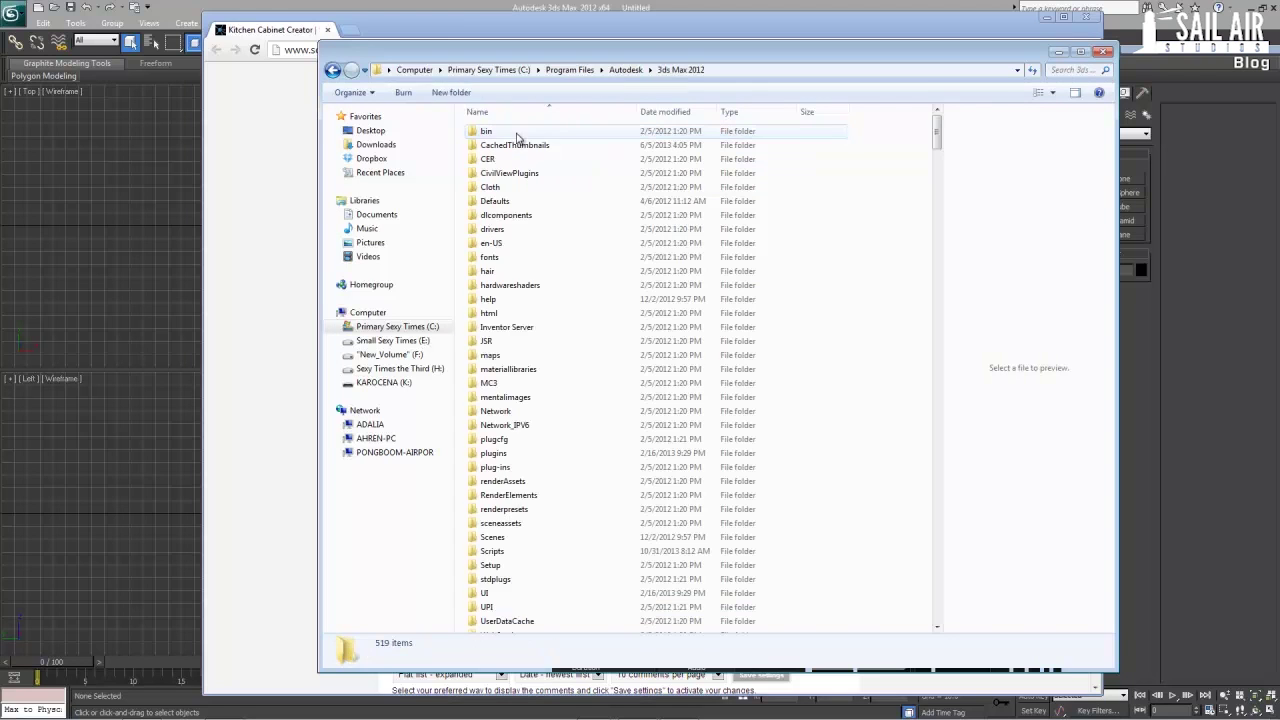
pyautogui.scroll(-4, 500, 390)
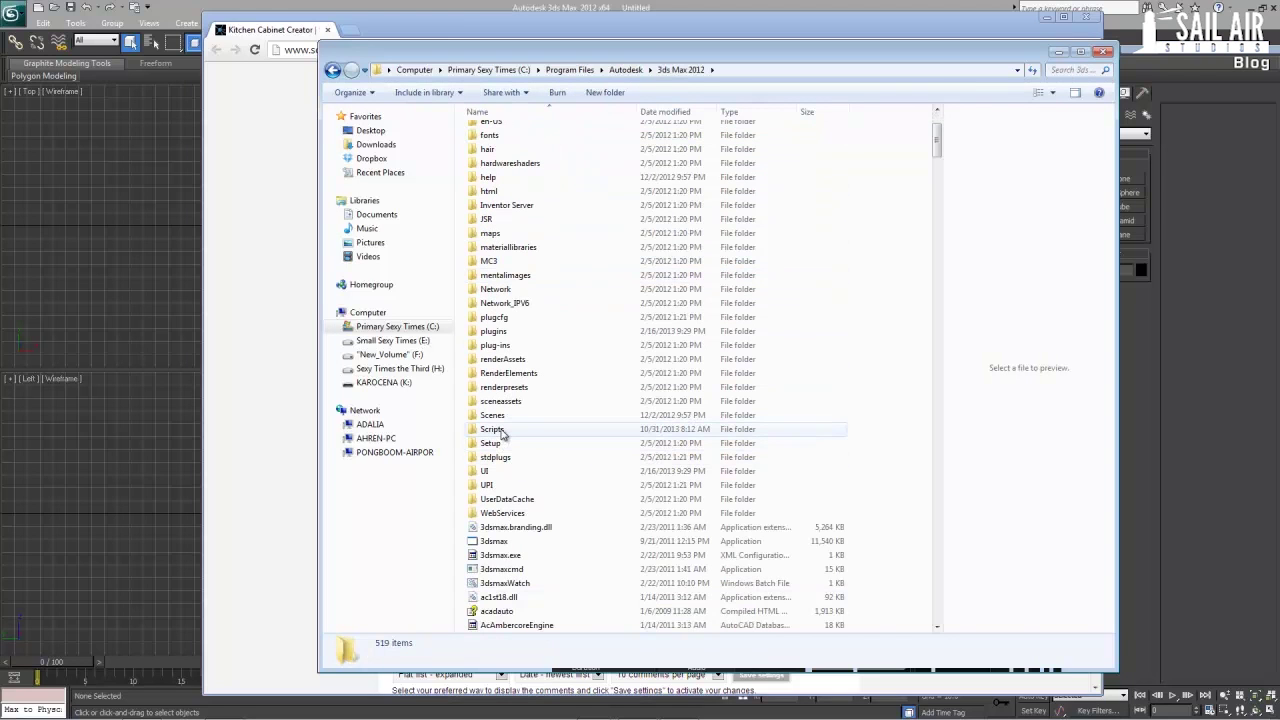
pyautogui.doubleClick(496, 429)
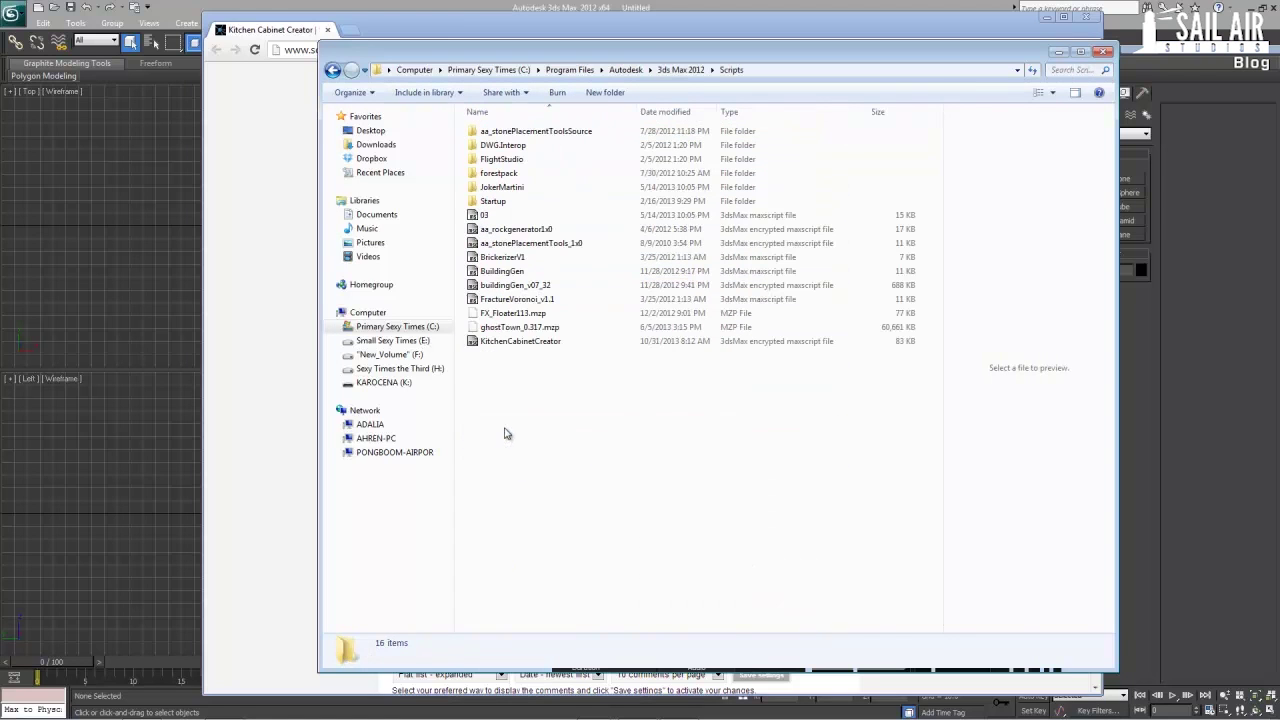
pyautogui.click(511, 342)
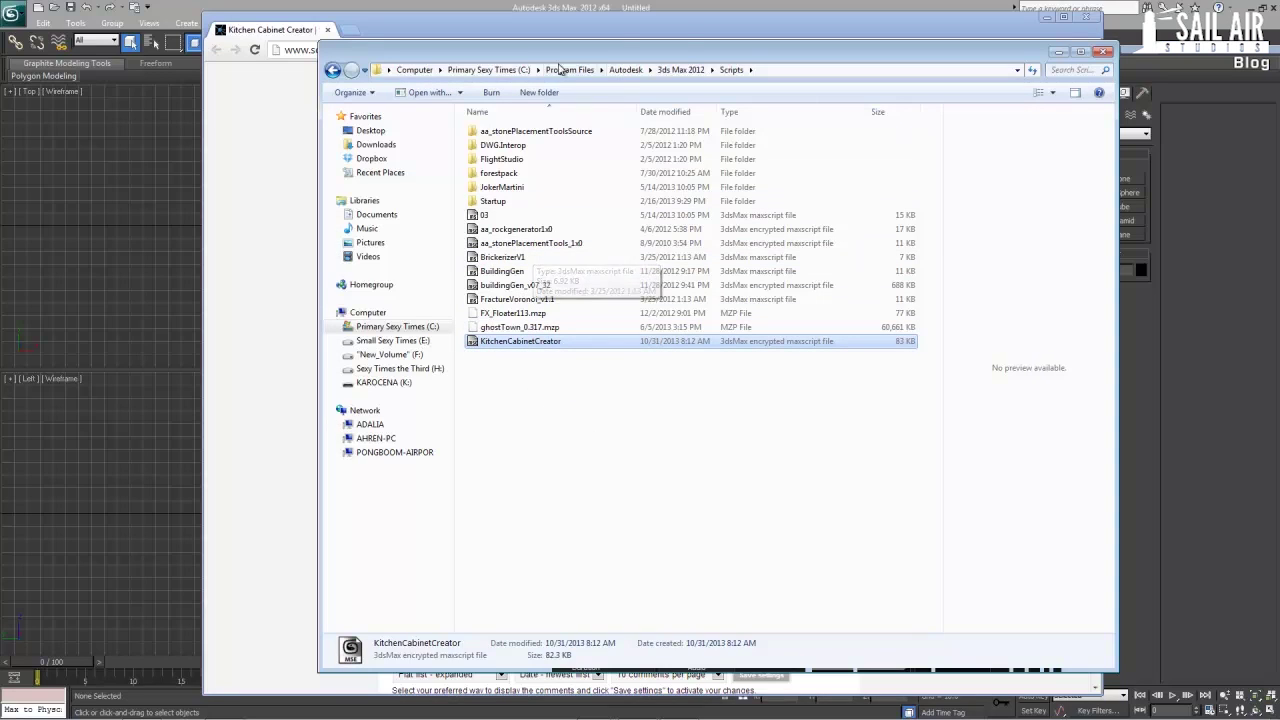
# - Switch to 3ds Max and open the KitchenCabinetCreator script from the Scripts folder, placing its window over the viewports
pyautogui.moveTo(682, 50); pyautogui.dragTo(763, 52)
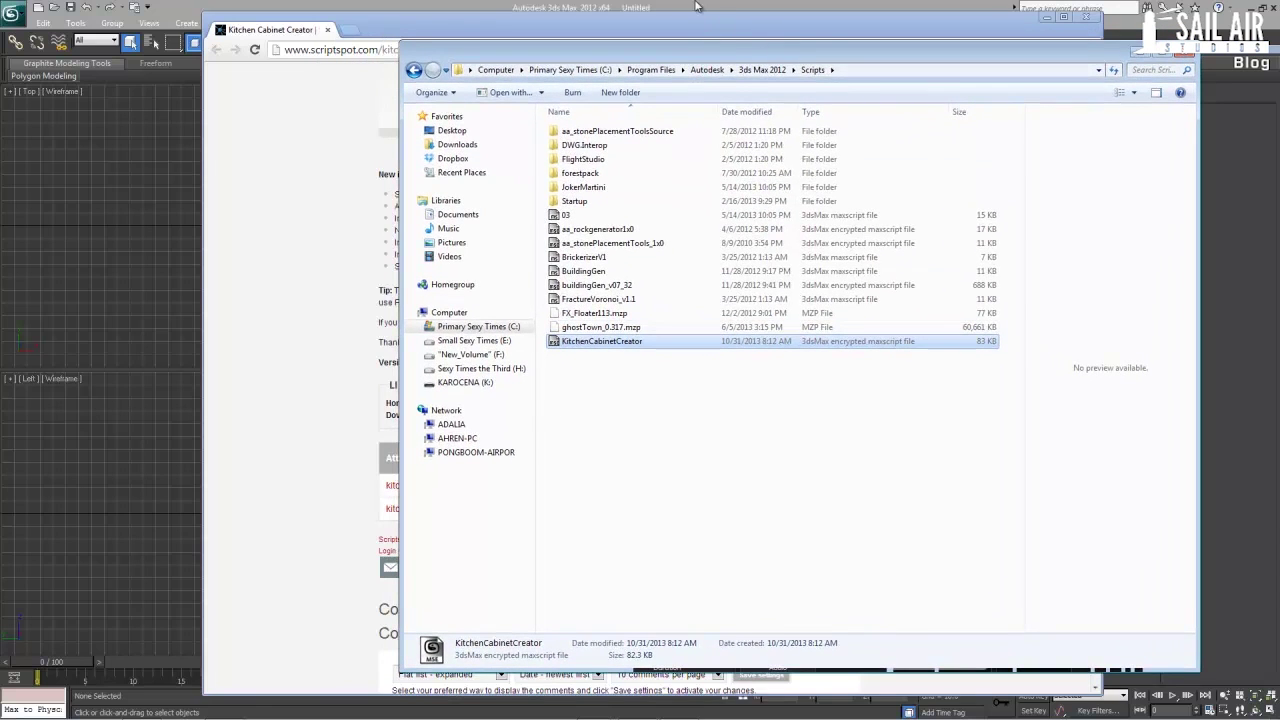
pyautogui.moveTo(701, 53); pyautogui.dragTo(786, 48)
pyautogui.click(773, 4)
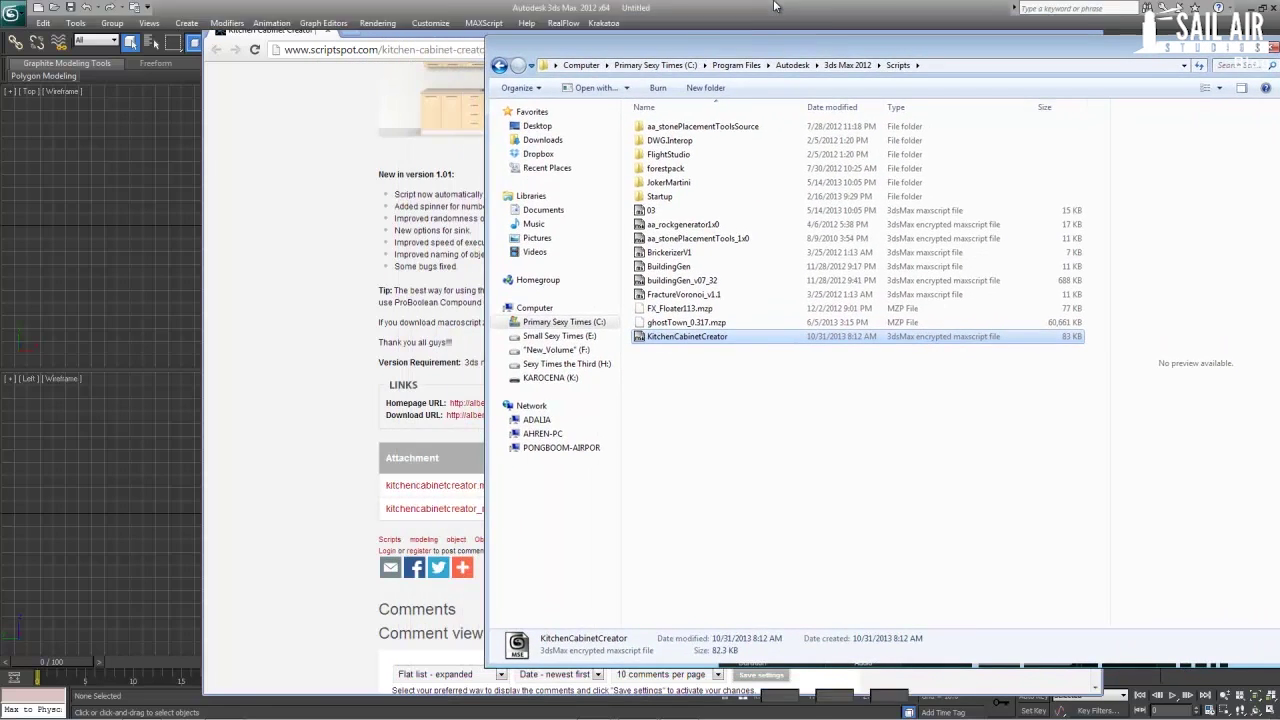
pyautogui.click(478, 22)
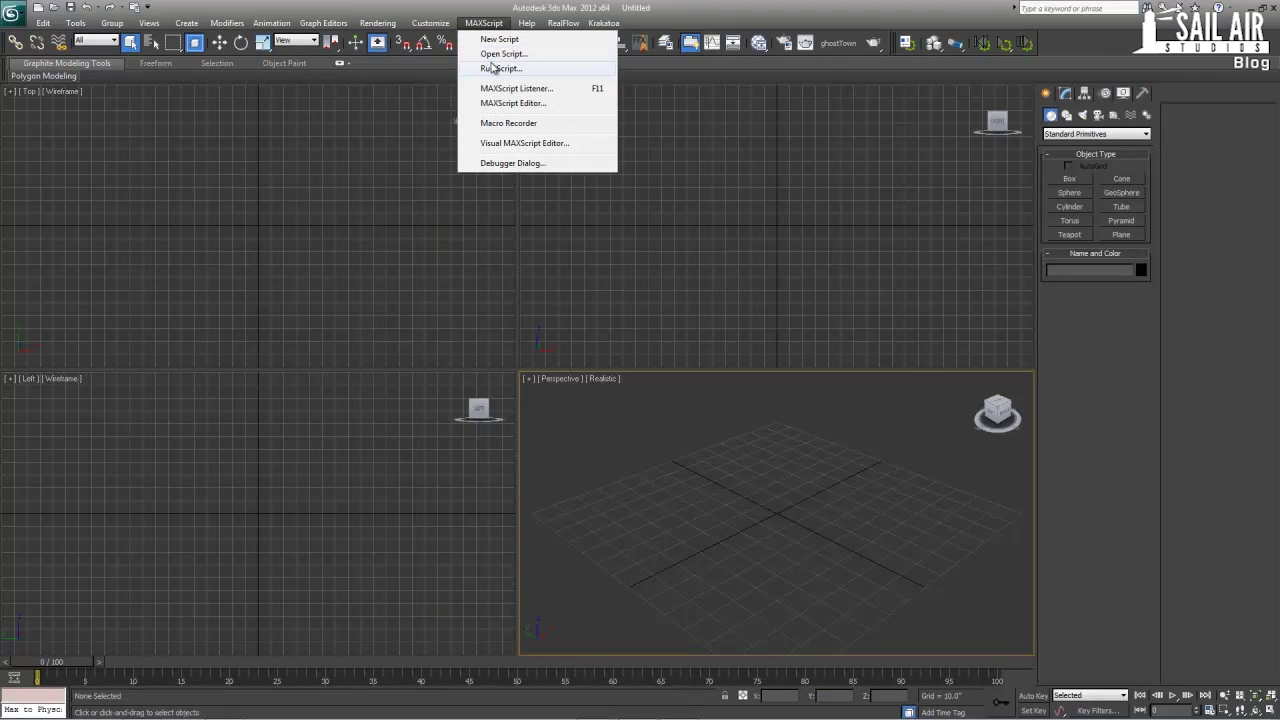
pyautogui.click(478, 53)
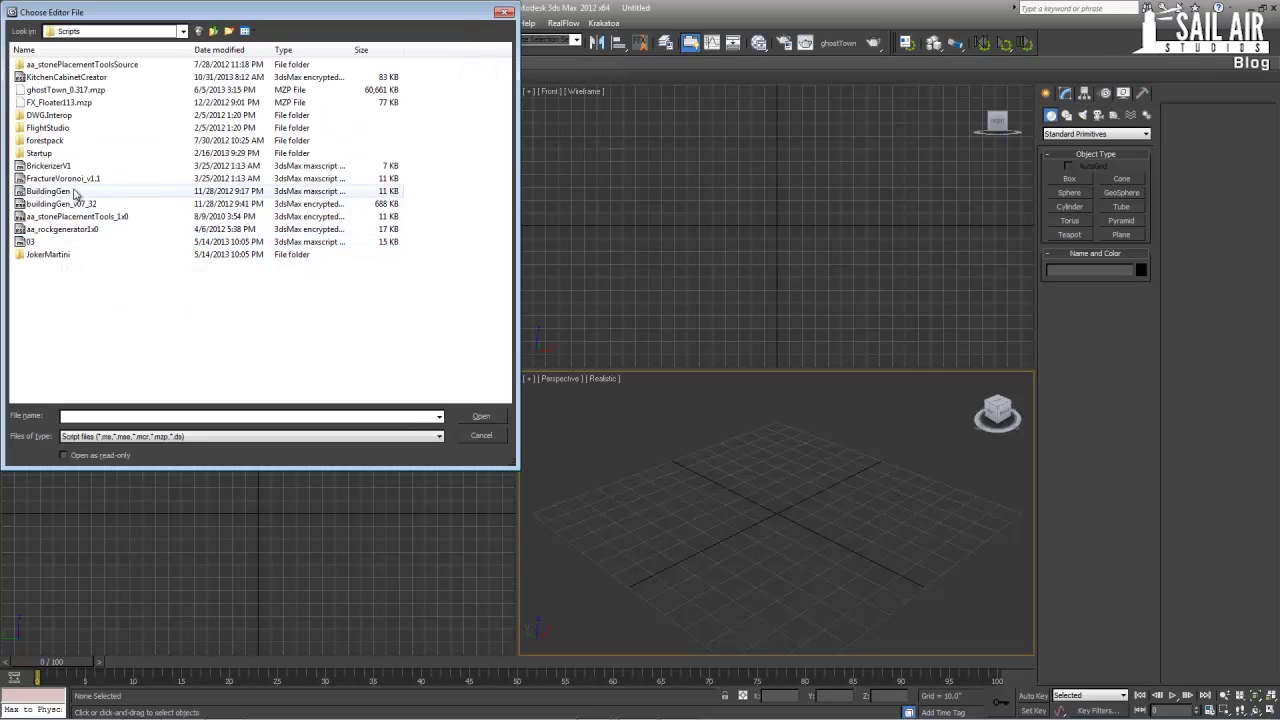
pyautogui.click(60, 78)
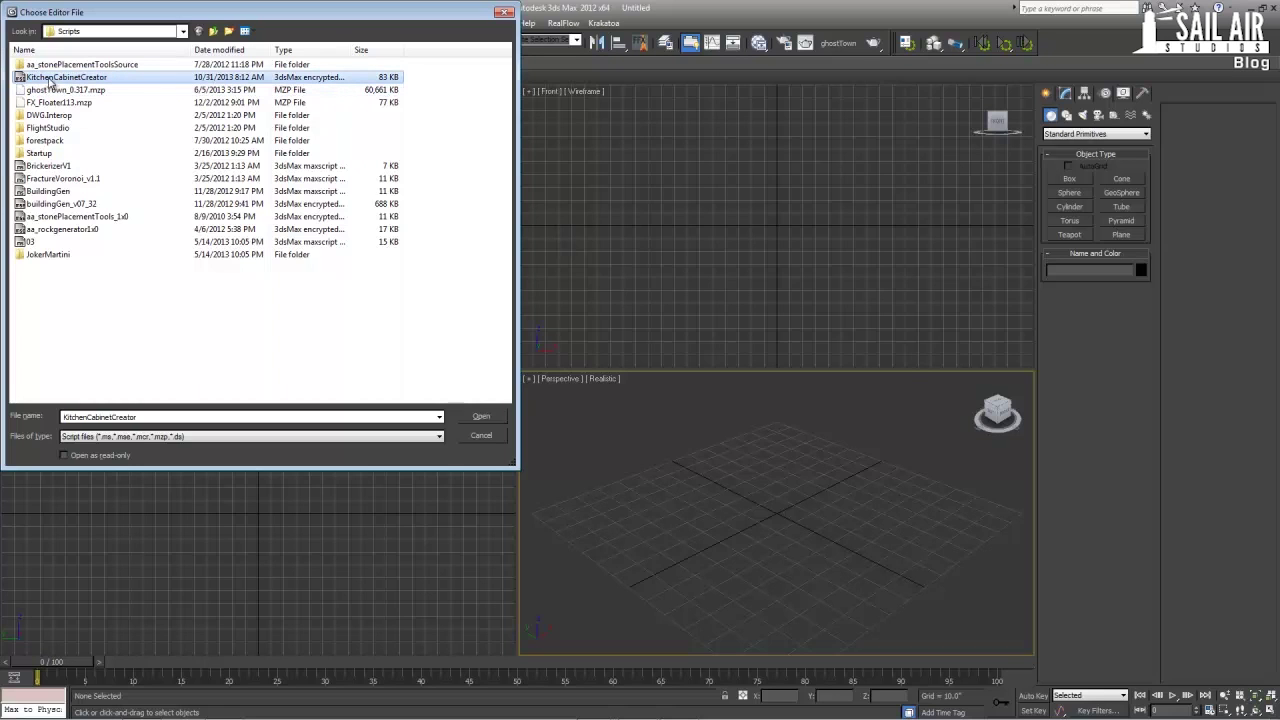
pyautogui.doubleClick(50, 80)
pyautogui.moveTo(597, 160); pyautogui.dragTo(367, 173)
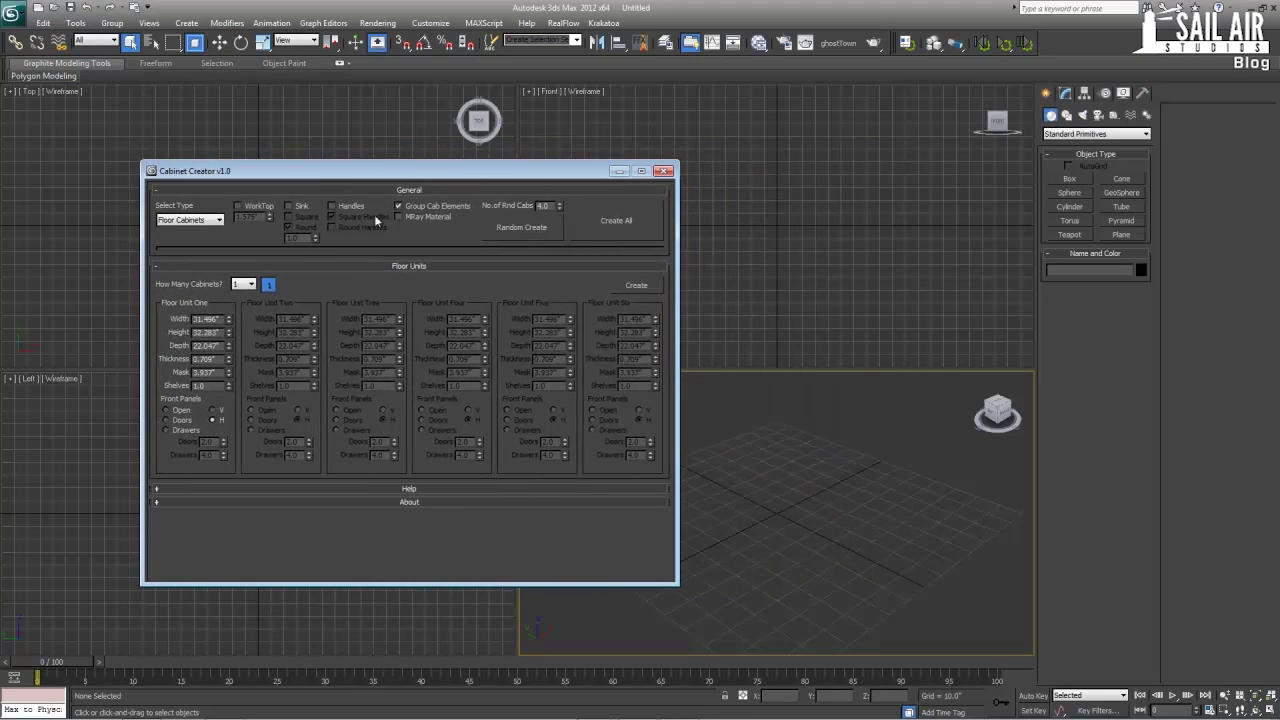
# - Set the display unit scale to Metric with millimeters in the units setup
pyautogui.click(430, 22)
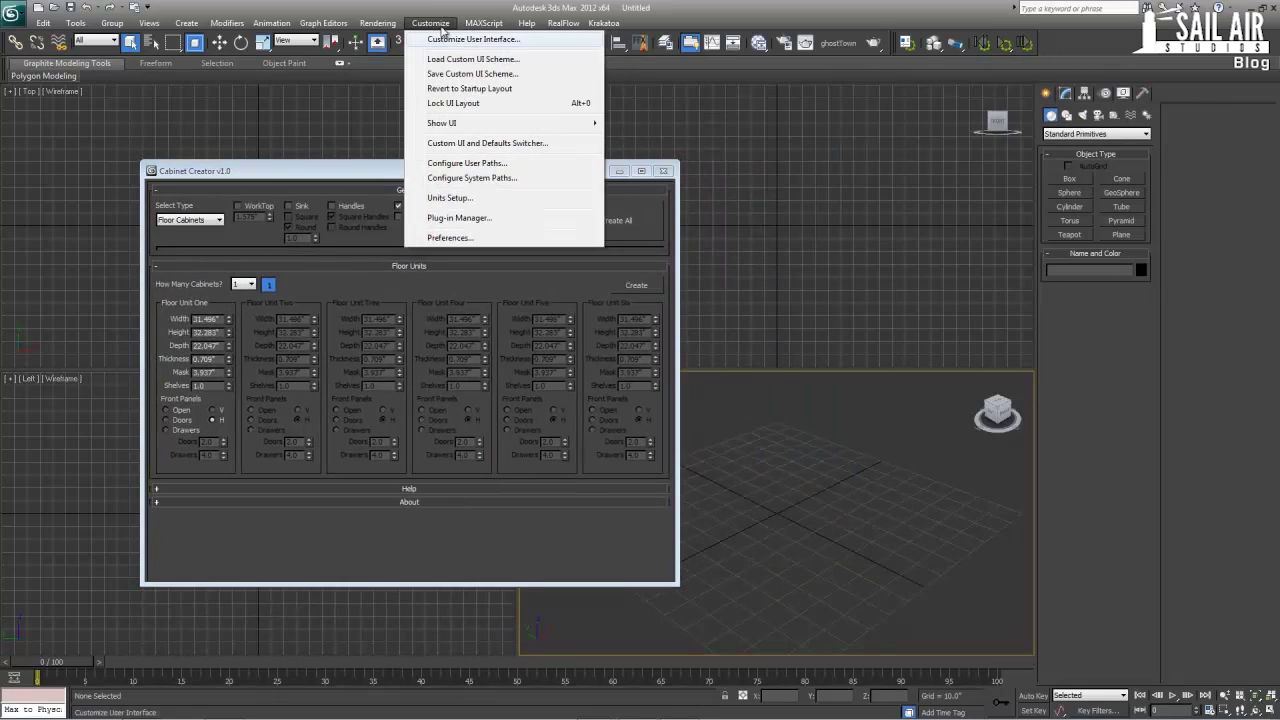
pyautogui.click(445, 198)
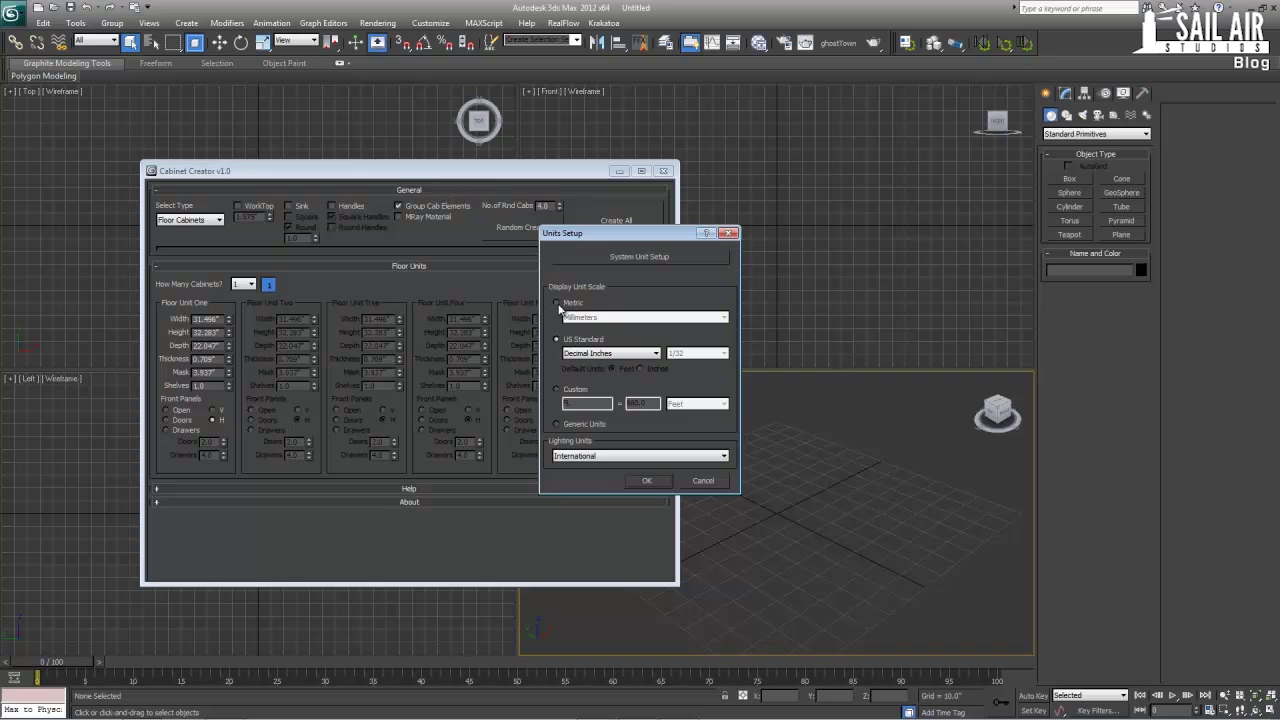
pyautogui.click(557, 303)
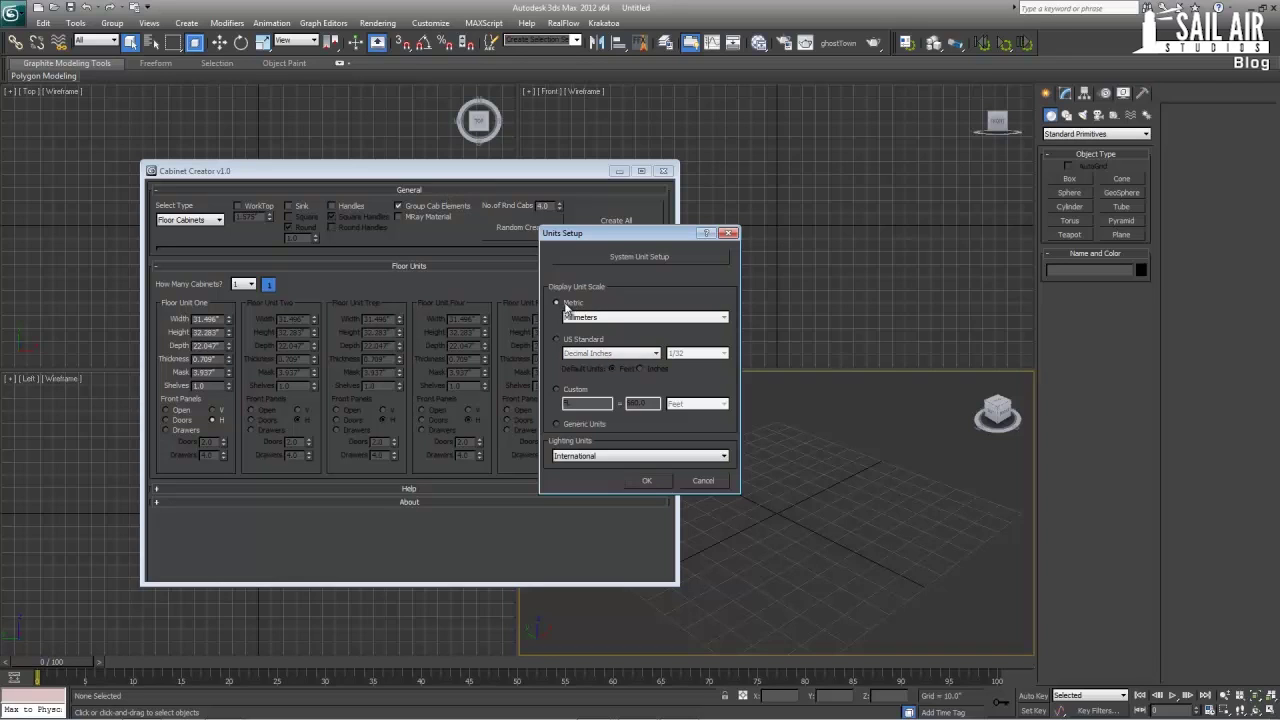
pyautogui.click(647, 481)
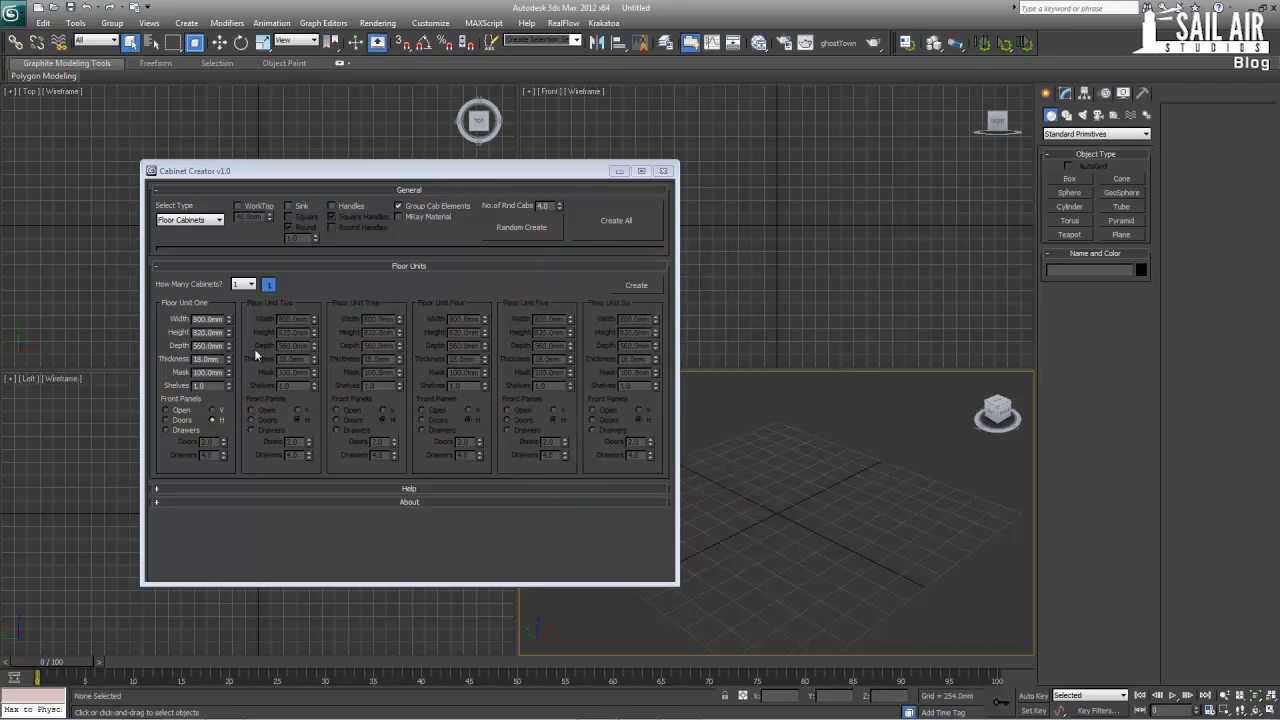
# - Set the display unit scale to US Standard with decimal inches and reposition the Cabinet Creator window
pyautogui.click(430, 23)
pyautogui.moveTo(395, 25)
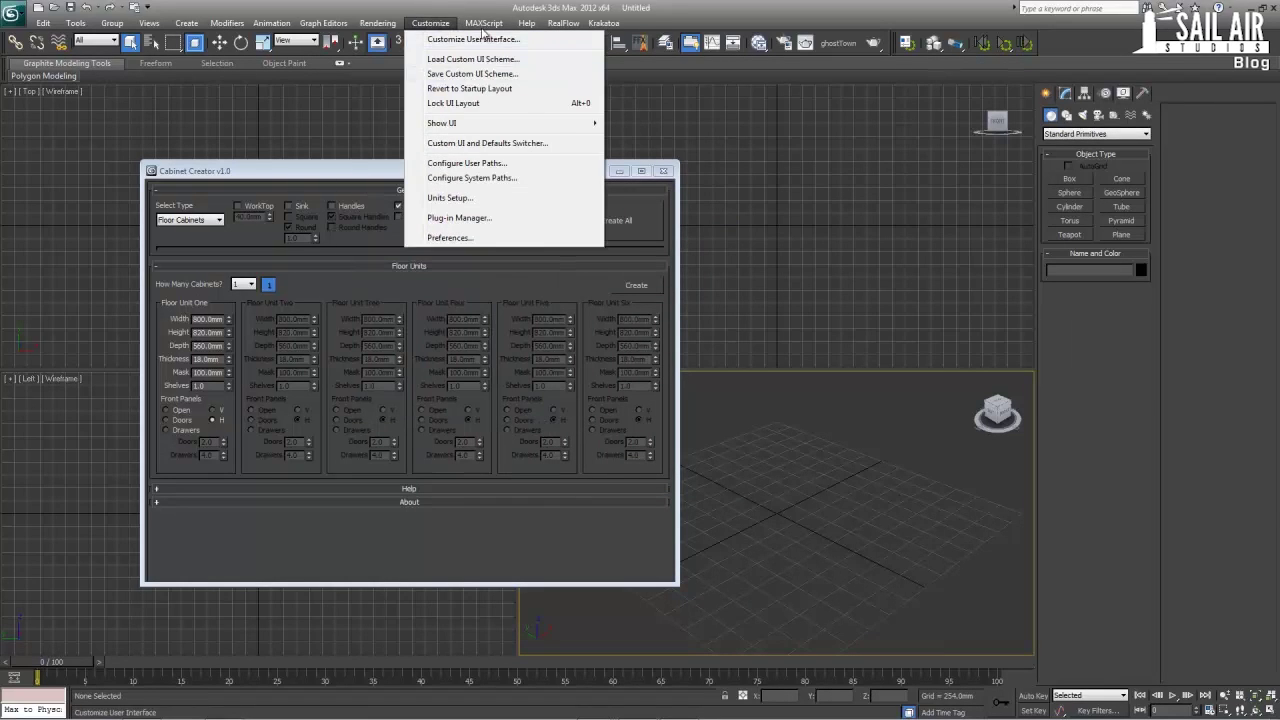
pyautogui.click(452, 199)
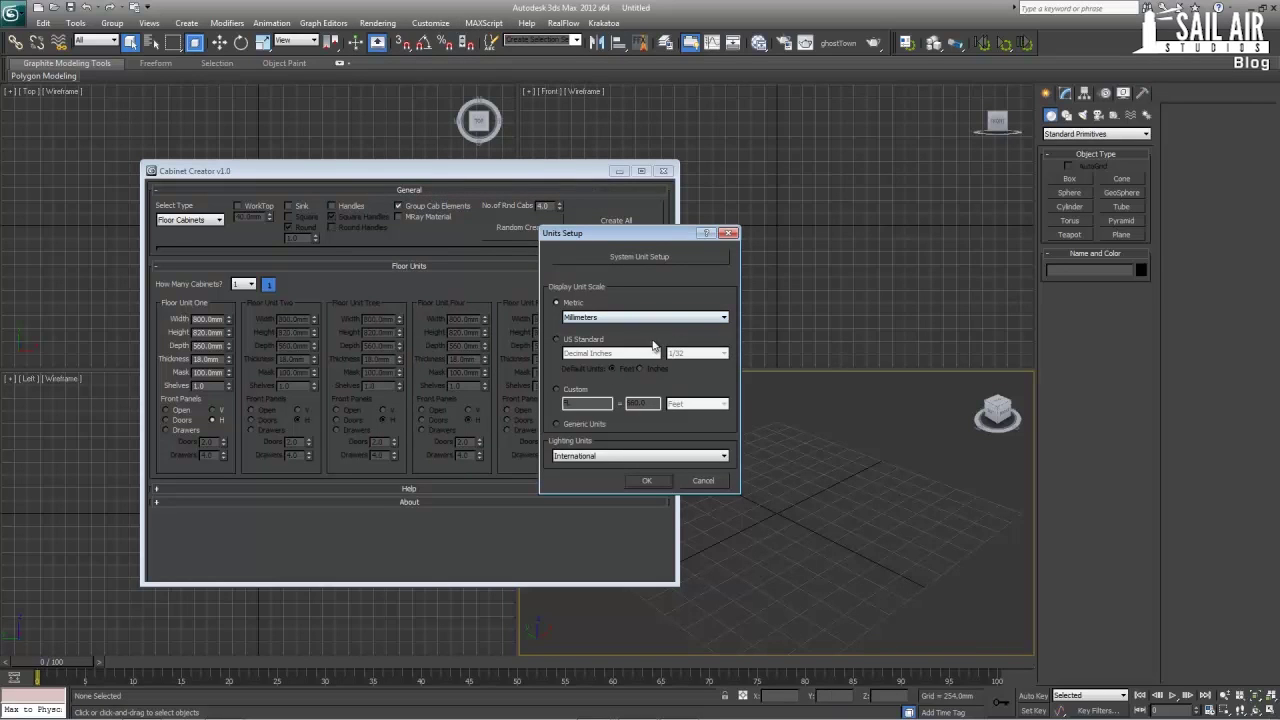
pyautogui.click(588, 340)
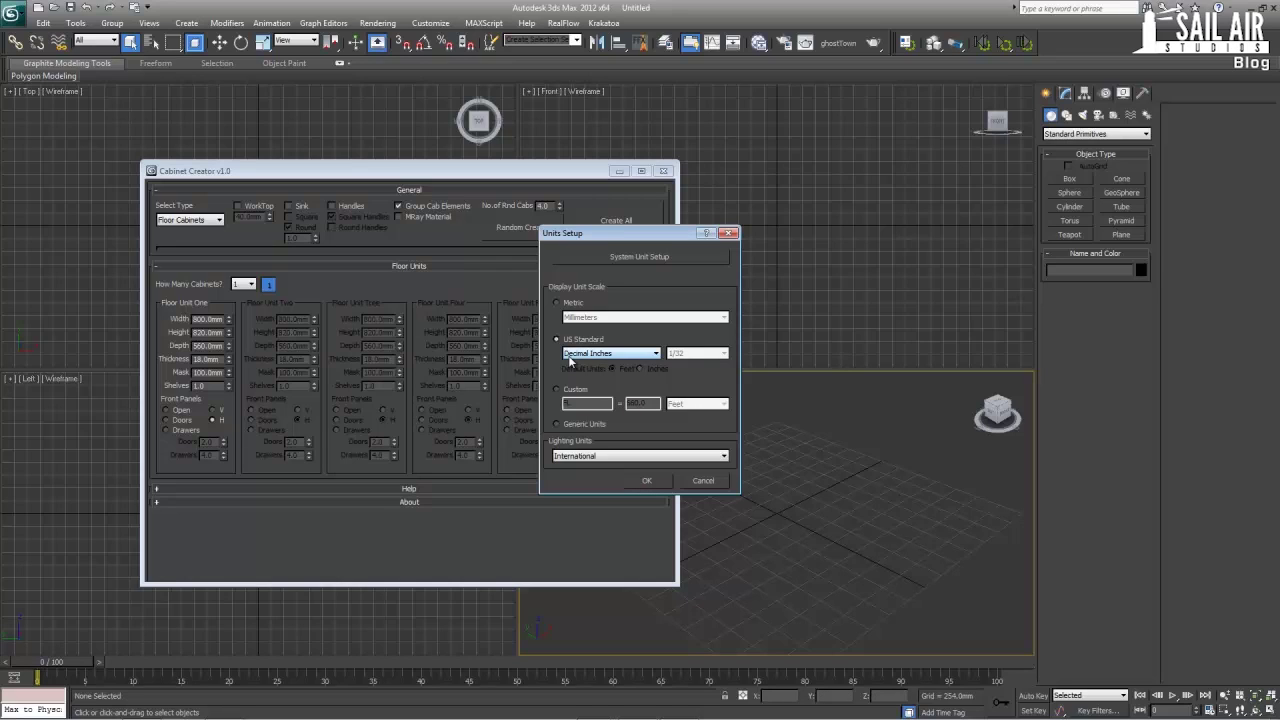
pyautogui.click(655, 484)
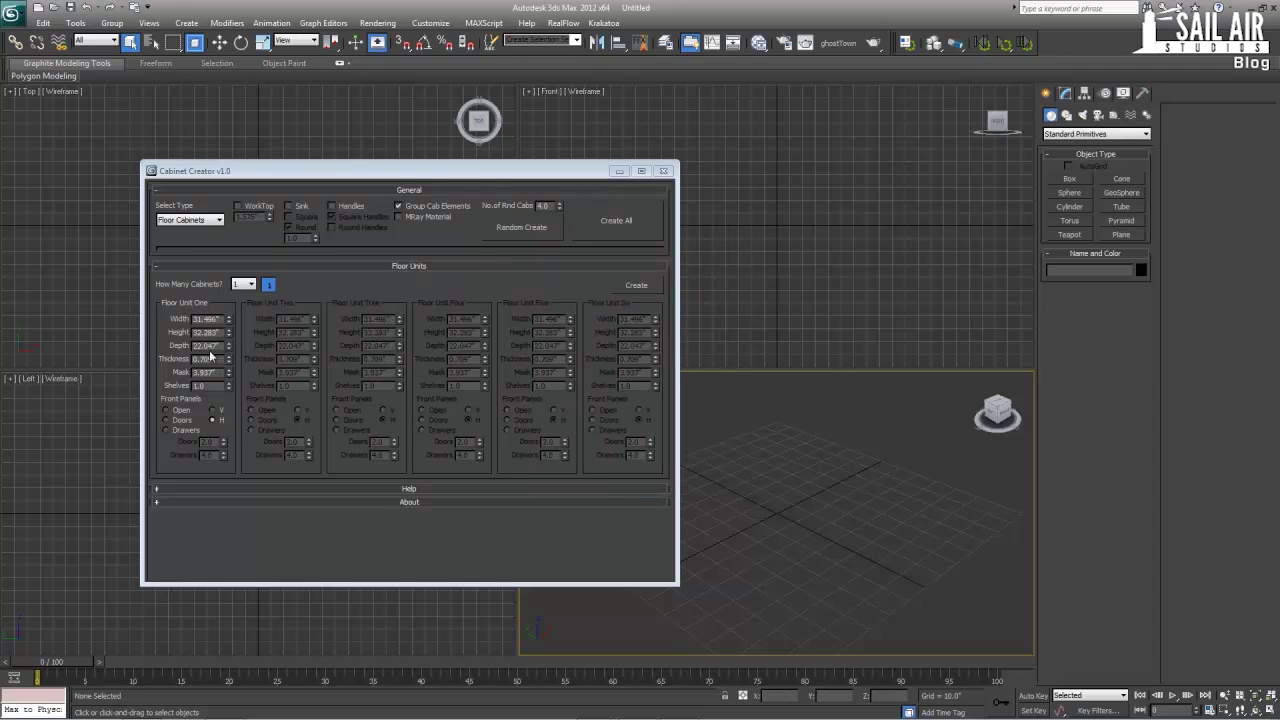
pyautogui.moveTo(266, 175); pyautogui.dragTo(379, 161)
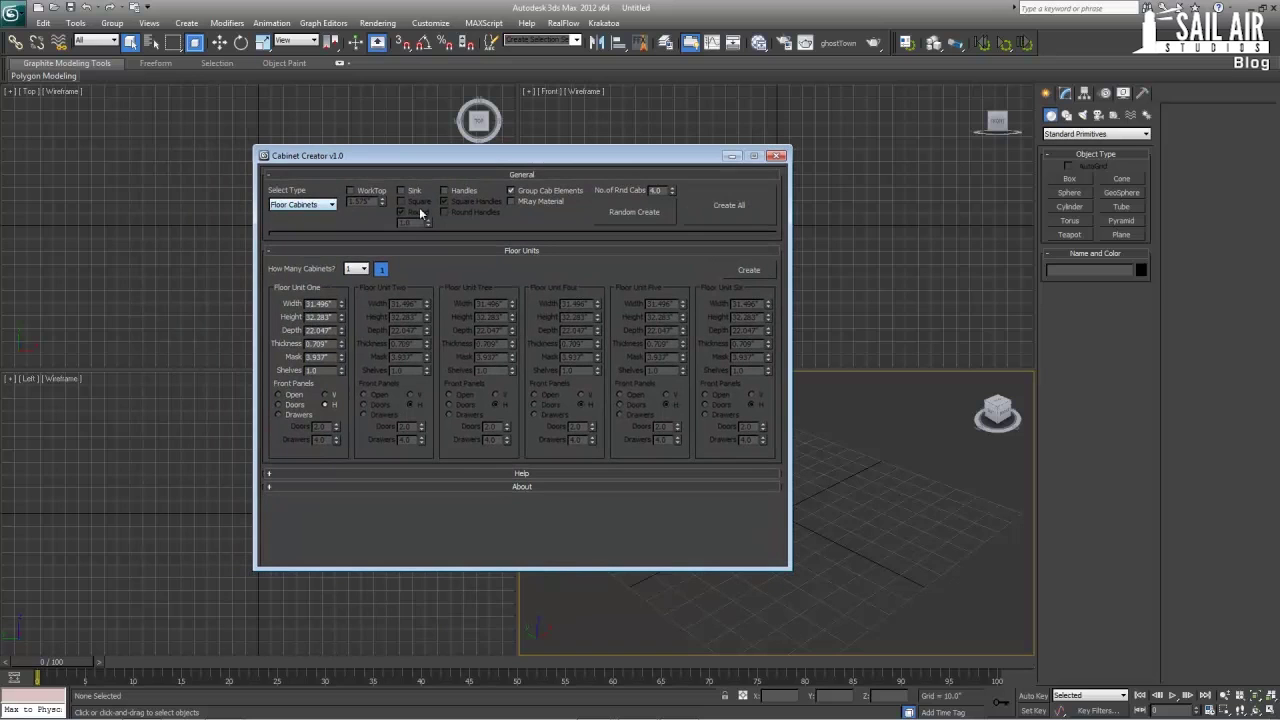
# - Maximize the Perspective viewport and move the Cabinet Creator window aside to uncover the grid
pyautogui.hotkey('alt', 'w')
pyautogui.moveTo(530, 163); pyautogui.dragTo(974, 123)
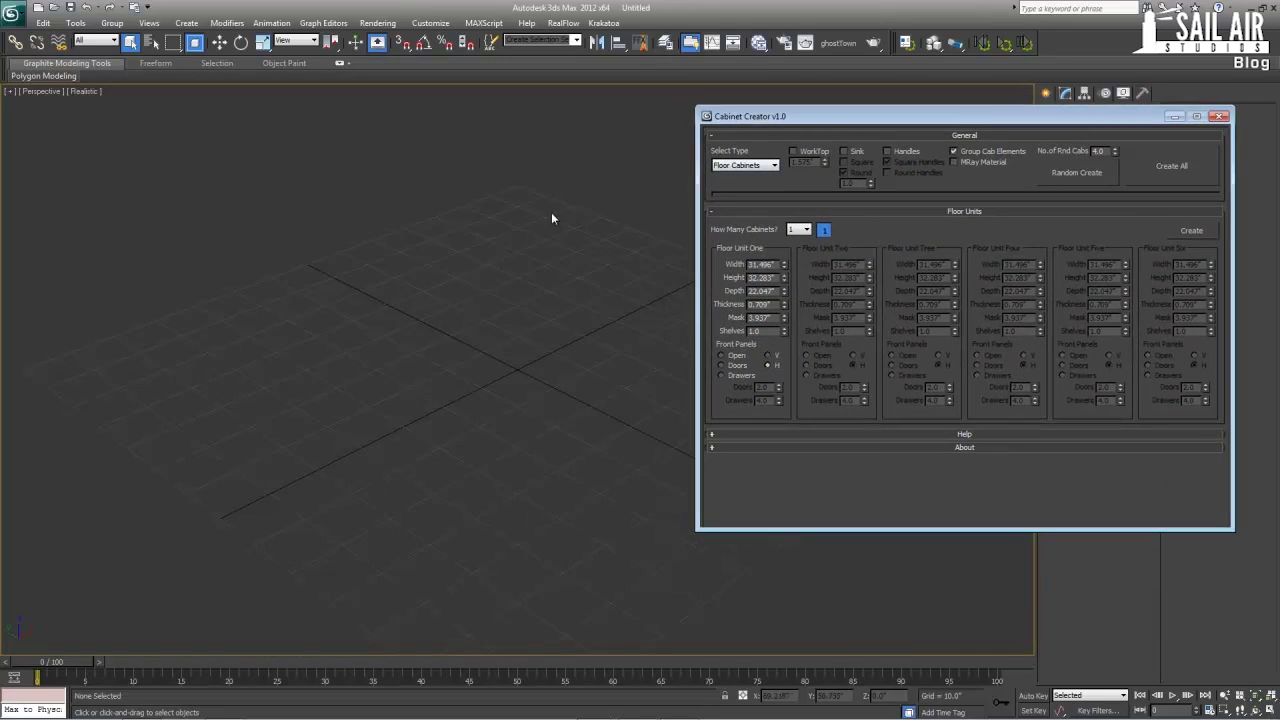
# - Look through the available cabinet types, leaving Floor Cabinets as the selected type
pyautogui.click(745, 165)
pyautogui.click(755, 186)
pyautogui.click(745, 165)
pyautogui.click(744, 184)
pyautogui.click(743, 167)
pyautogui.click(739, 177)
pyautogui.click(739, 176)
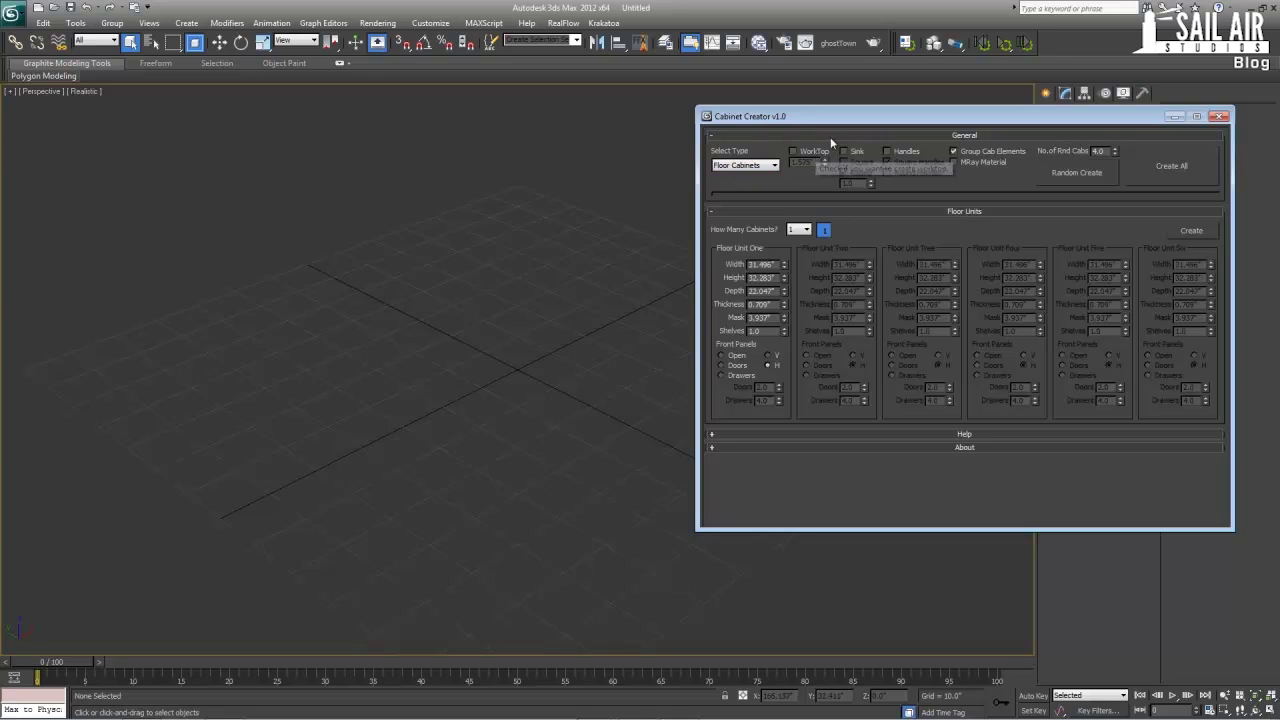
# - Turn on the WorkTop option and create a single floor cabinet
pyautogui.click(793, 153)
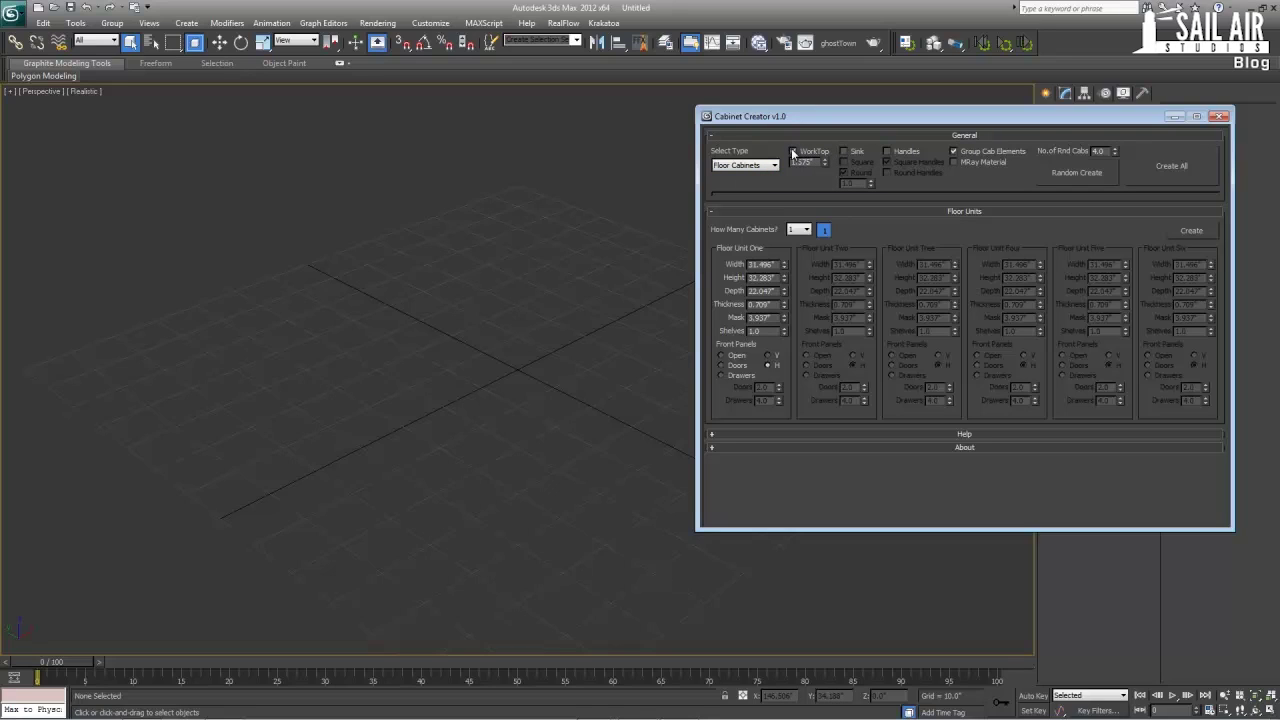
pyautogui.click(793, 152)
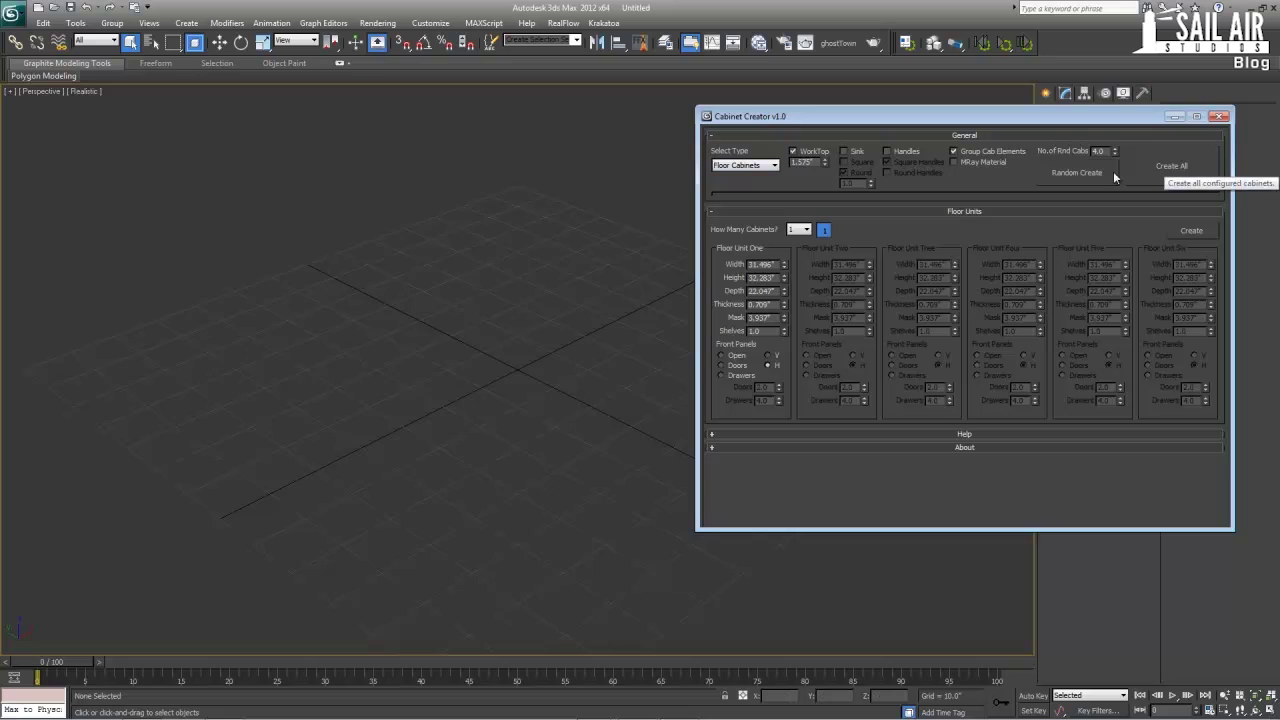
pyautogui.click(1183, 231)
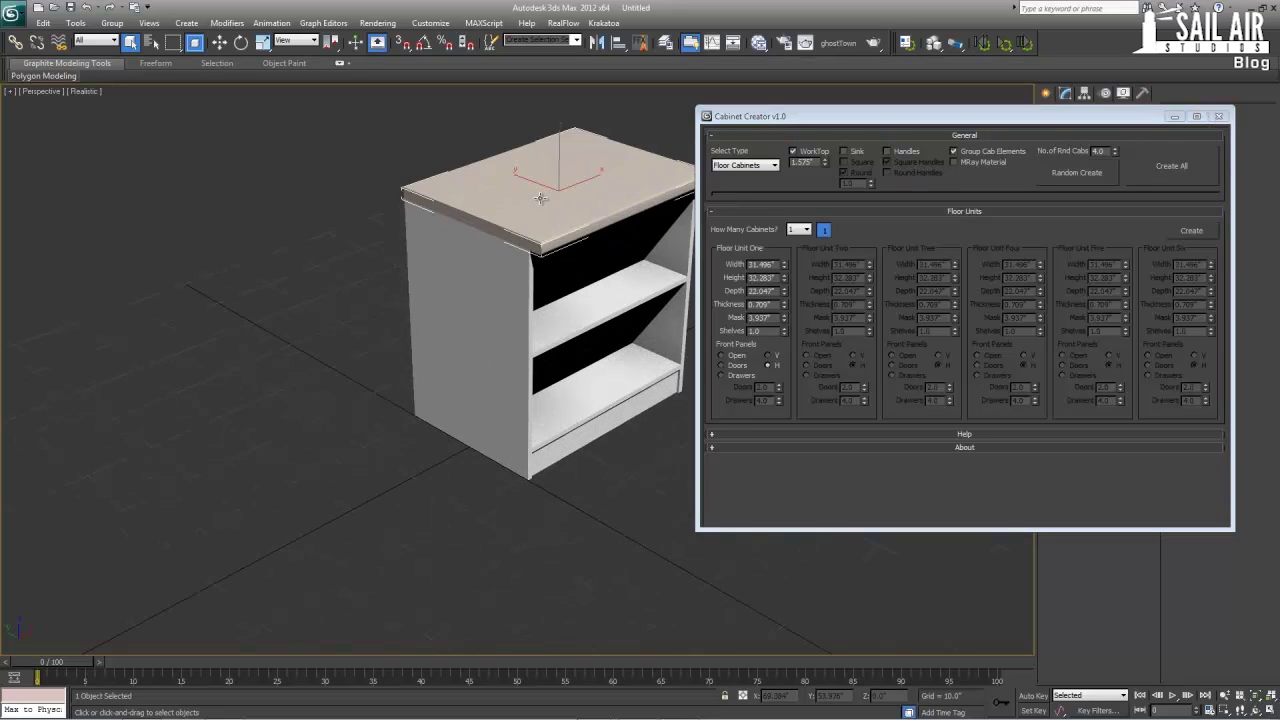
# - Try to move the worktop upward off the cabinet, cancelling the move
pyautogui.press('w')
pyautogui.moveTo(561, 160); pyautogui.dragTo(566, 80)
pyautogui.rightClick(566, 80)
# - Enable the Sink option and replace the existing cabinet with one that has a round sink
pyautogui.click(849, 153)
pyautogui.moveTo(234, 222); pyautogui.dragTo(729, 574)
pyautogui.press('Delete')
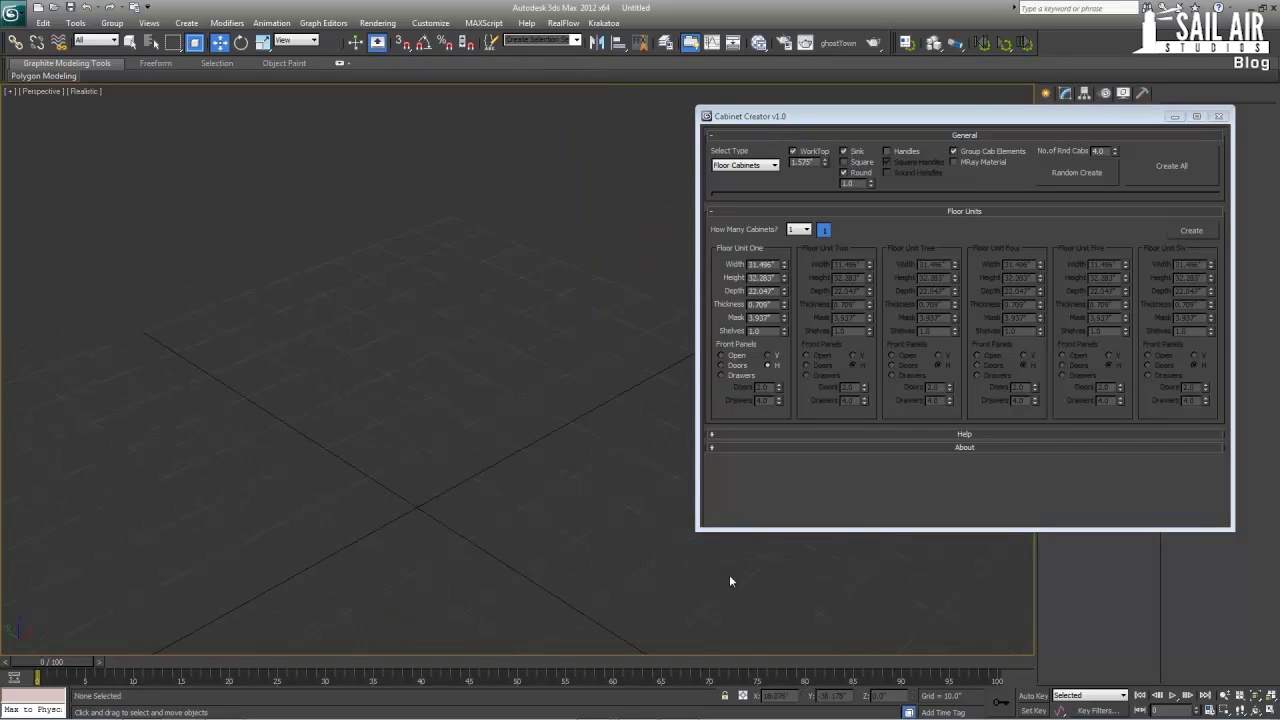
pyautogui.click(1202, 230)
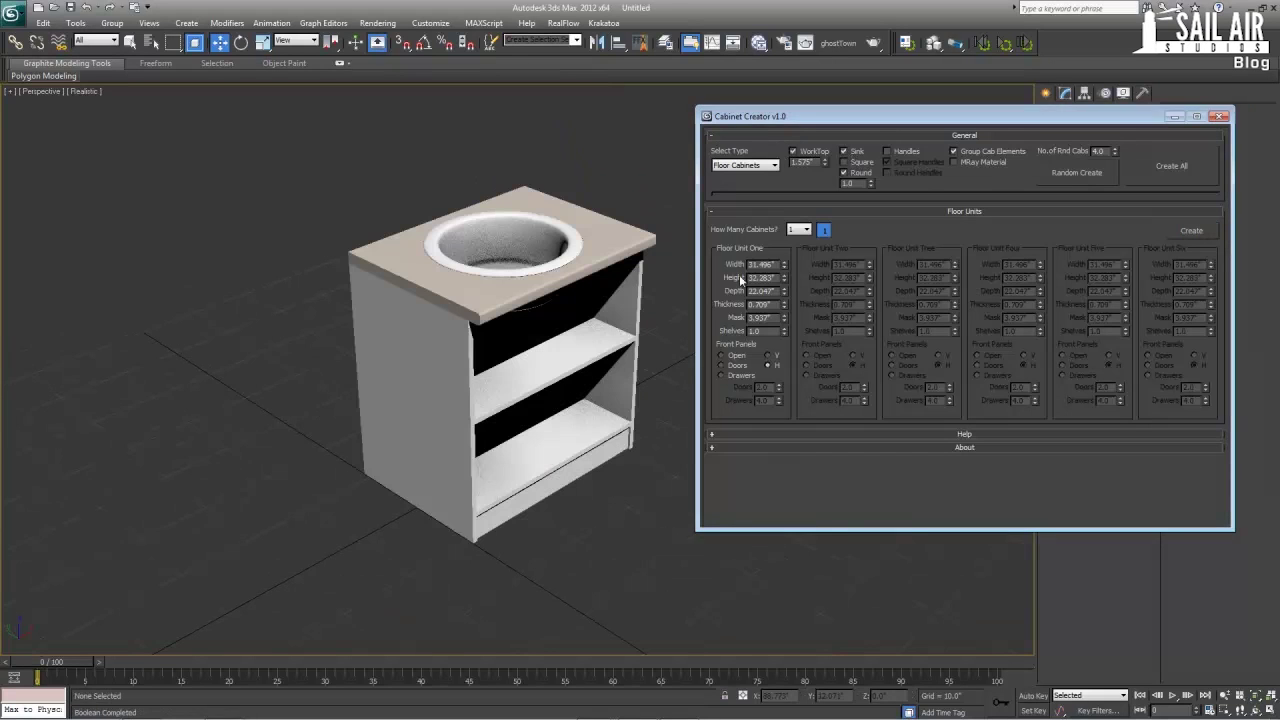
# - Examine the round sink and the open cabinet from different angles and distances
pyautogui.click(506, 237)
pyautogui.keyDown('alt'); pyautogui.moveTo(506, 274); pyautogui.dragTo(466, 376, button='middle'); pyautogui.keyUp('alt')
pyautogui.scroll(5, 546, 295)
pyautogui.scroll(-6, 386, 289)
pyautogui.scroll(-2, 491, 294)
pyautogui.scroll(-3, 466, 376)
pyautogui.click(540, 507)
pyautogui.scroll(2, 529, 508)
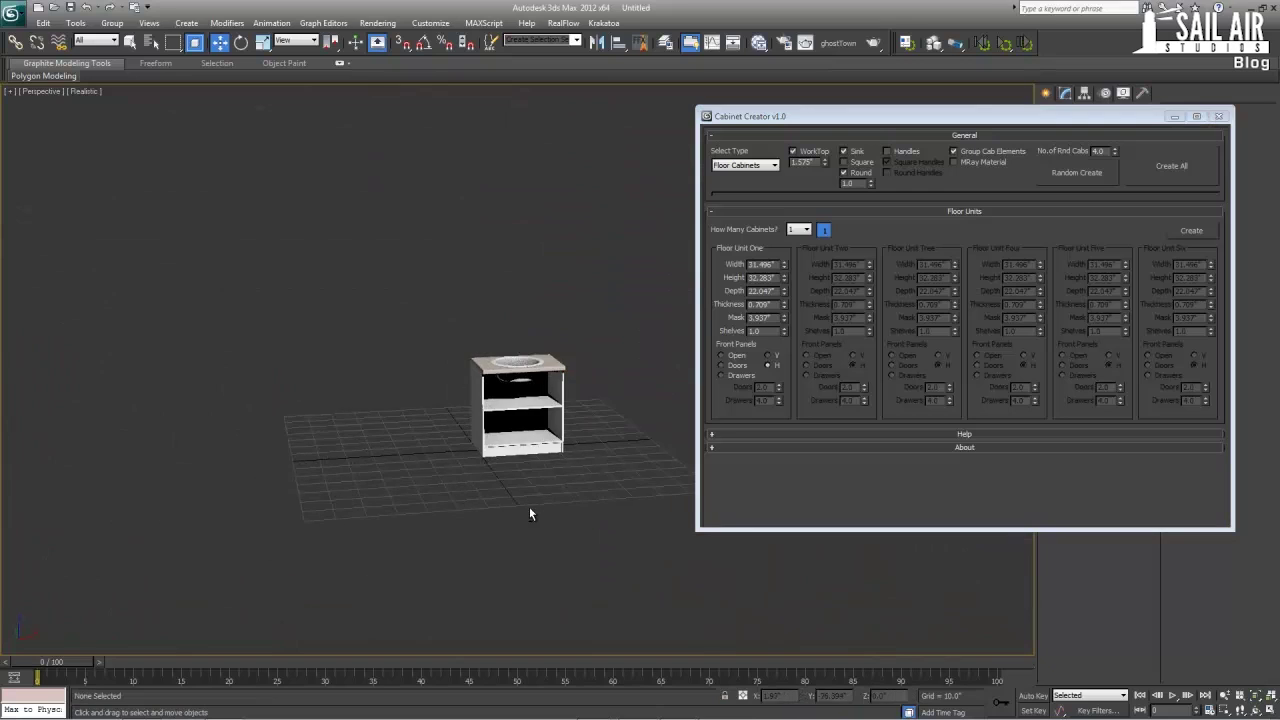
# - Turn on square handles and replace the sink cabinet with a newly generated one
pyautogui.moveTo(358, 345); pyautogui.dragTo(691, 570)
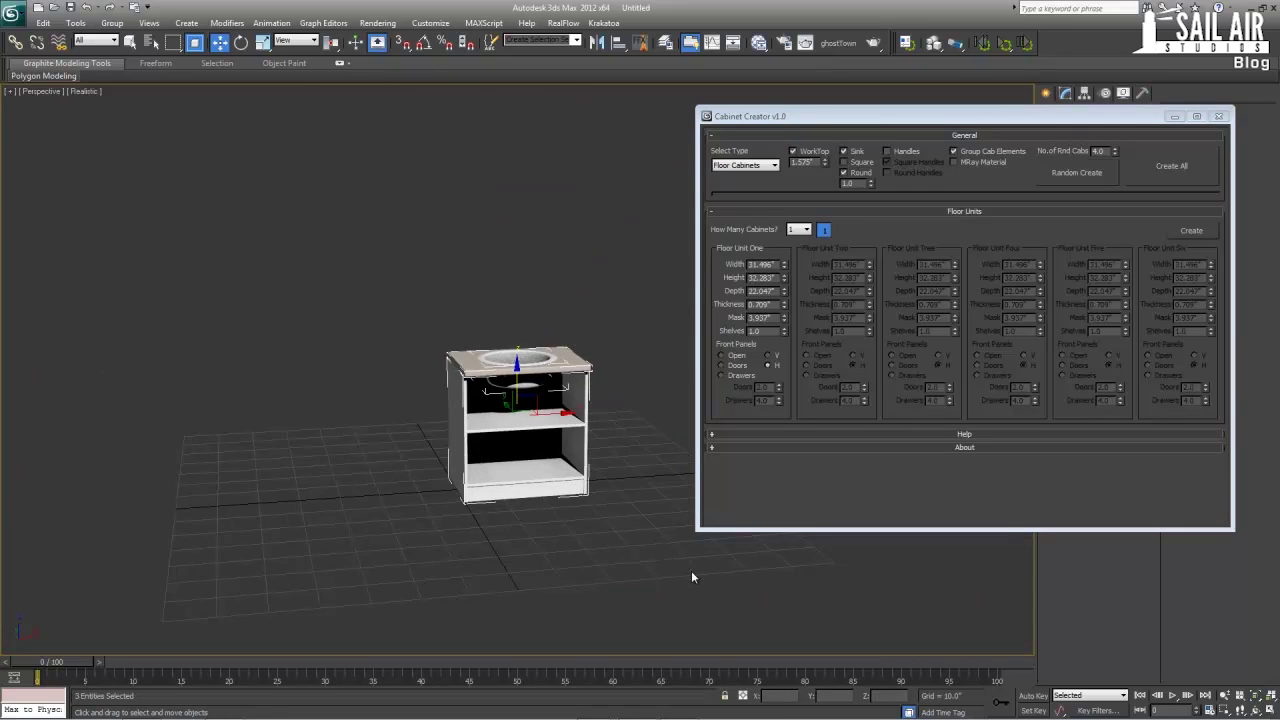
pyautogui.press('Delete')
pyautogui.click(907, 151)
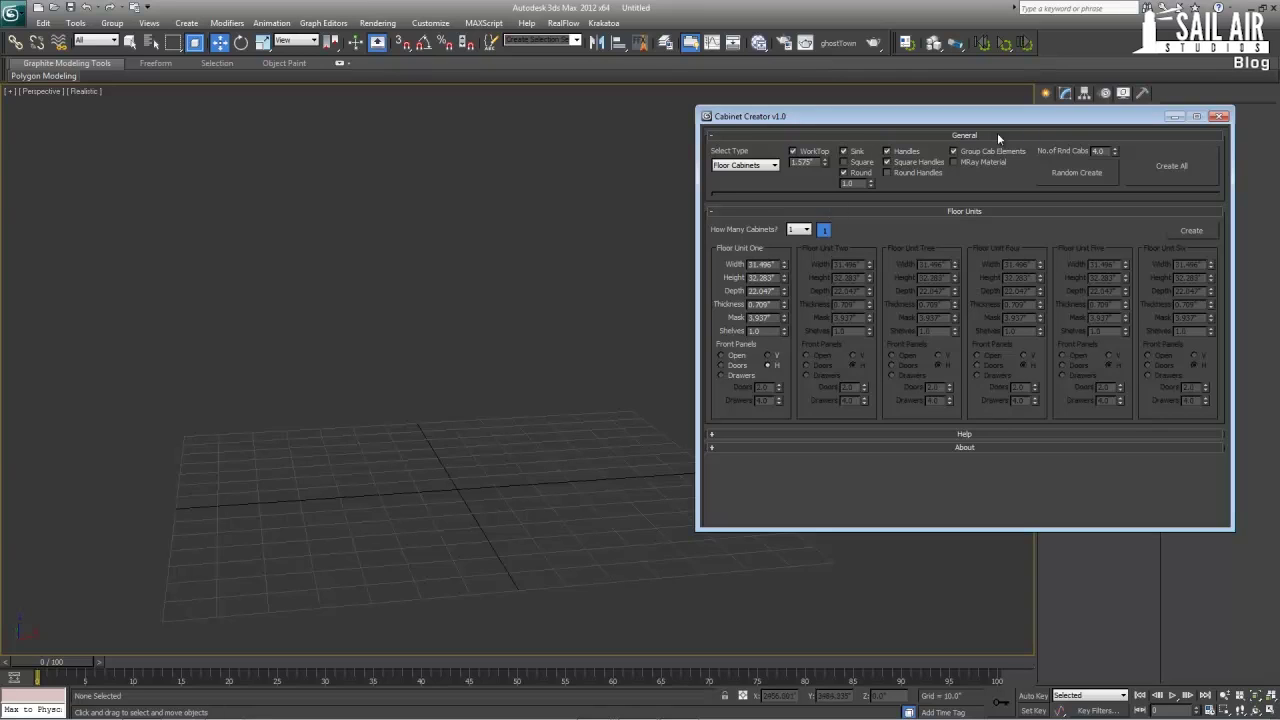
pyautogui.click(1174, 232)
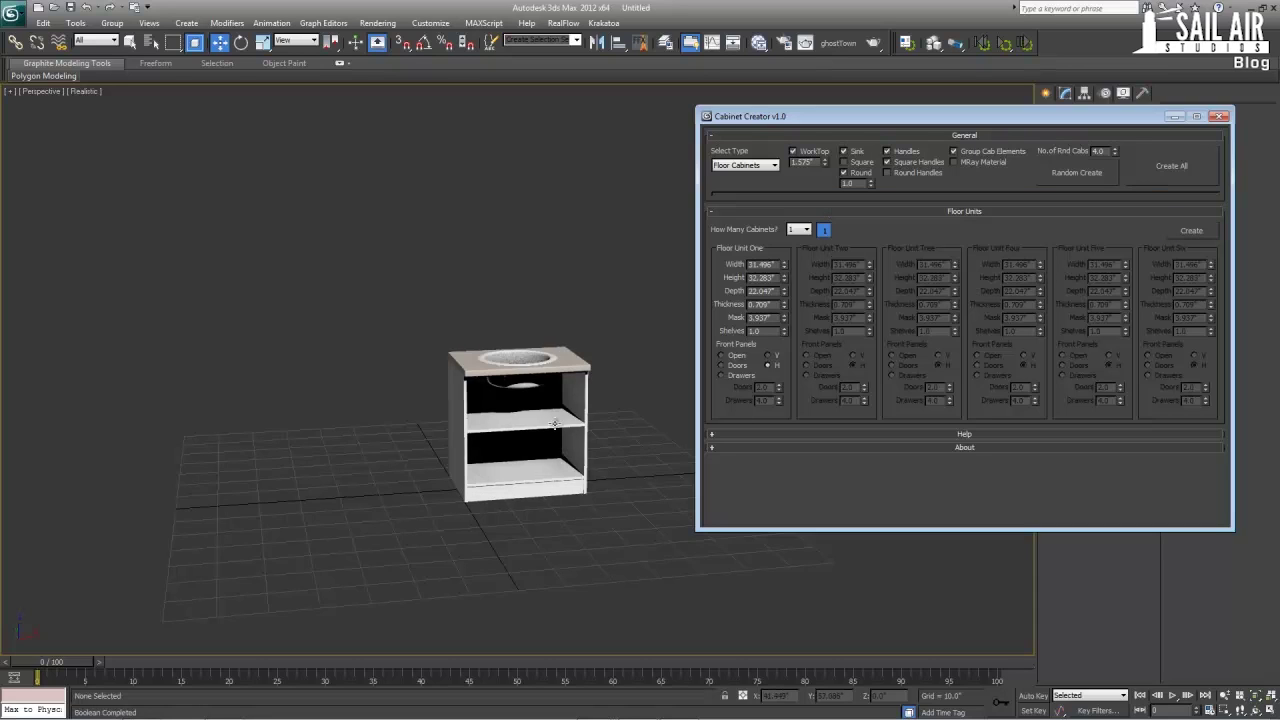
# - Replace the open cabinet with a floor unit that has 2 front doors, and inspect its square handles up close
pyautogui.moveTo(328, 267); pyautogui.dragTo(660, 588)
pyautogui.press('Delete')
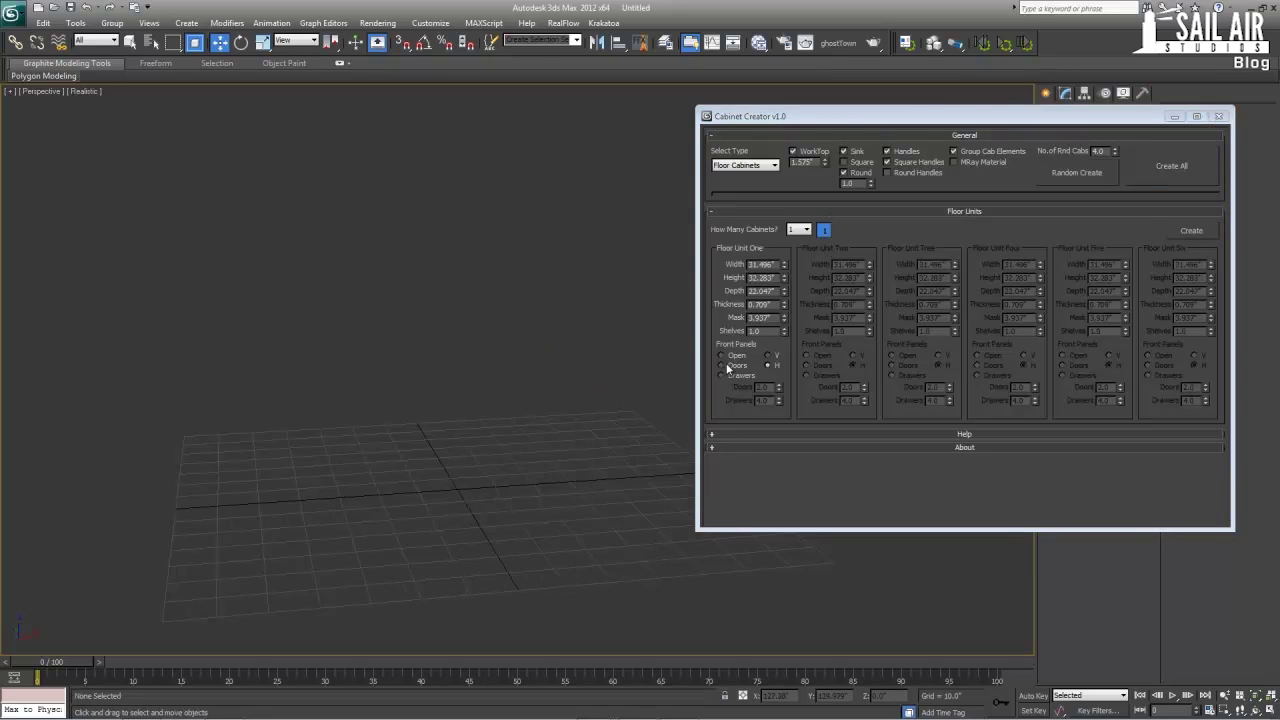
pyautogui.click(721, 365)
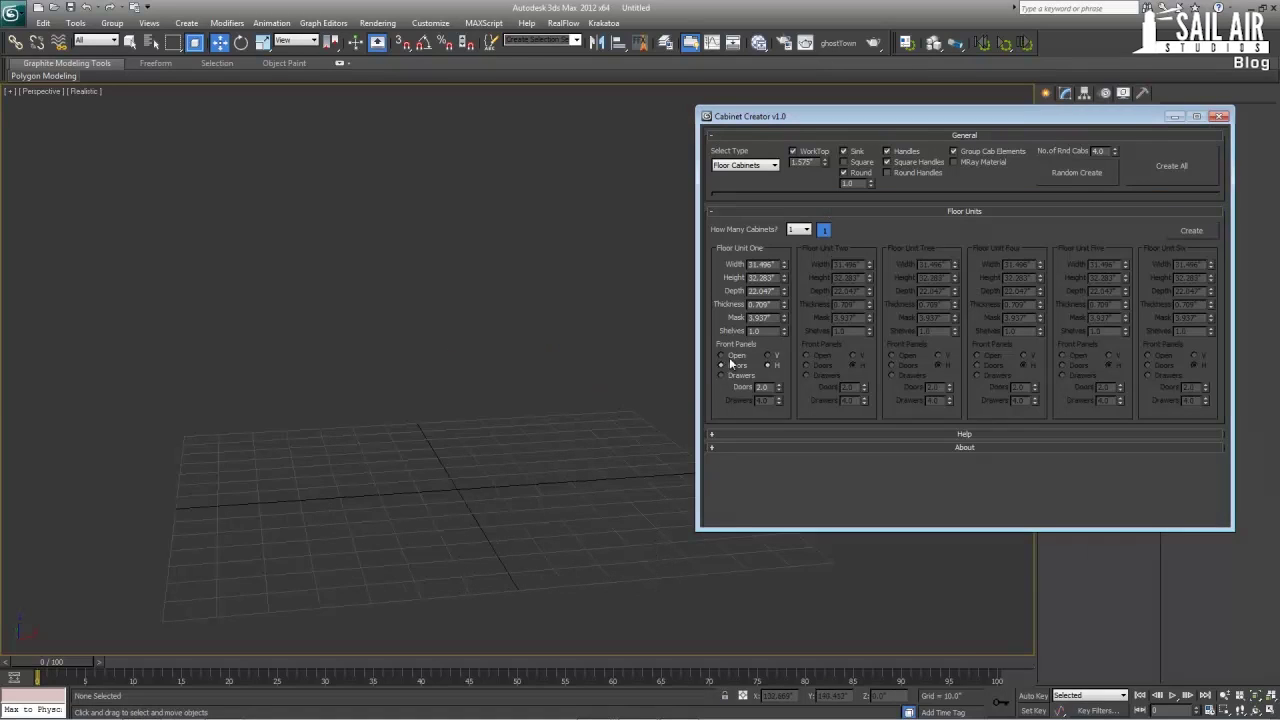
pyautogui.click(1190, 231)
pyautogui.scroll(5, 477, 437)
pyautogui.click(477, 437)
pyautogui.scroll(10, 477, 437)
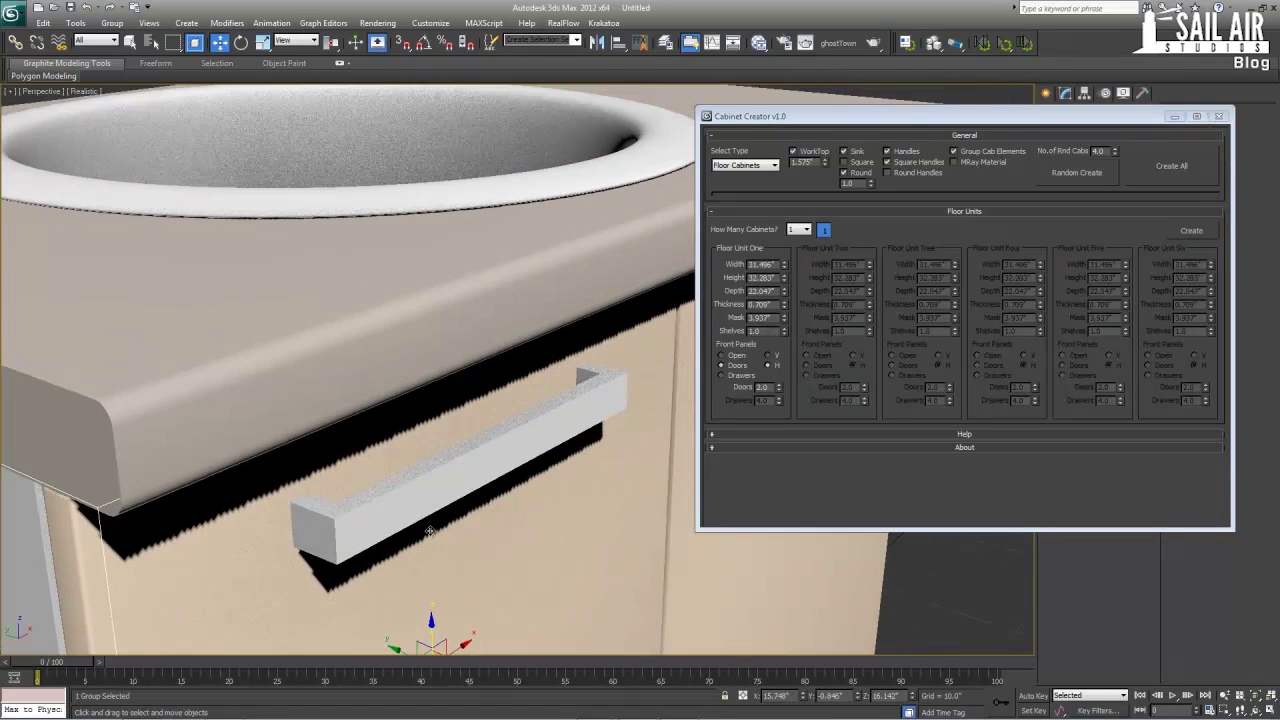
pyautogui.keyDown('alt'); pyautogui.moveTo(430, 531); pyautogui.dragTo(369, 498, button='middle'); pyautogui.keyUp('alt')
pyautogui.scroll(-5, 290, 509)
pyautogui.scroll(-4, 369, 498)
# - Replace the cabinet with one whose elements are grouped, and move the Cabinet Creator window clear of the object name
pyautogui.moveTo(608, 566); pyautogui.dragTo(282, 157)
pyautogui.press('Delete')
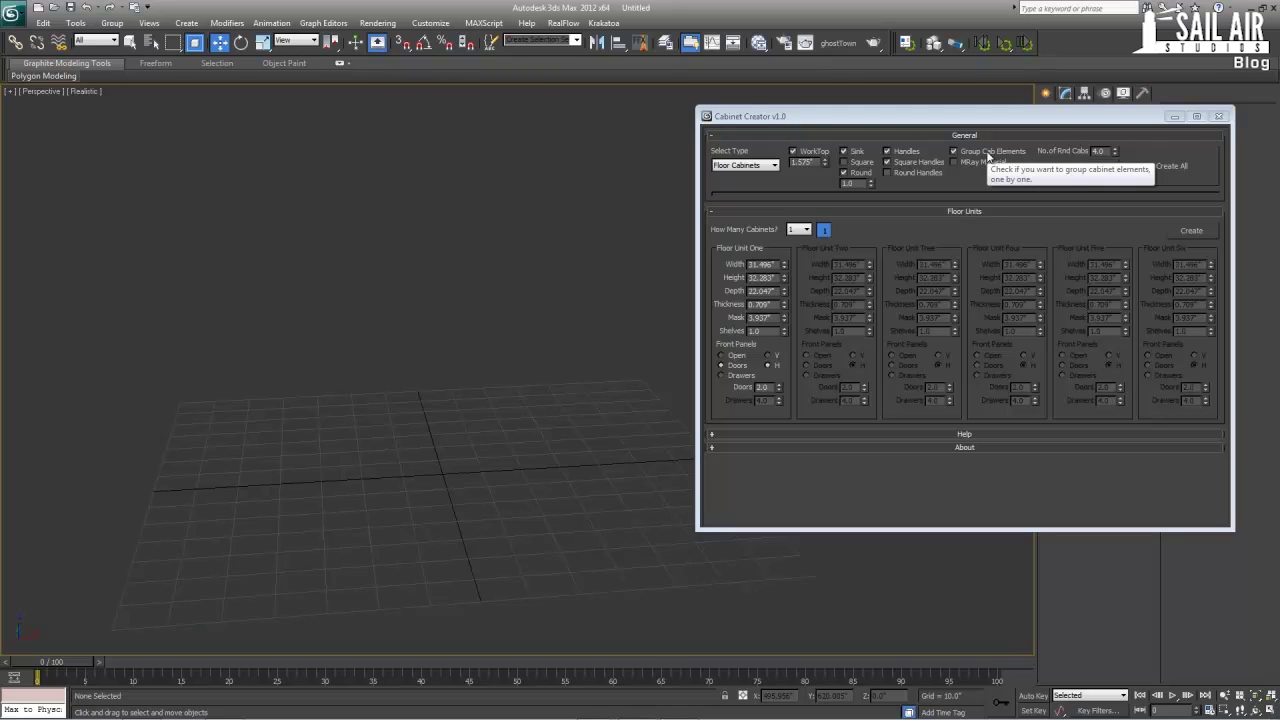
pyautogui.click(987, 155)
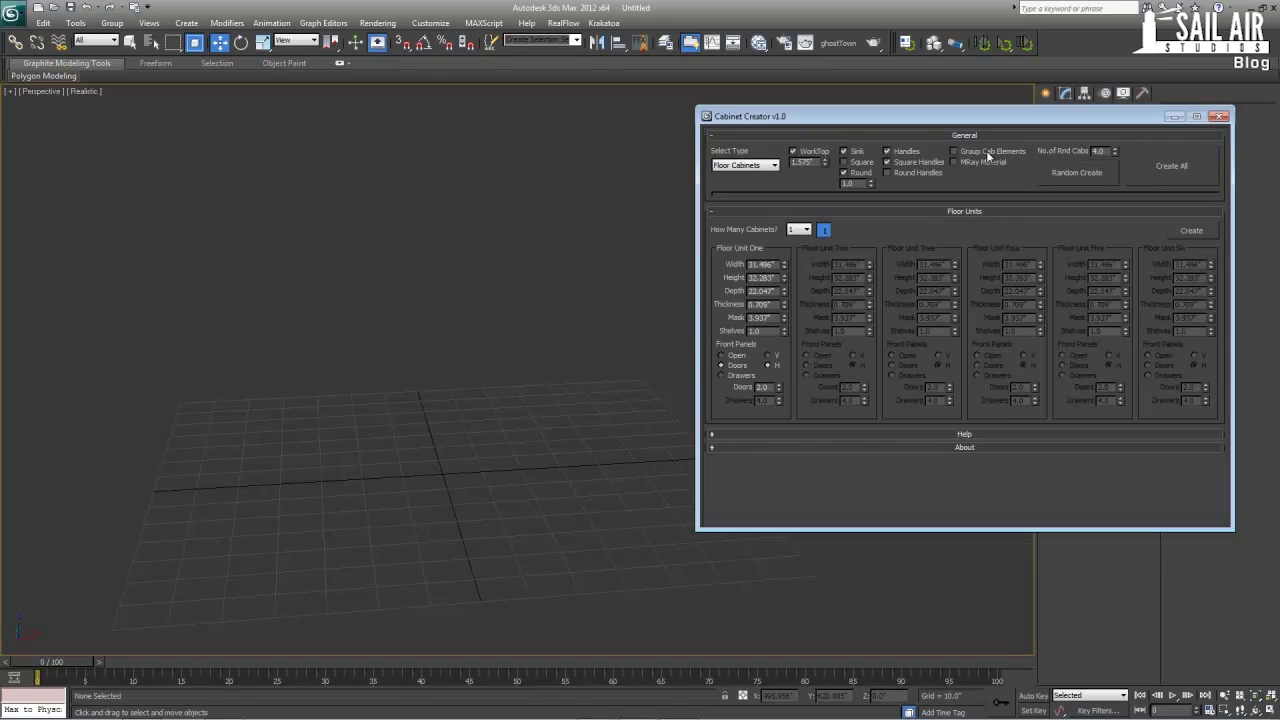
pyautogui.click(1027, 152)
pyautogui.click(1191, 230)
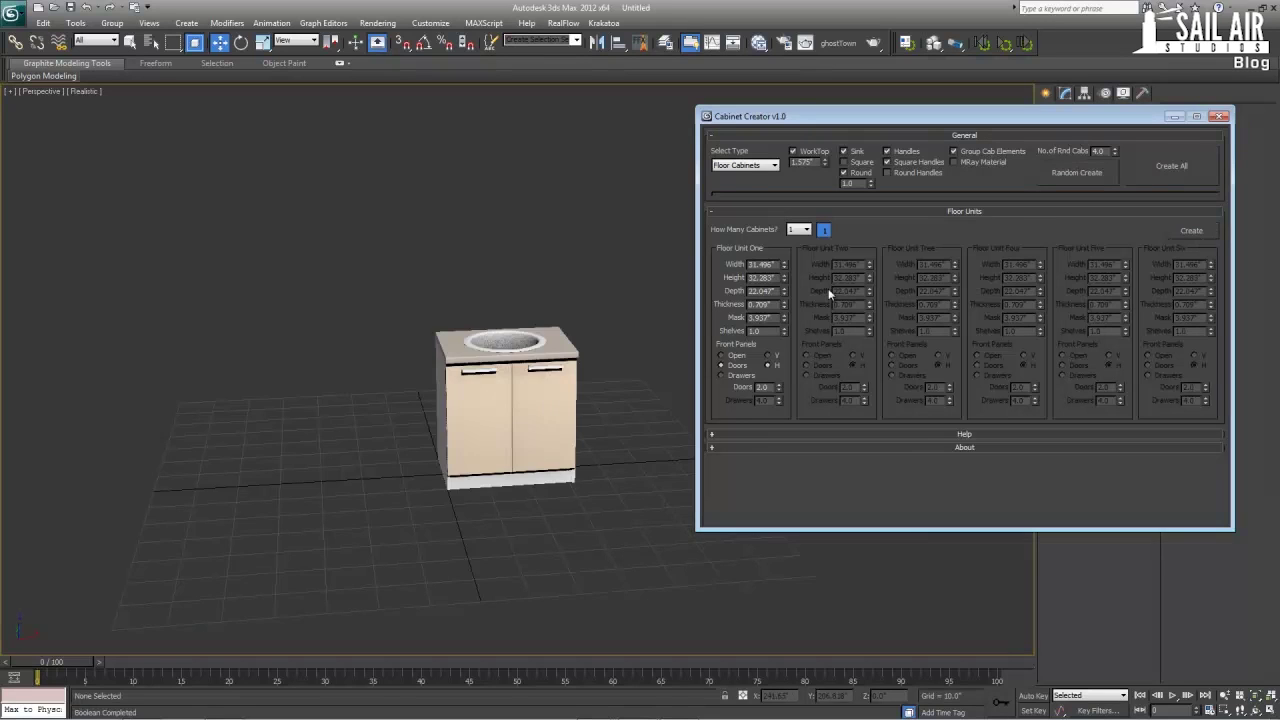
pyautogui.press('z')
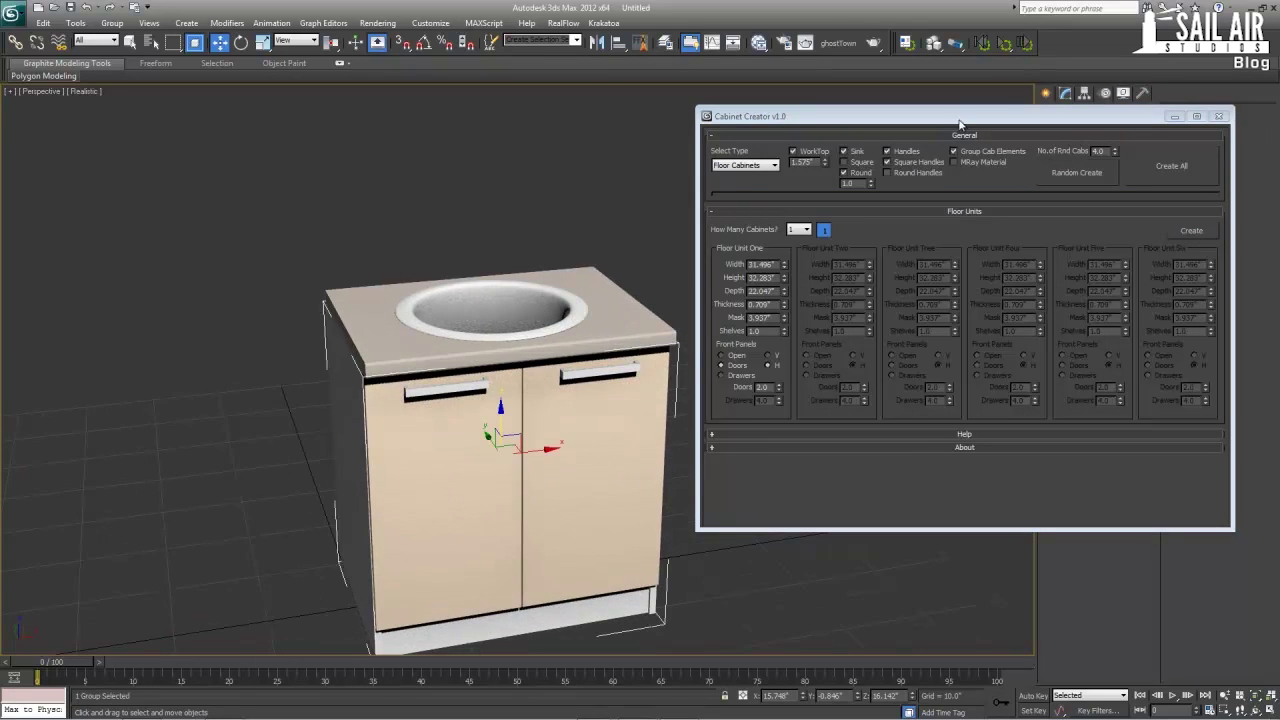
pyautogui.moveTo(961, 121); pyautogui.dragTo(957, 183)
pyautogui.moveTo(1069, 175); pyautogui.dragTo(1041, 275)
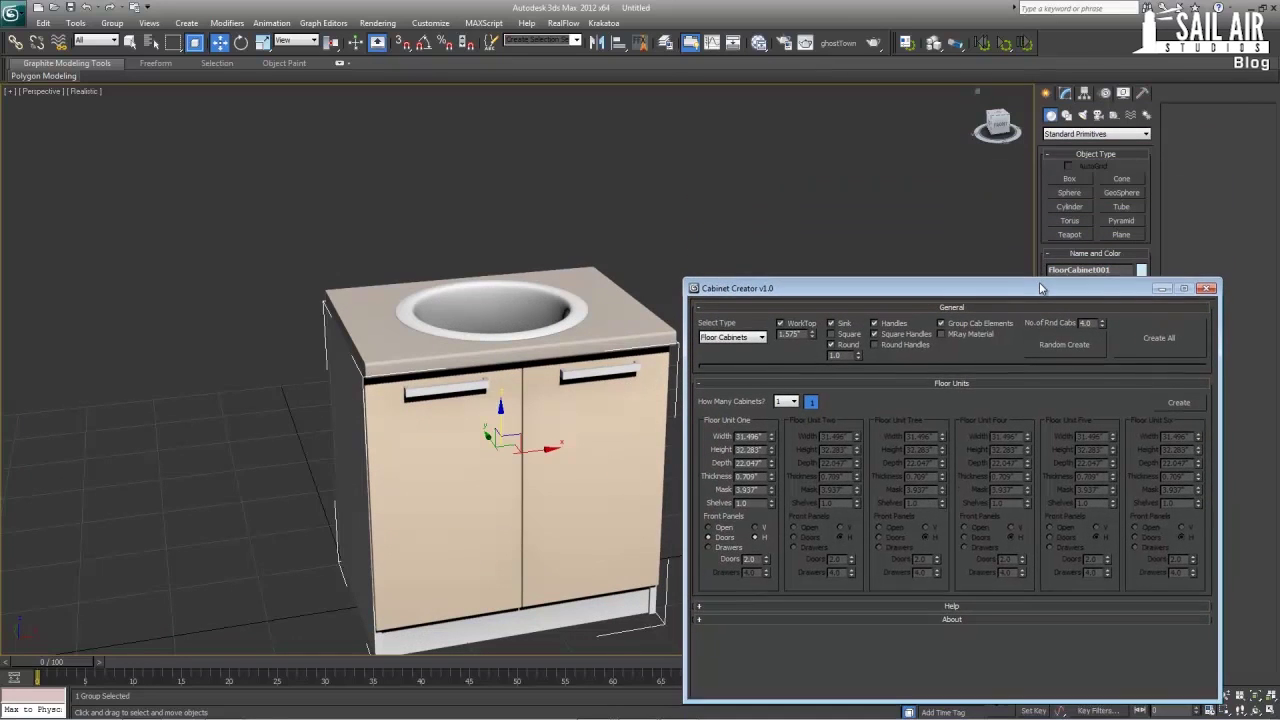
# - Turn off Group Cab Elements and replace the grouped cabinet with one made of separate parts
pyautogui.click(977, 322)
pyautogui.moveTo(269, 215); pyautogui.dragTo(705, 620)
pyautogui.press('Delete')
pyautogui.click(1203, 405)
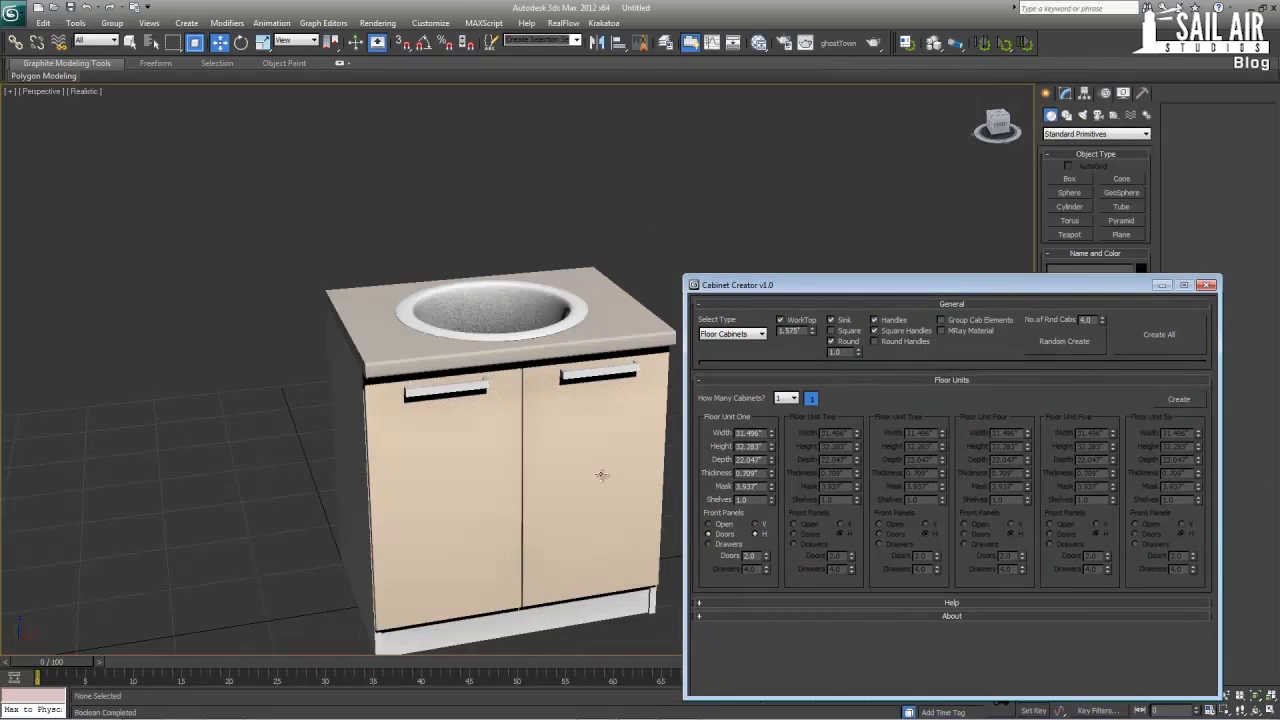
# - Try to slide one door sideways off the ungrouped cabinet, cancelling the move
pyautogui.click(562, 339)
pyautogui.click(562, 447)
pyautogui.moveTo(594, 590); pyautogui.dragTo(677, 583)
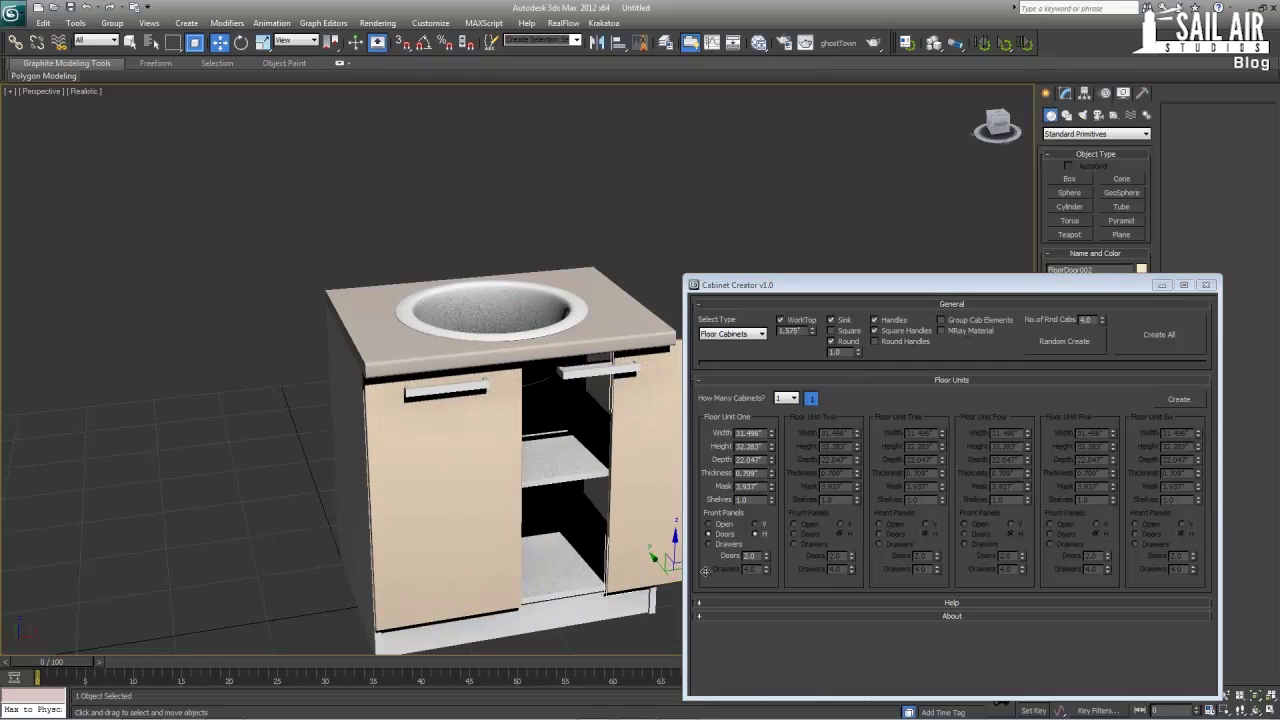
pyautogui.rightClick(677, 583)
# - Delete all parts of the ungrouped cabinet and turn Group Cab Elements back on
pyautogui.moveTo(229, 215); pyautogui.dragTo(706, 714)
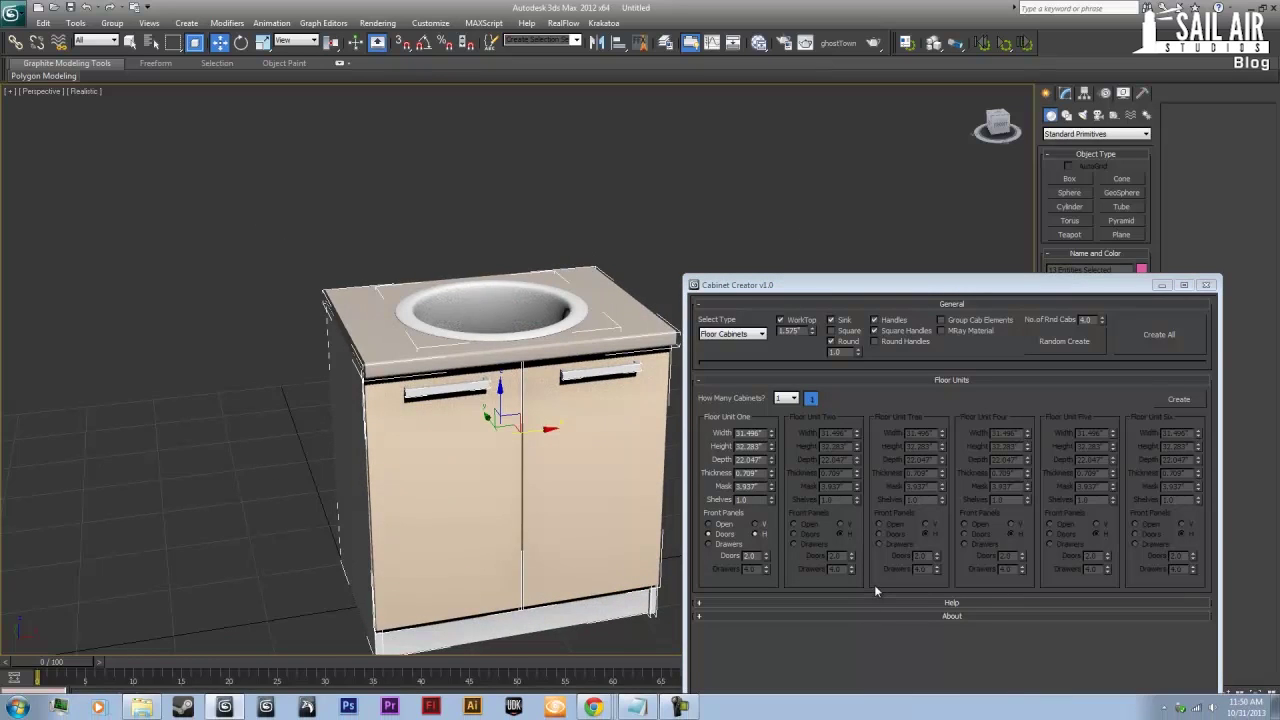
pyautogui.press('Delete')
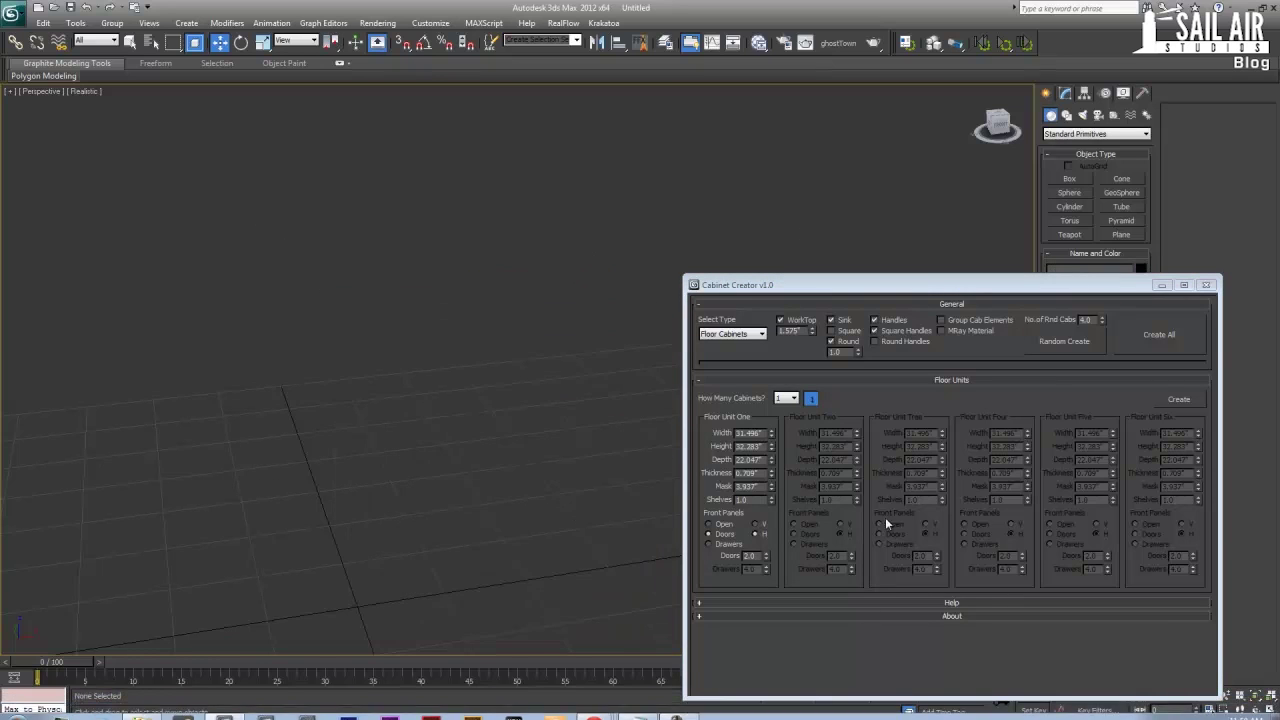
pyautogui.click(962, 319)
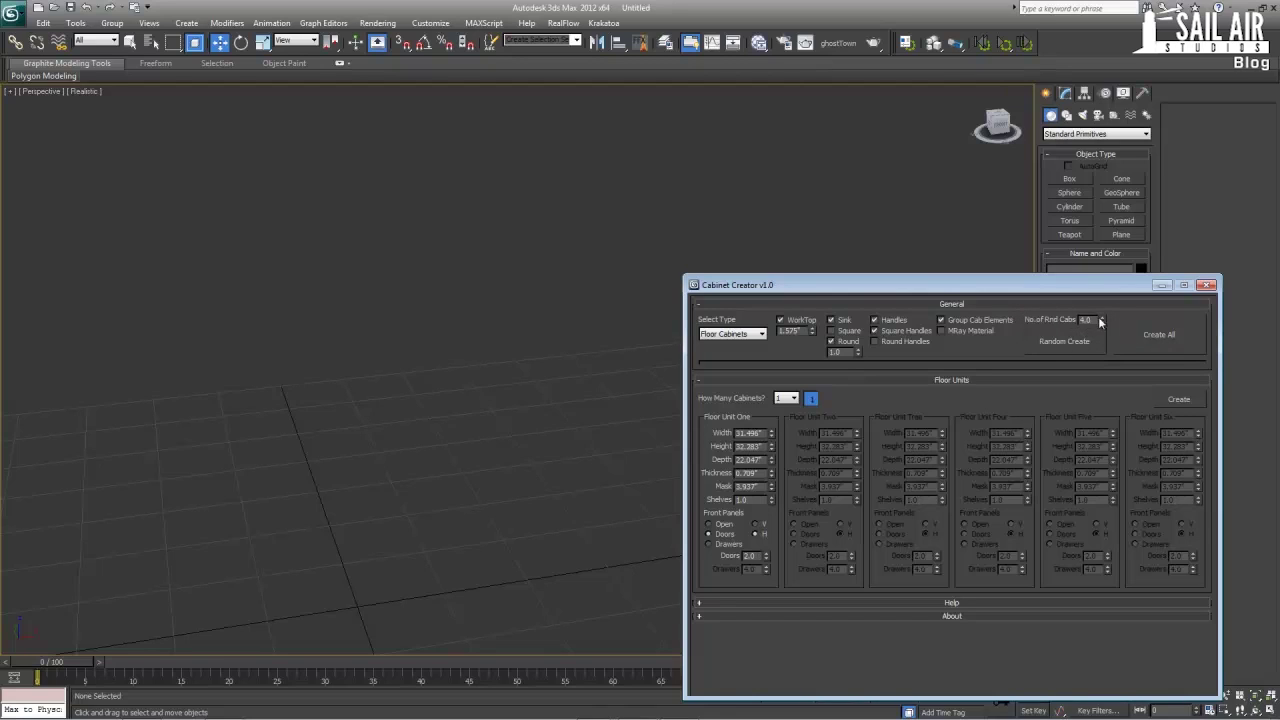
# - Generate a random kitchen set with 4 cabinets, and select one of its sinks
pyautogui.click(1064, 341)
pyautogui.moveTo(468, 398); pyautogui.dragTo(609, 311, button='middle')
pyautogui.scroll(-4, 609, 311)
pyautogui.moveTo(279, 342); pyautogui.dragTo(434, 369, button='middle')
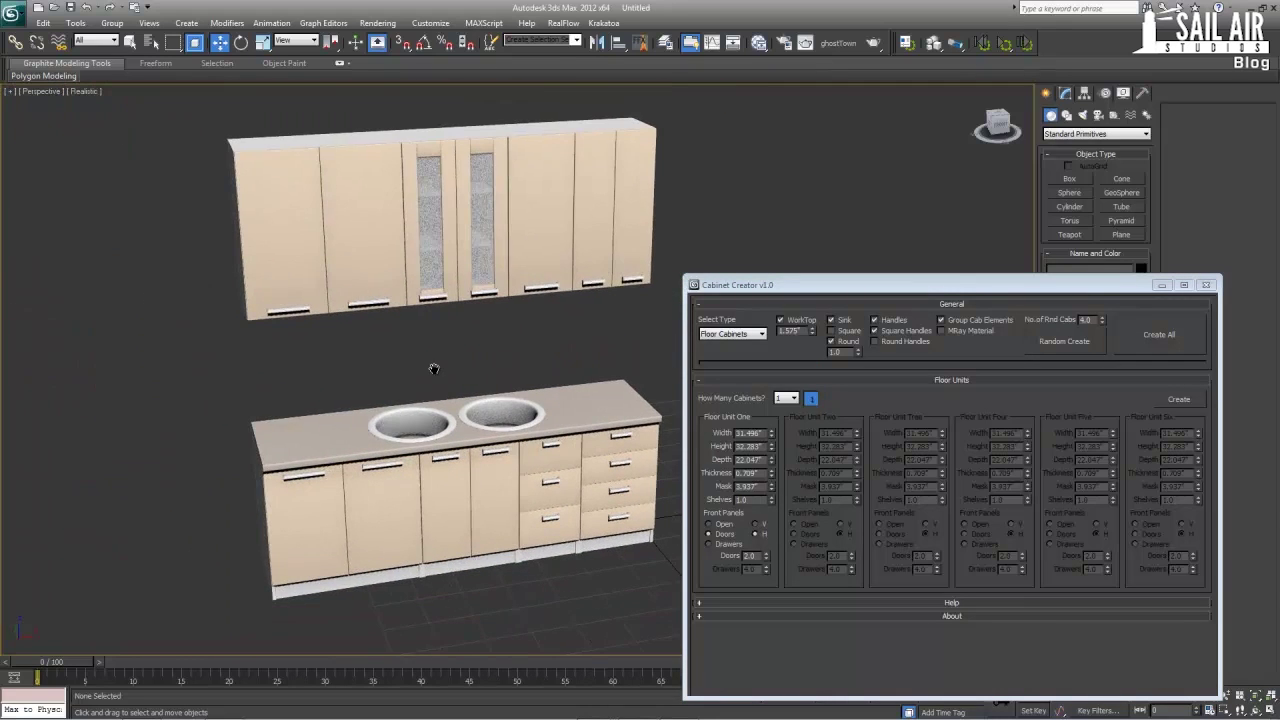
pyautogui.click(432, 426)
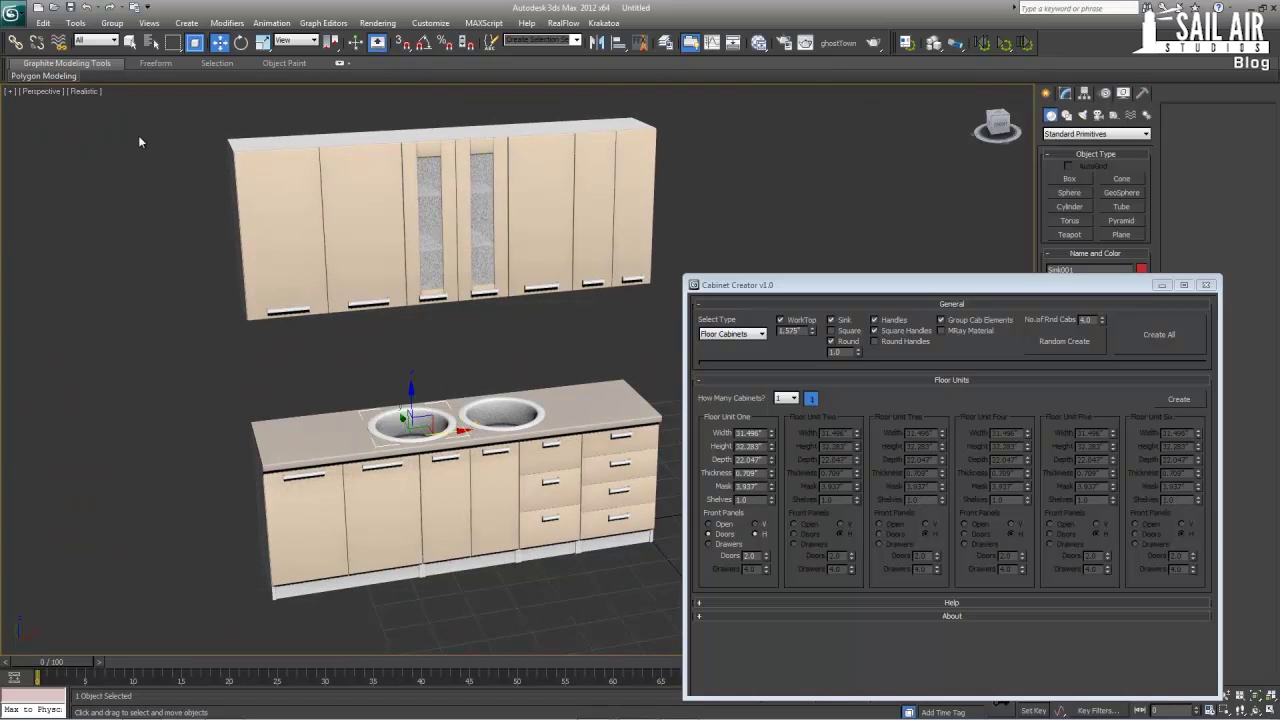
# - Turn off the Sink option and replace the random kitchen with another random set, inspecting its sink and drawers
pyautogui.moveTo(736, 404); pyautogui.dragTo(800, 592)
pyautogui.press('Delete')
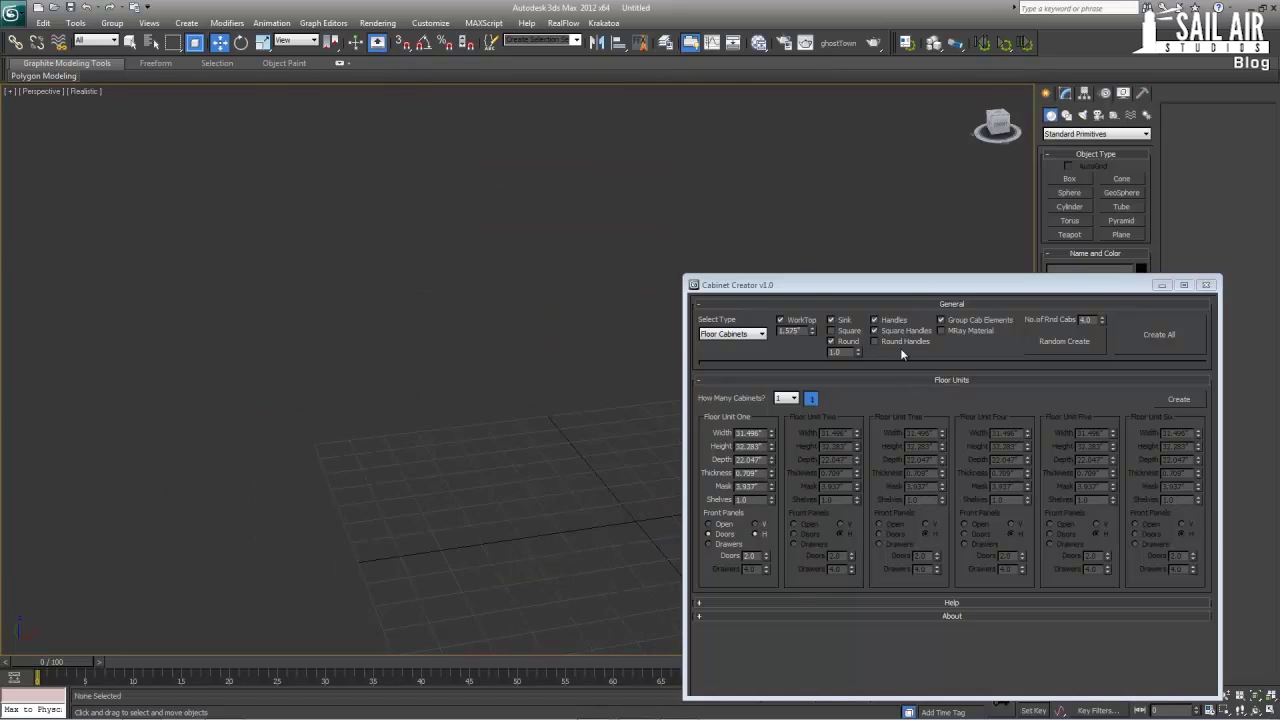
pyautogui.click(843, 320)
pyautogui.click(1064, 341)
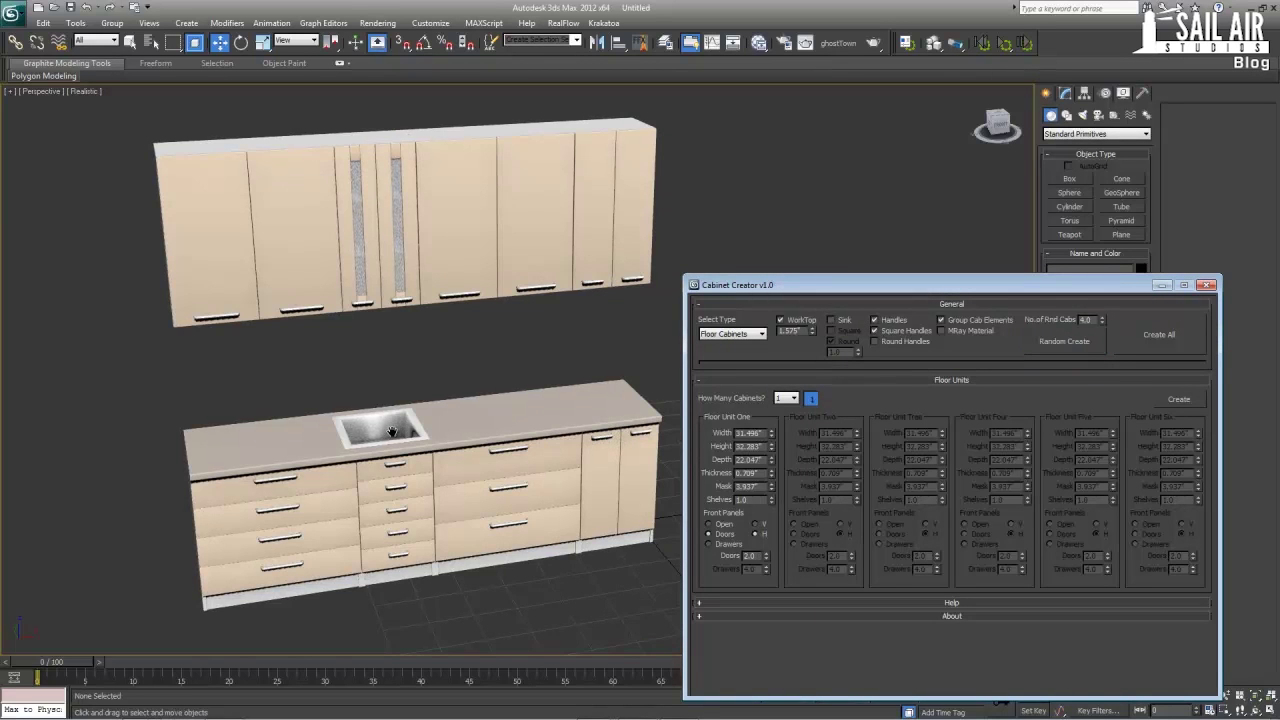
pyautogui.scroll(3, 402, 397)
pyautogui.scroll(2, 402, 397)
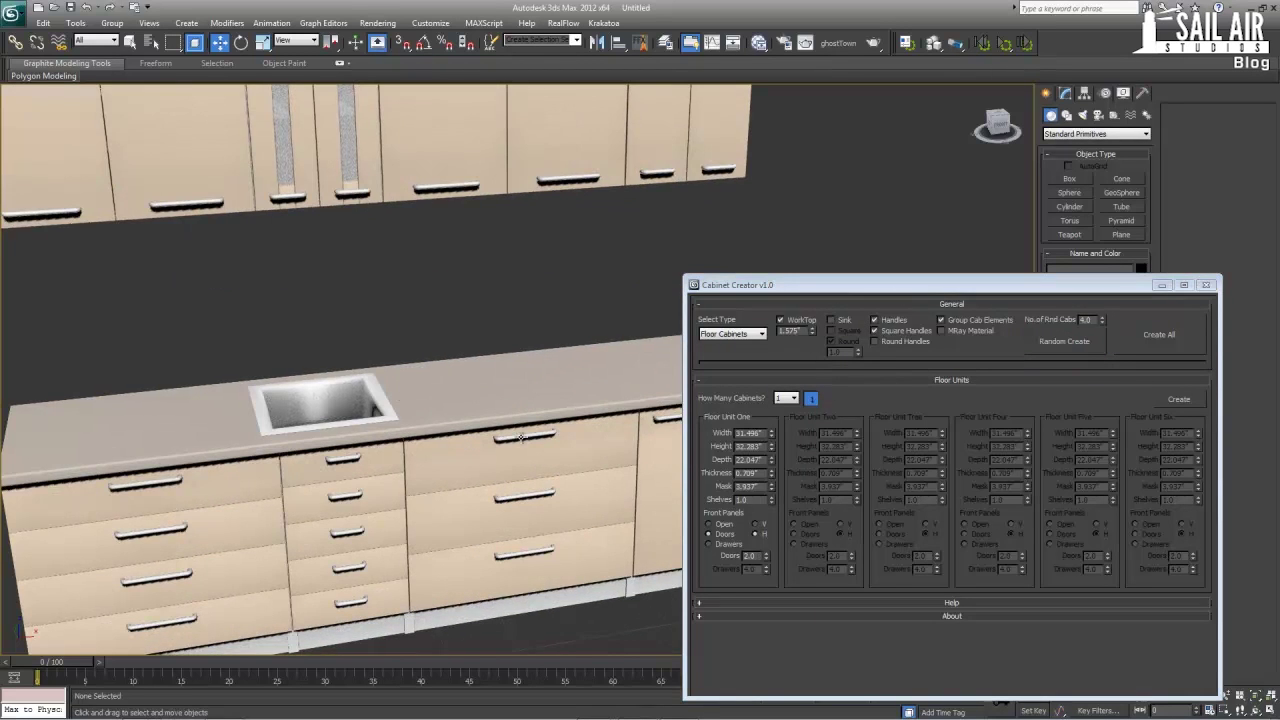
pyautogui.moveTo(350, 425); pyautogui.dragTo(343, 444, button='middle')
pyautogui.scroll(-2, 343, 444)
# - Delete the random kitchen set and create a single floor cabinet with 2 doors and no sink
pyautogui.moveTo(151, 98); pyautogui.dragTo(787, 580)
pyautogui.press('Delete')
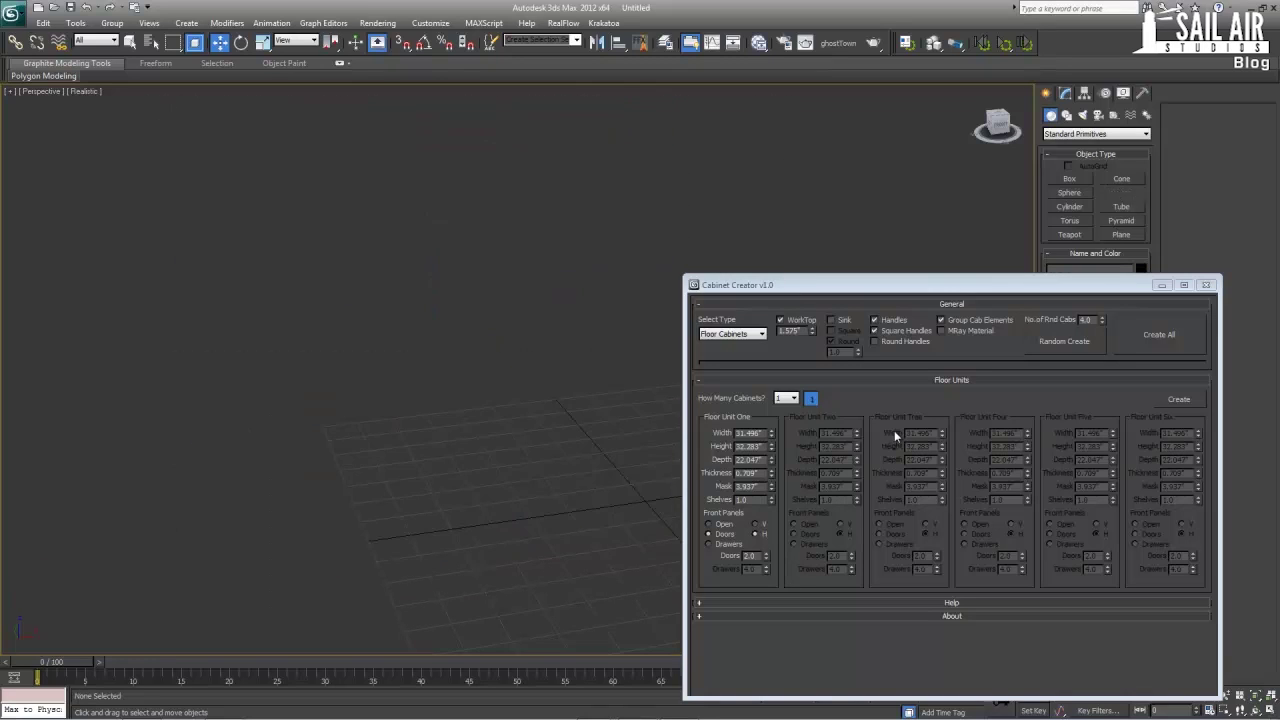
pyautogui.moveTo(632, 423); pyautogui.dragTo(570, 396, button='middle')
pyautogui.moveTo(625, 427); pyautogui.dragTo(626, 371, button='middle')
pyautogui.scroll(3, 473, 465)
pyautogui.moveTo(501, 456); pyautogui.dragTo(480, 428, button='middle')
pyautogui.doubleClick(761, 472)
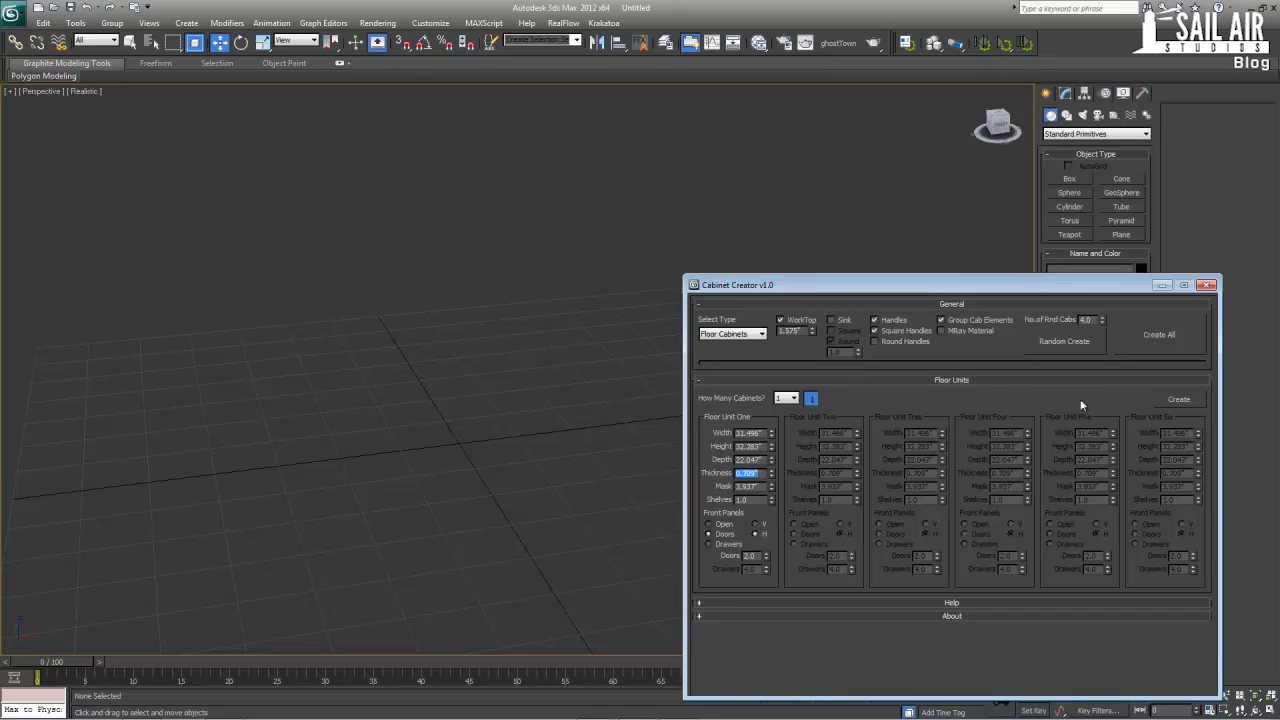
pyautogui.click(1178, 400)
# - Inspect the base strip of the cabinet and set the mask of Floor Unit One to 9.637"
pyautogui.scroll(6, 439, 480)
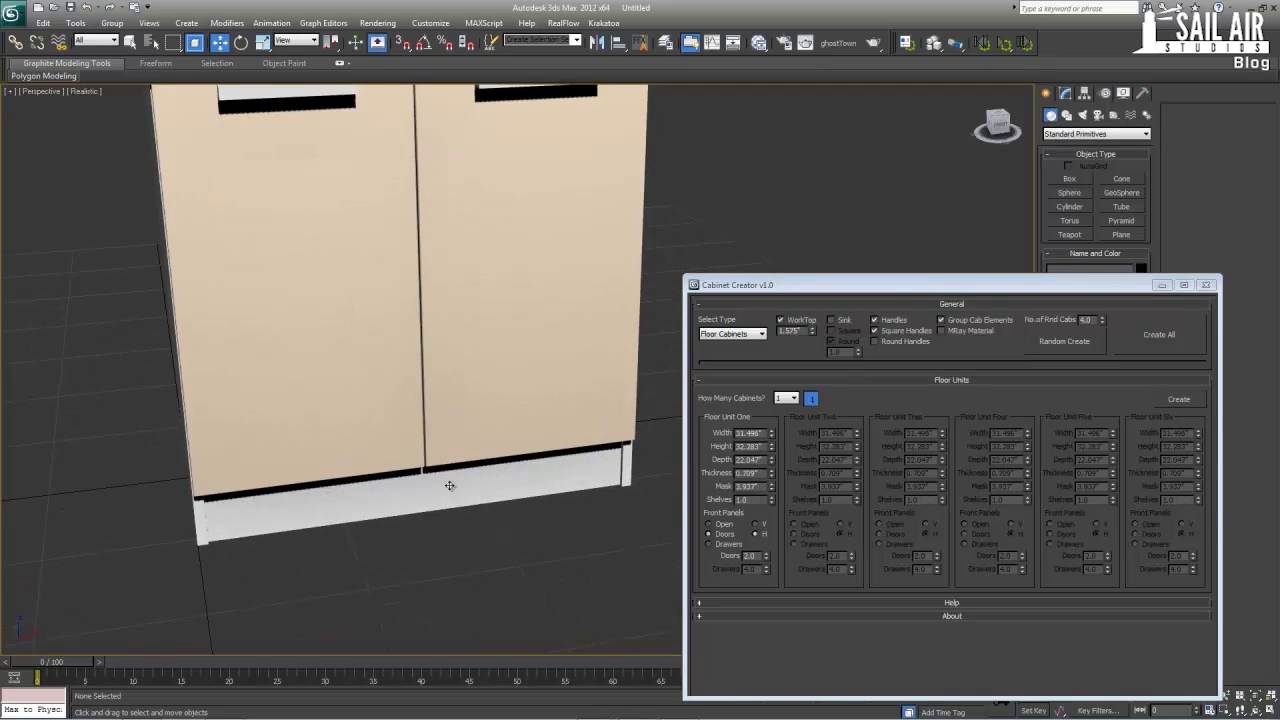
pyautogui.scroll(2, 439, 480)
pyautogui.scroll(-3, 400, 475)
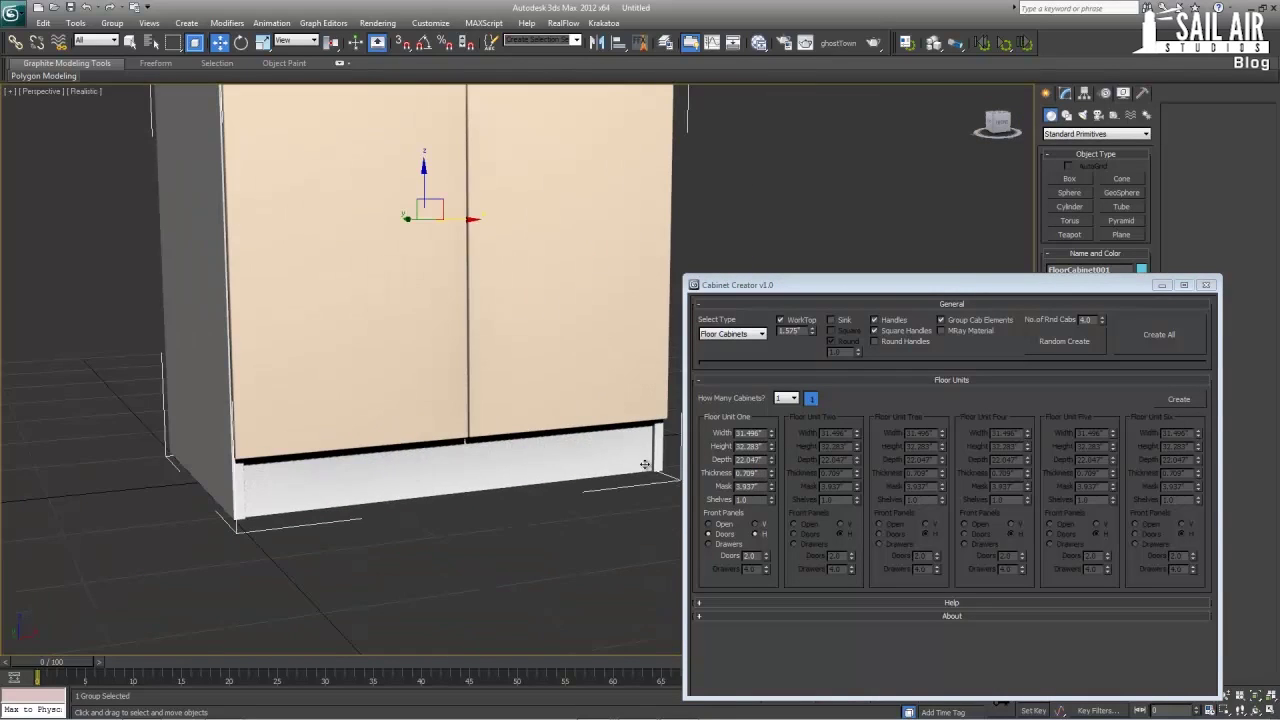
pyautogui.scroll(-5, 513, 465)
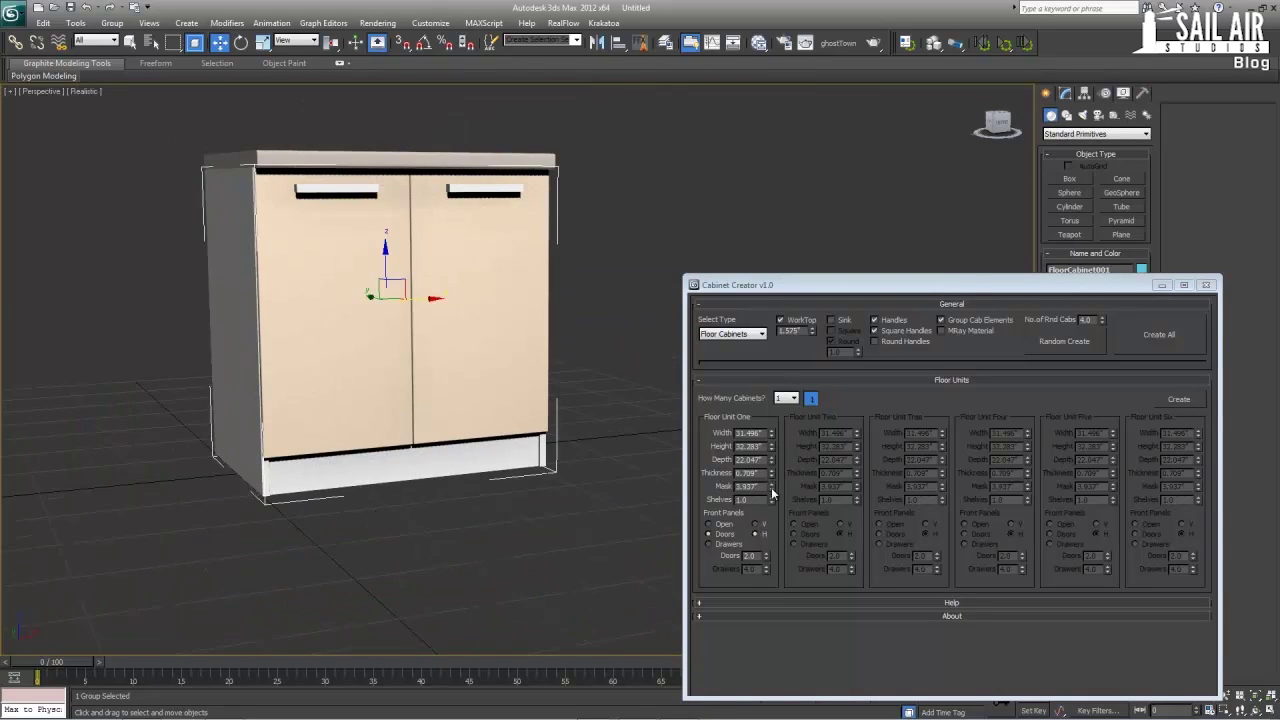
pyautogui.moveTo(772, 490); pyautogui.dragTo(770, 446)
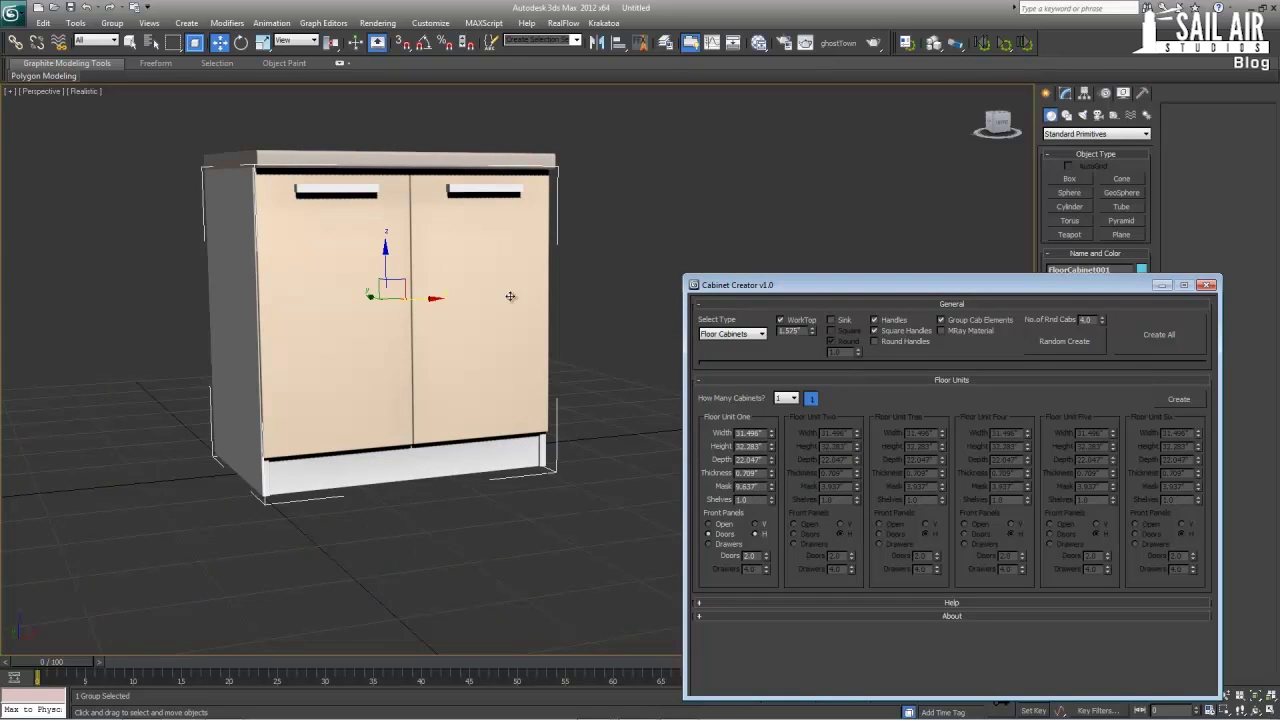
# - Move the existing floor cabinet aside along the X axis and create a second two-door cabinet with the 9.637" mask beside it
pyautogui.moveTo(433, 301); pyautogui.dragTo(331, 305)
pyautogui.rightClick(331, 305)
pyautogui.moveTo(84, 124); pyautogui.dragTo(666, 604)
pyautogui.moveTo(428, 288); pyautogui.dragTo(17, 336)
pyautogui.click(263, 326)
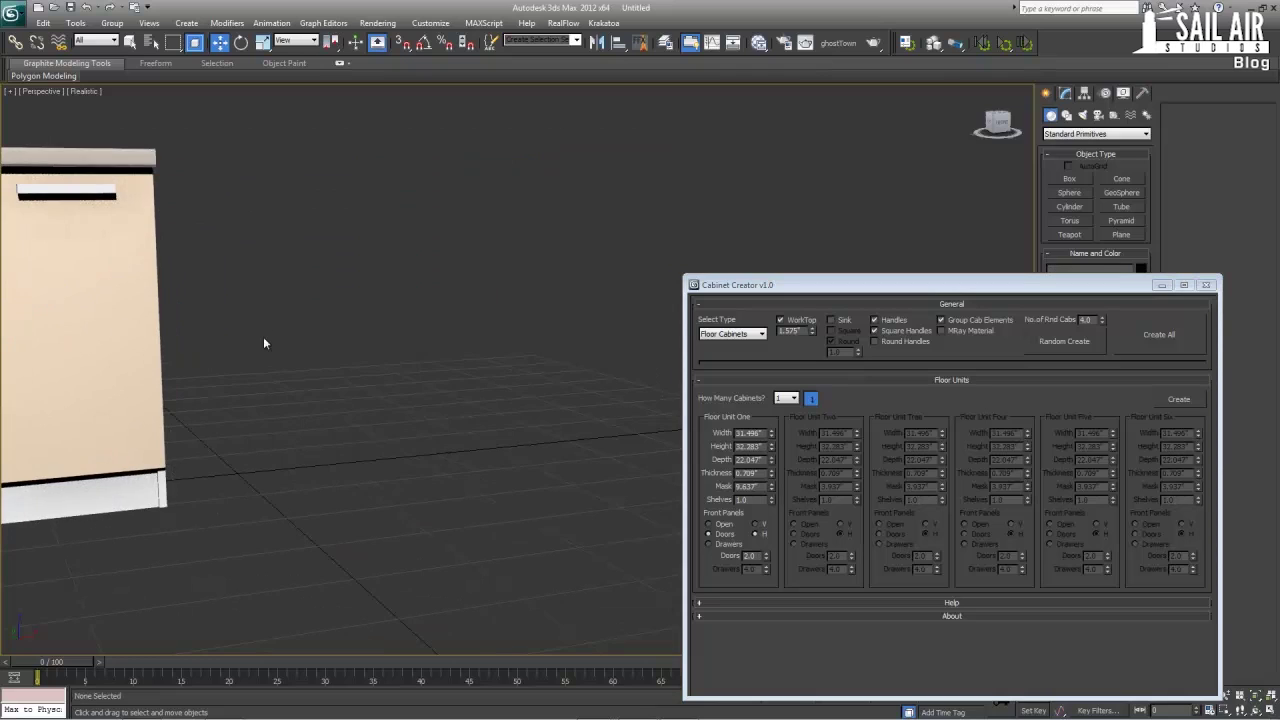
pyautogui.scroll(-3, 330, 335)
pyautogui.click(1185, 400)
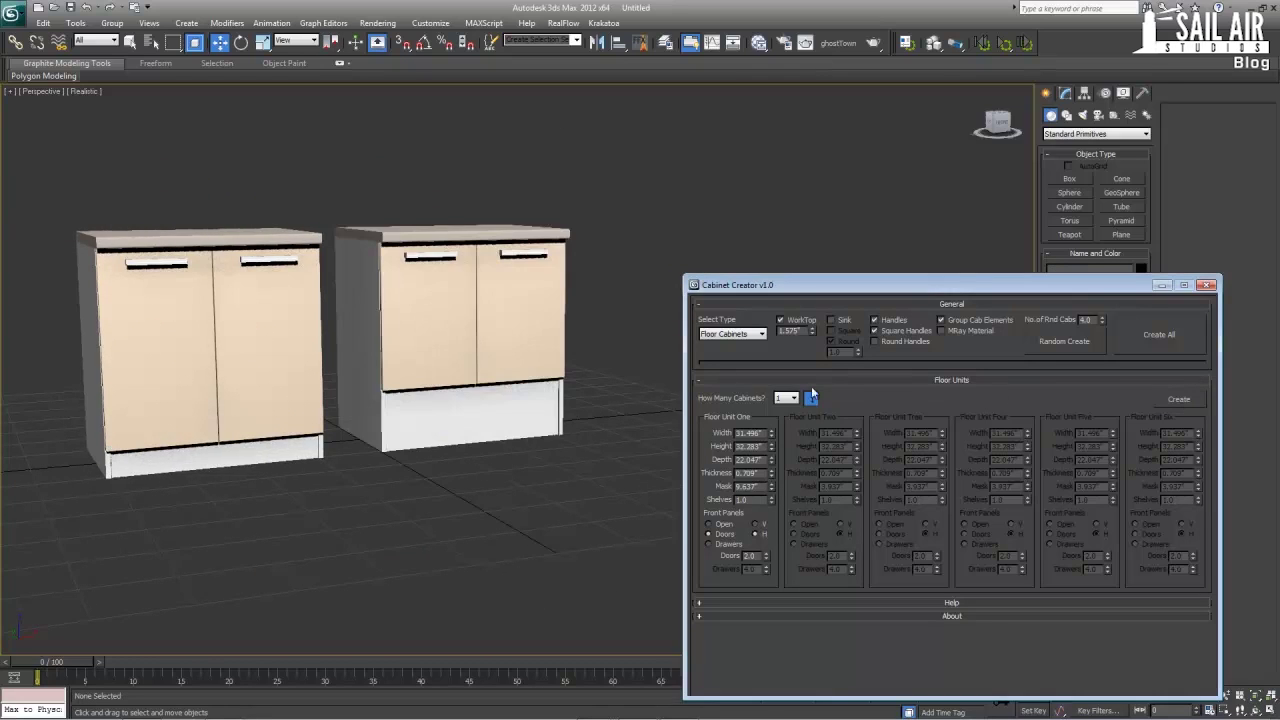
pyautogui.click(435, 412)
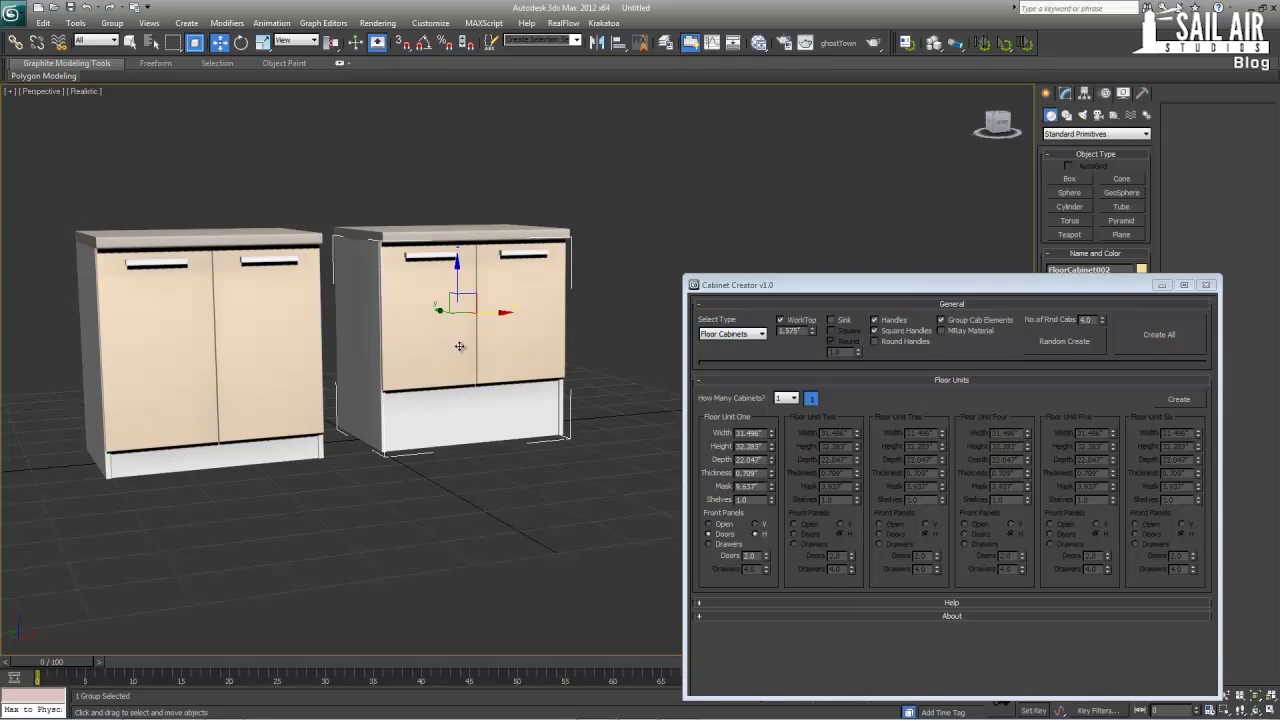
# - Set the front panels of Floor Unit One to Open and replace both cabinets with a single open cabinet
pyautogui.click(721, 527)
pyautogui.moveTo(625, 500); pyautogui.dragTo(23, 131)
pyautogui.press('Delete')
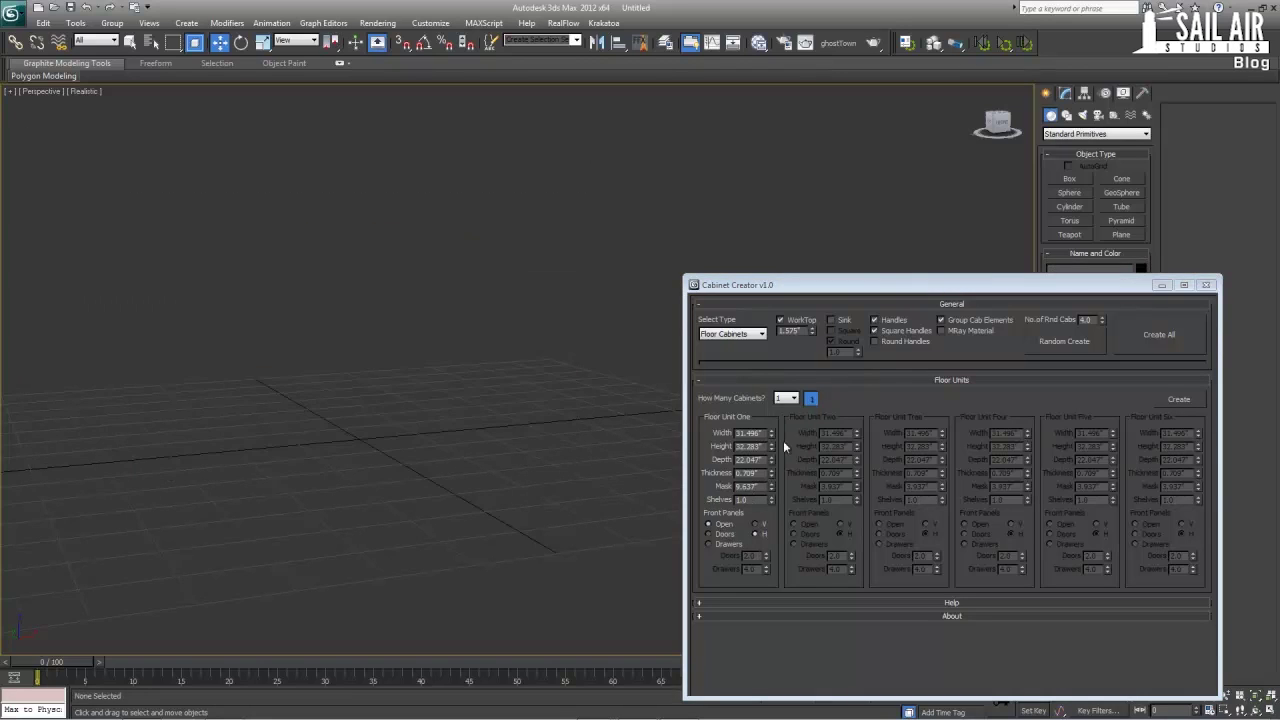
pyautogui.click(1189, 401)
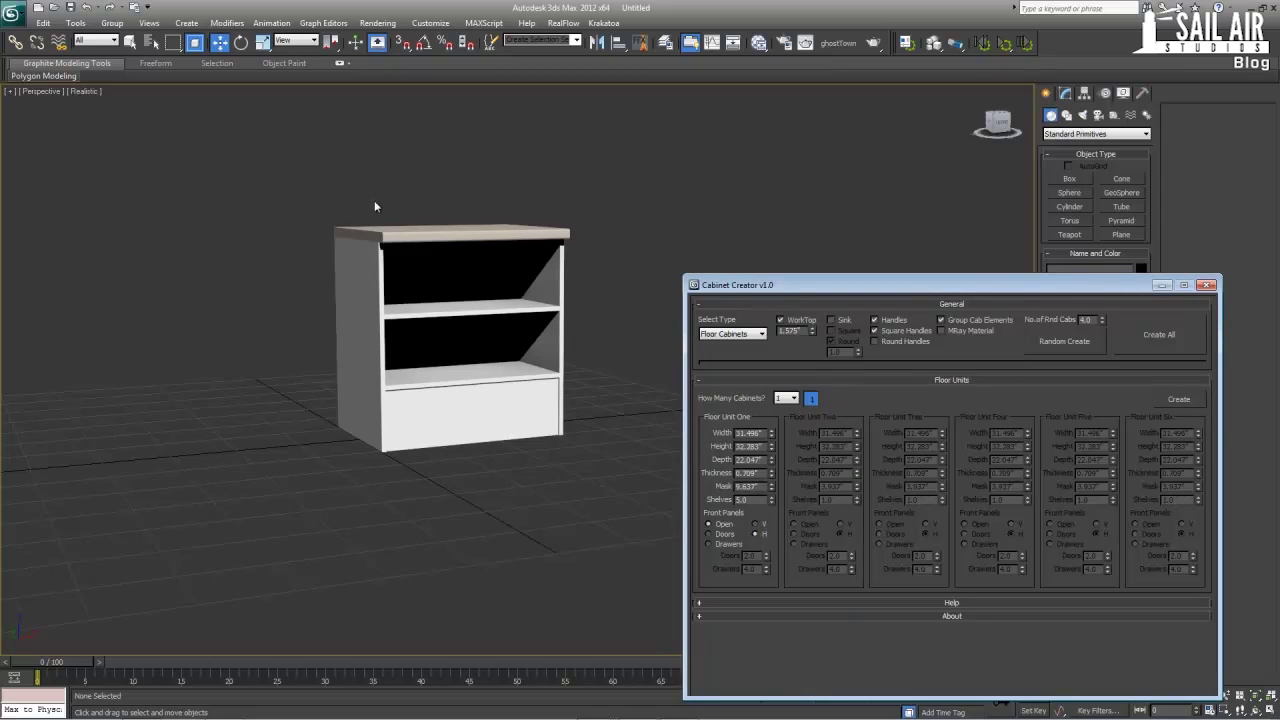
# - Replace the open cabinet with one that has 5 horizontal shelves
pyautogui.moveTo(267, 185); pyautogui.dragTo(699, 537)
pyautogui.press('Delete')
pyautogui.click(1179, 399)
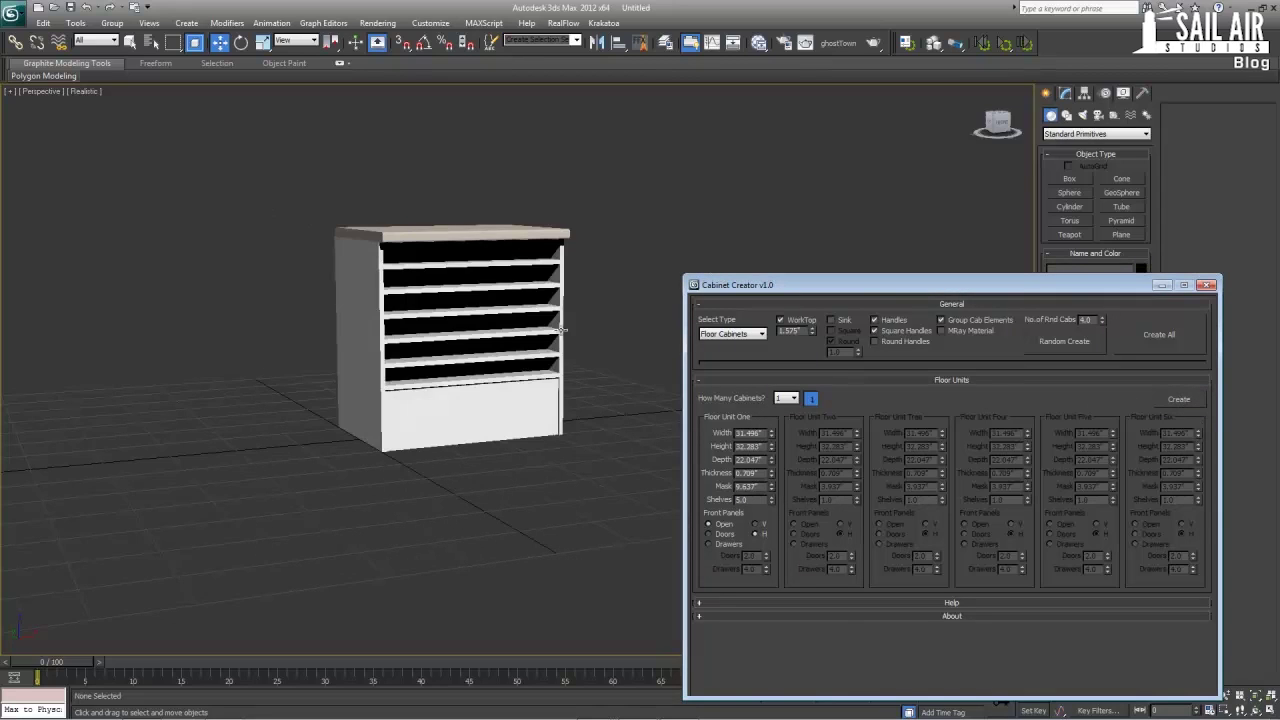
# - Switch the shelf orientation of Floor Unit One to vertical (V) and recreate the open cabinet
pyautogui.click(756, 526)
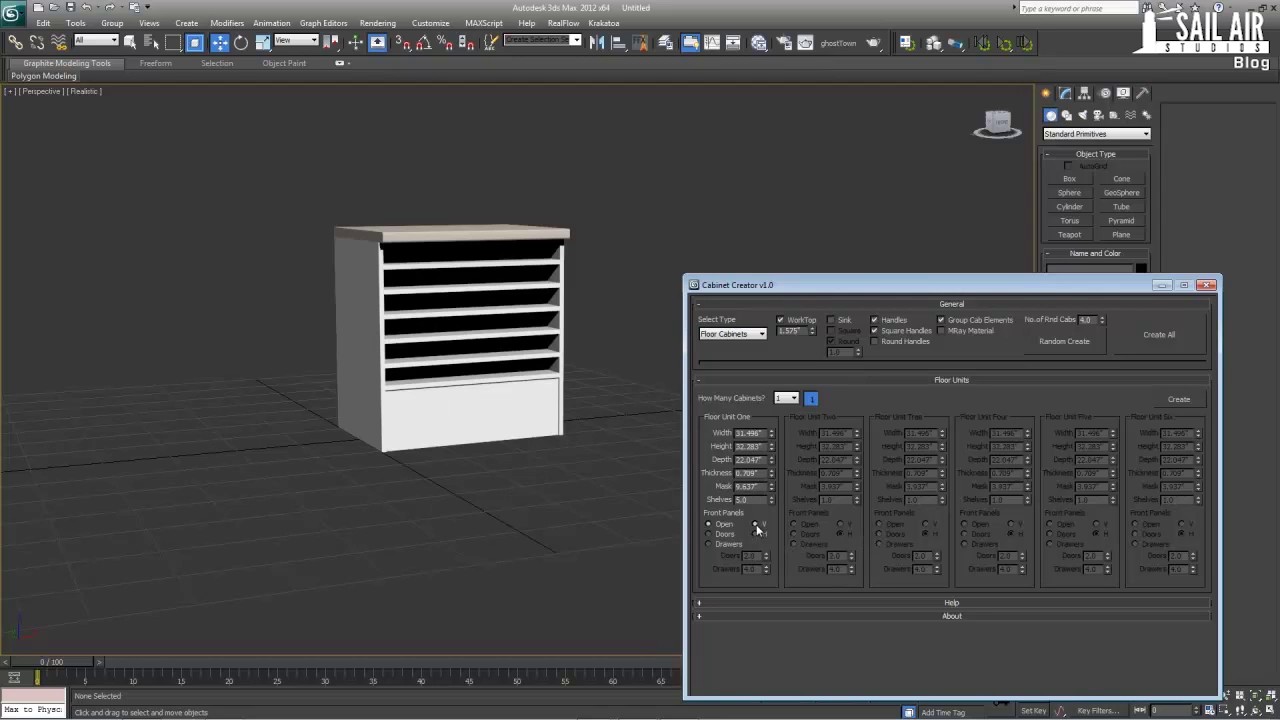
pyautogui.moveTo(303, 197); pyautogui.dragTo(428, 324)
pyautogui.press('Delete')
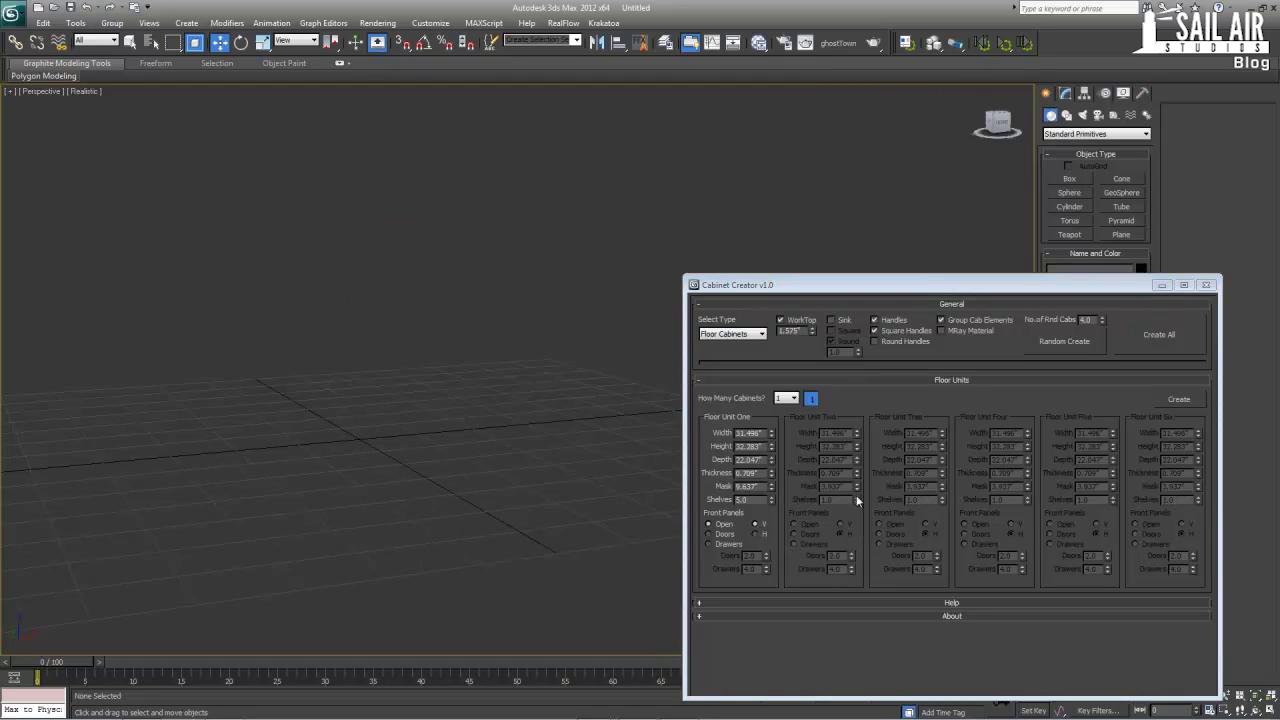
pyautogui.click(1178, 398)
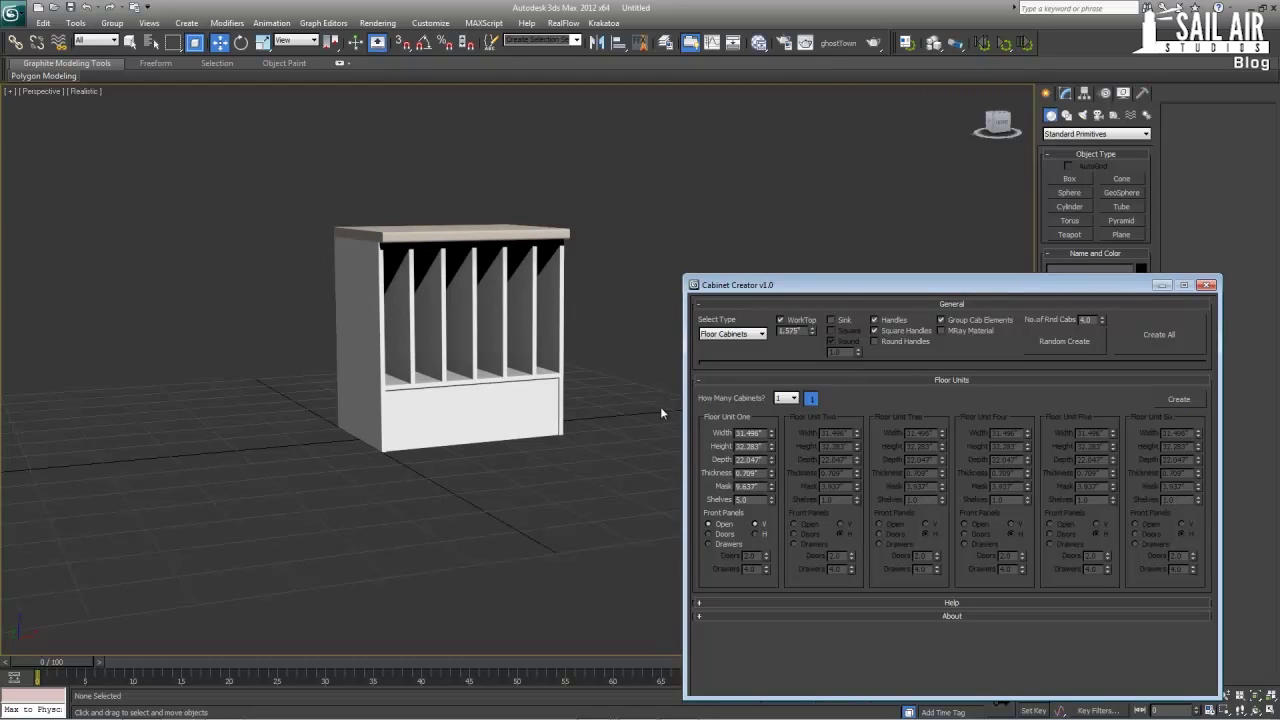
# - Replace the open cabinet with one that has Drawers as front panels, 0 shelves and 4 drawers
pyautogui.click(450, 340)
pyautogui.press('Delete')
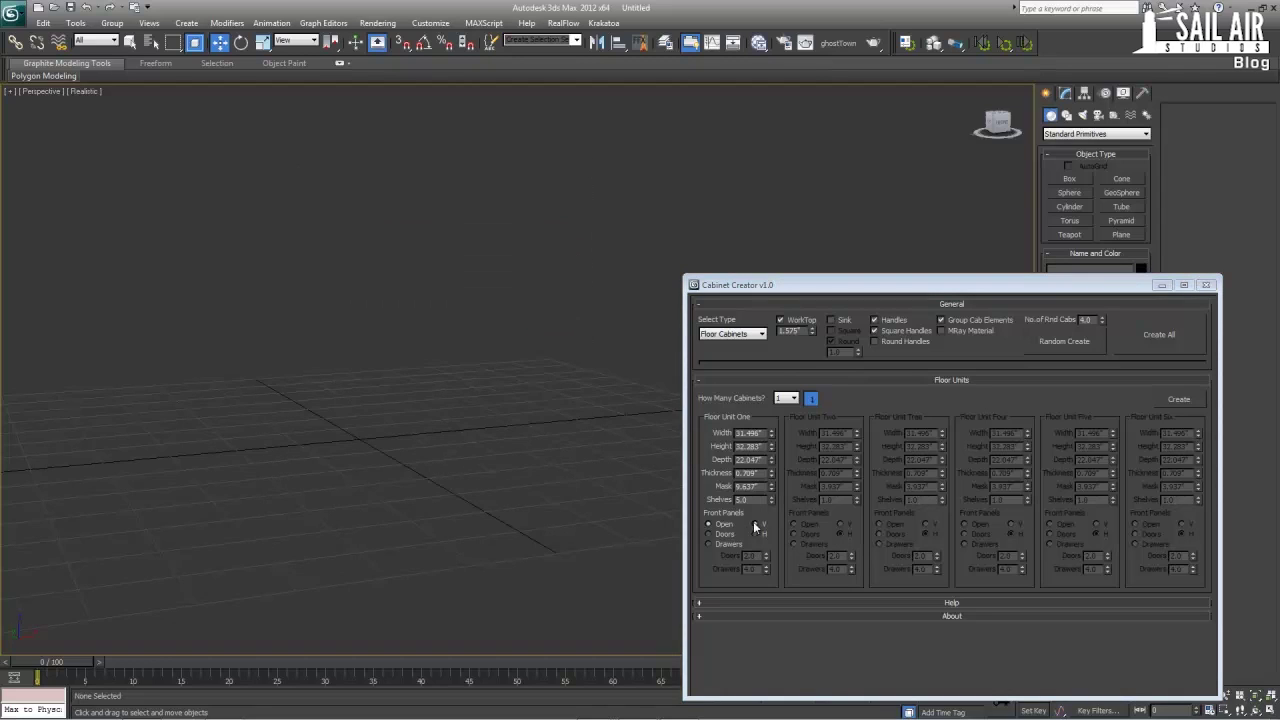
pyautogui.click(717, 546)
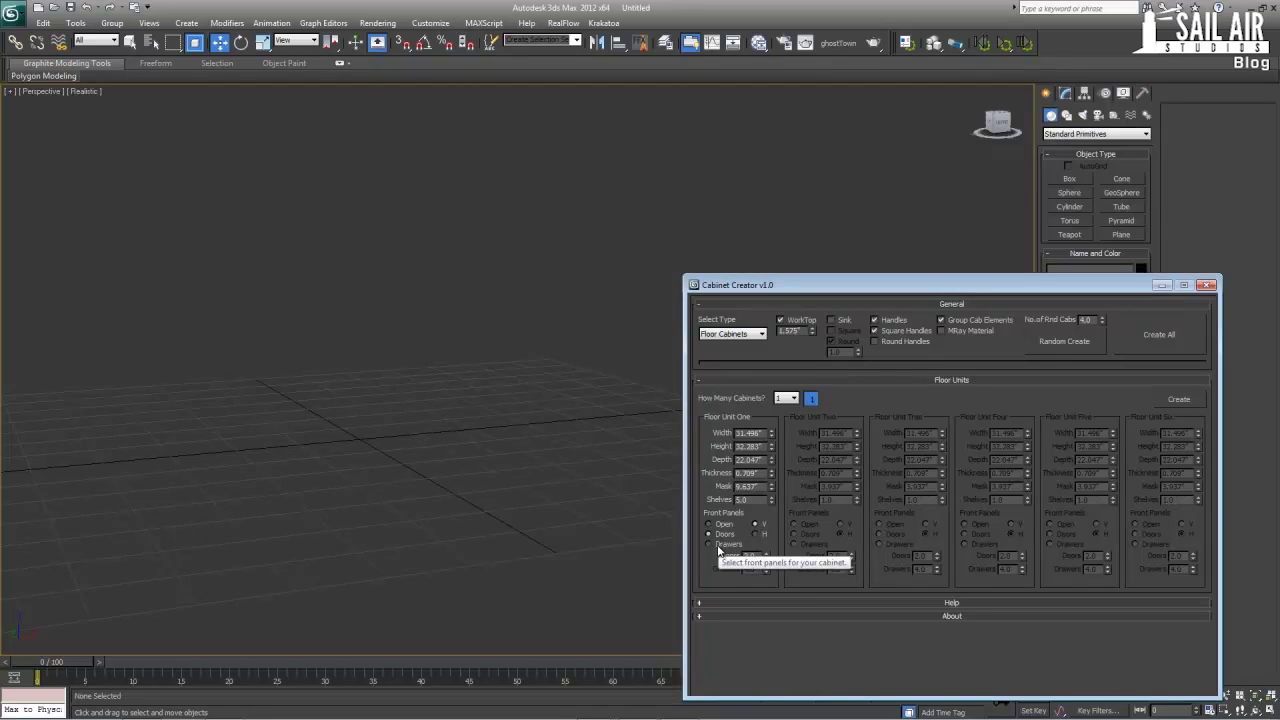
pyautogui.rightClick(770, 499)
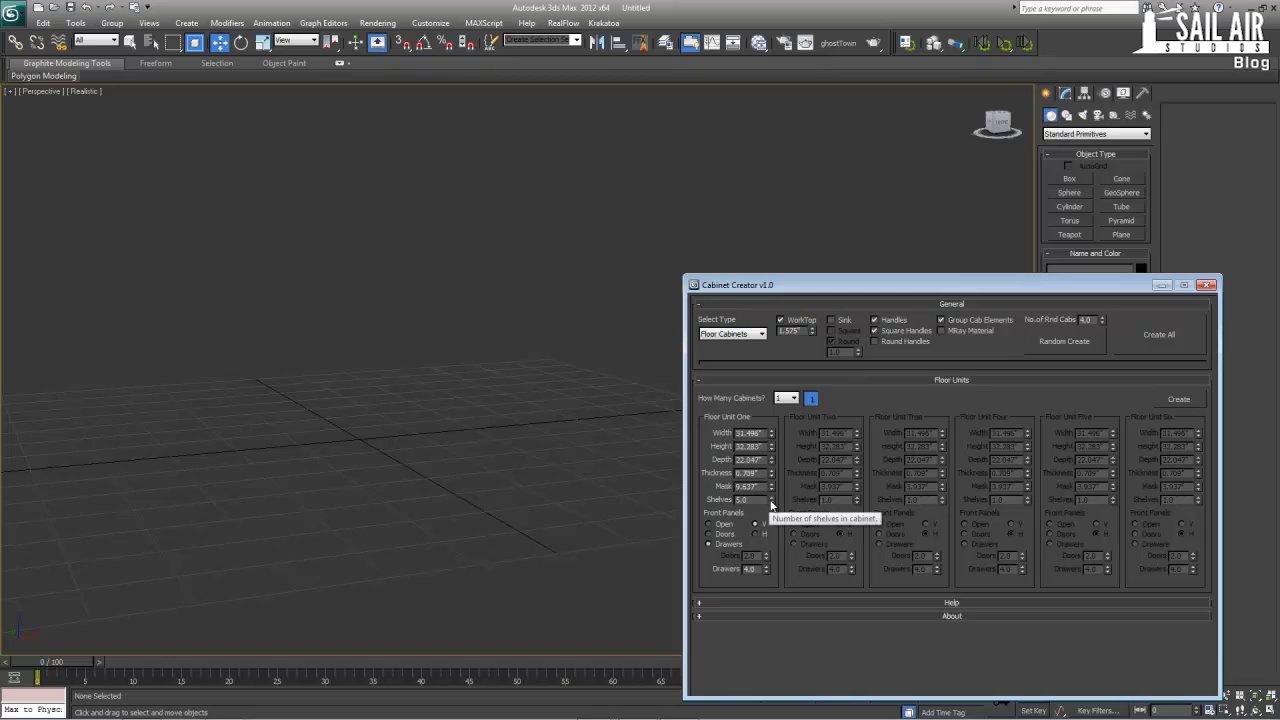
pyautogui.click(1177, 400)
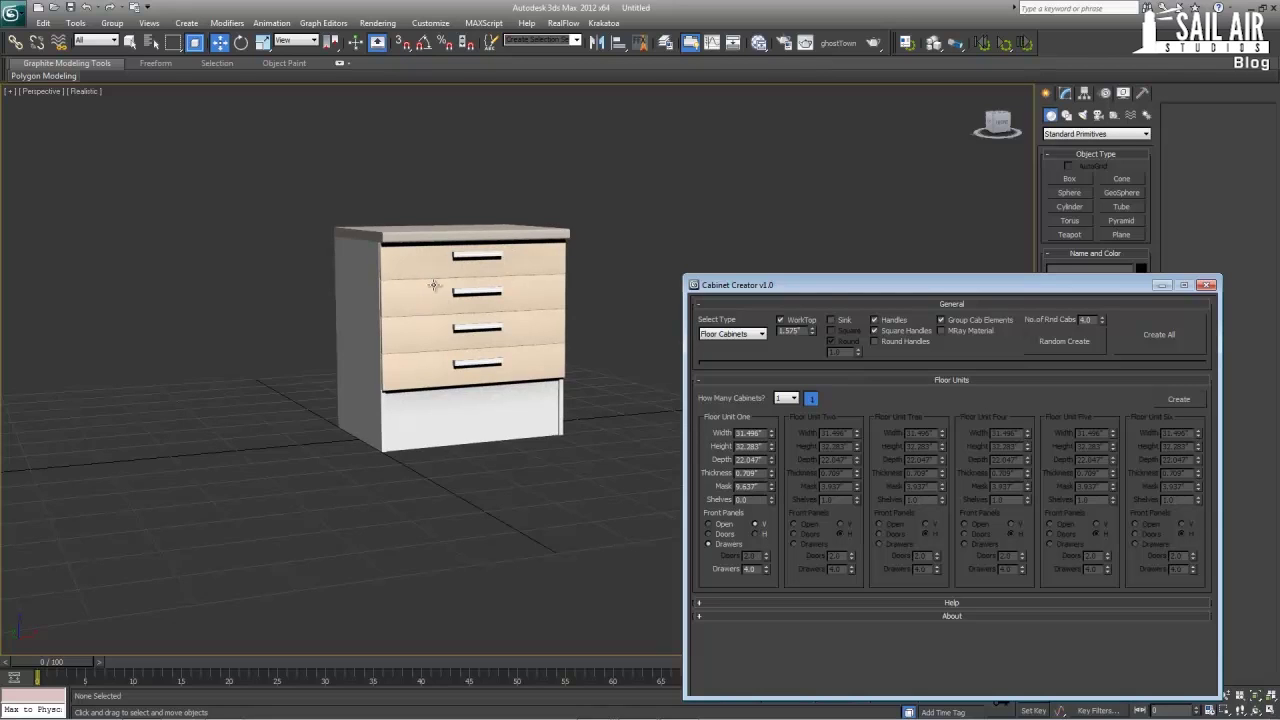
# - Move the drawer cabinet aside along the X axis and create a cabinet with 2 doors next to it
pyautogui.moveTo(586, 481); pyautogui.dragTo(223, 113)
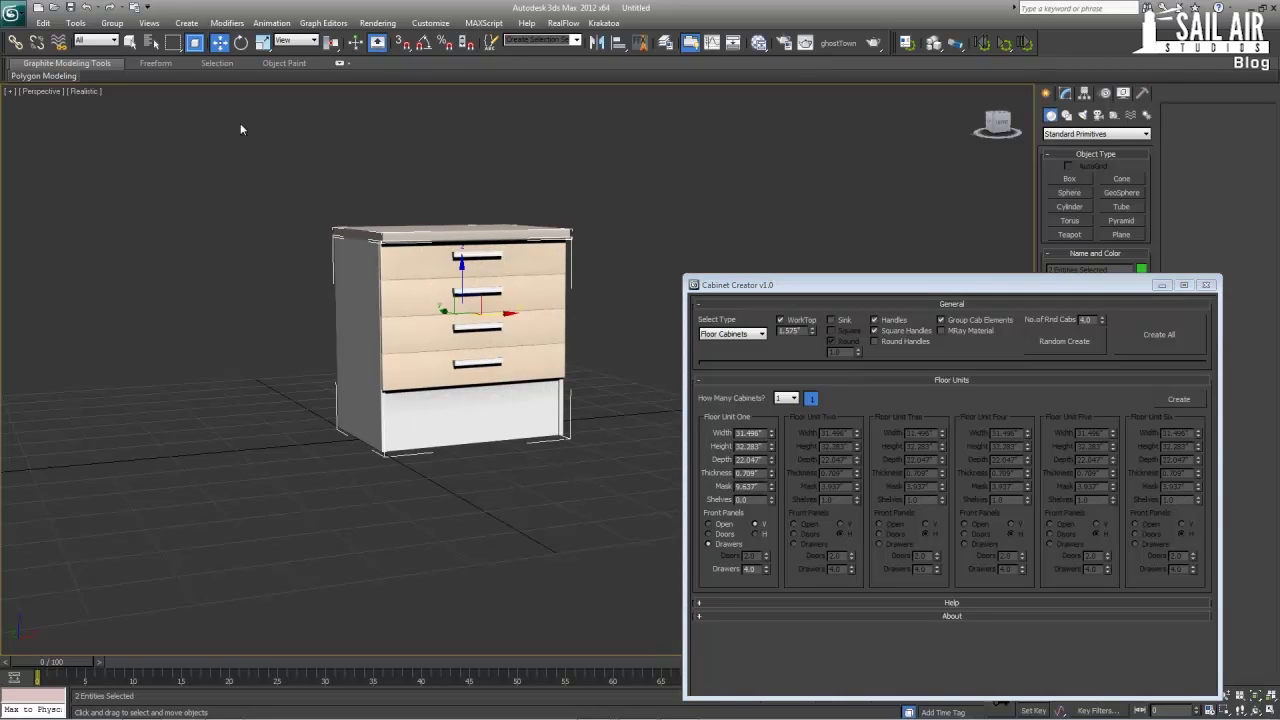
pyautogui.moveTo(497, 314); pyautogui.dragTo(217, 326)
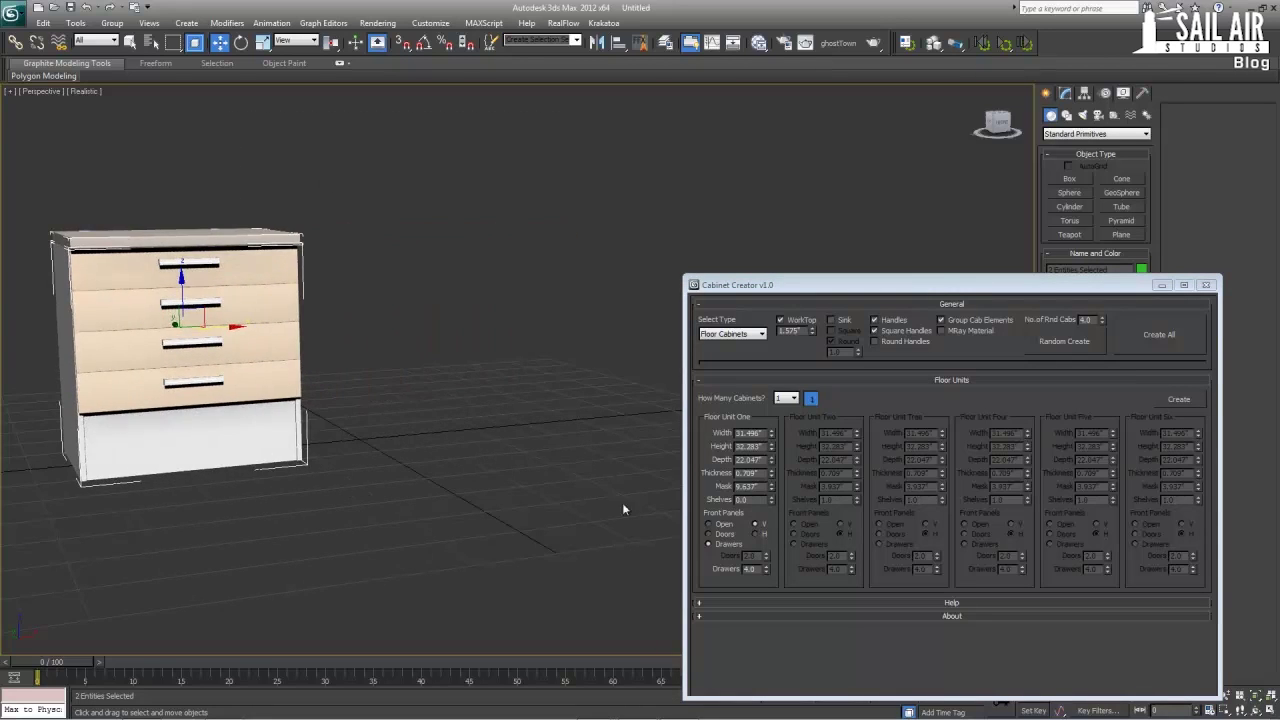
pyautogui.click(709, 534)
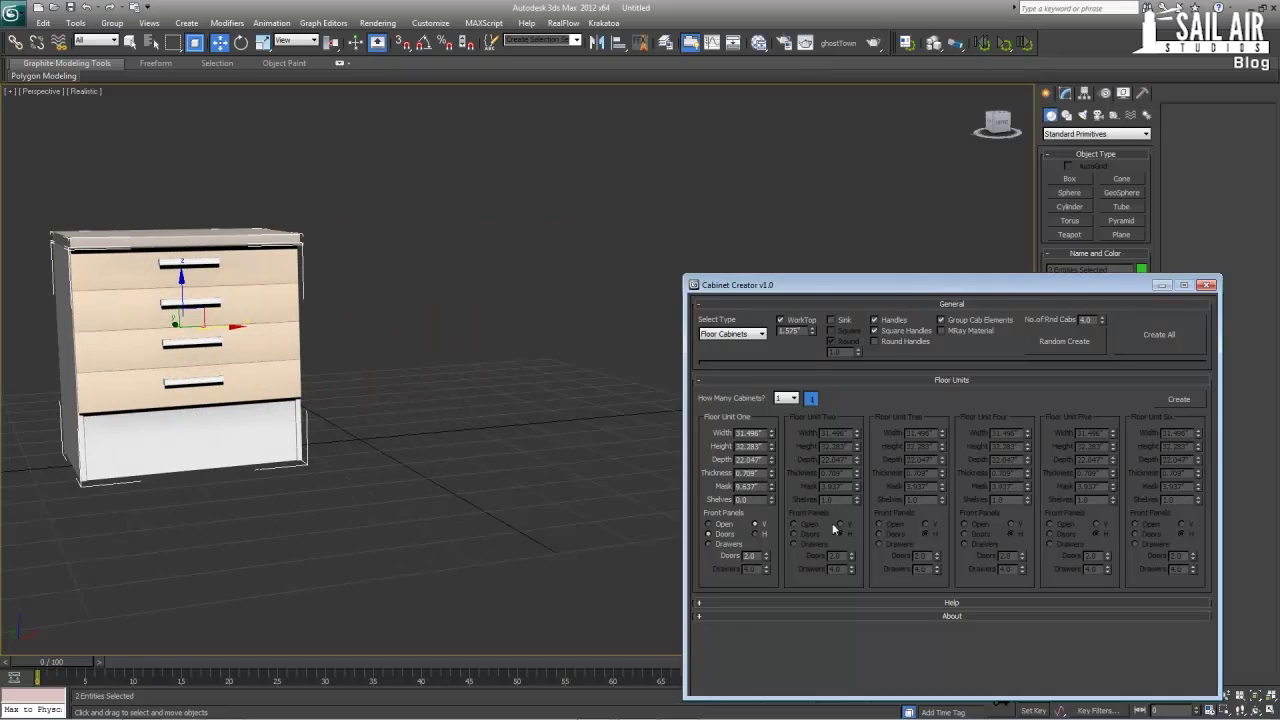
pyautogui.click(1177, 400)
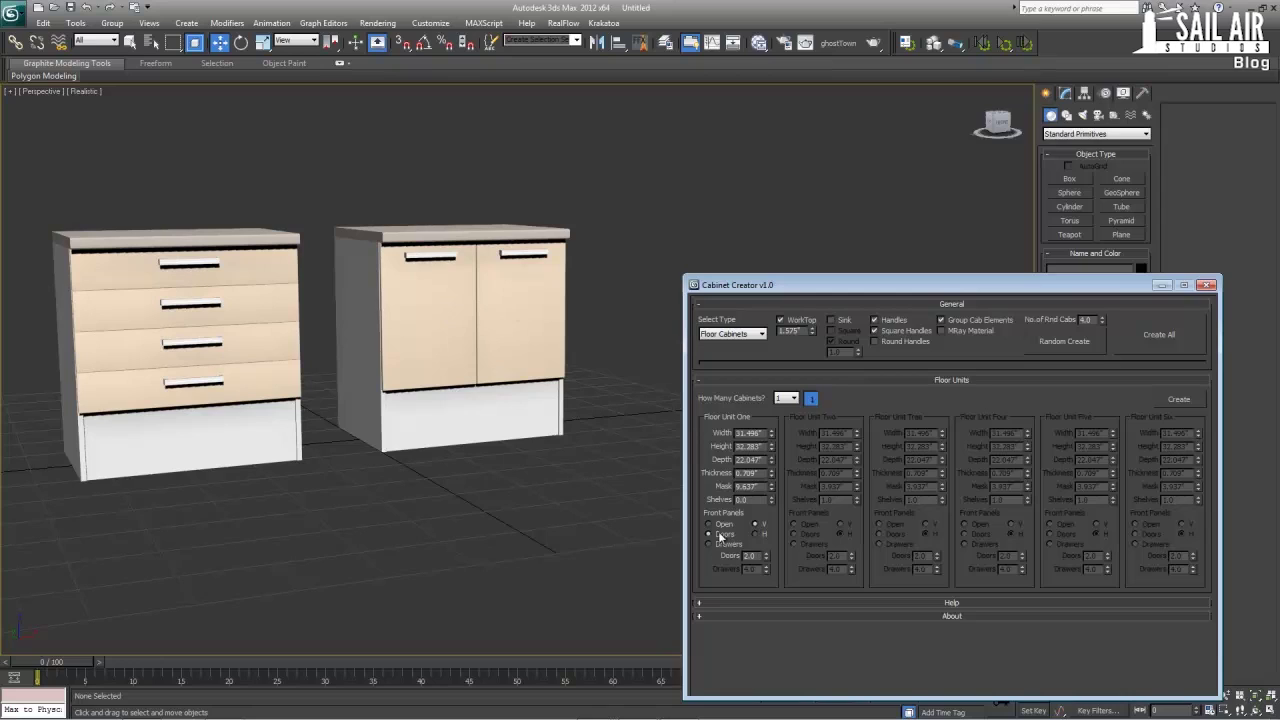
# - Set the number of doors of Floor Unit One to 4 and replace both cabinets with a new four-door cabinet
pyautogui.click(767, 553)
pyautogui.click(767, 553)
pyautogui.moveTo(510, 414); pyautogui.dragTo(24, 132)
pyautogui.press('Delete')
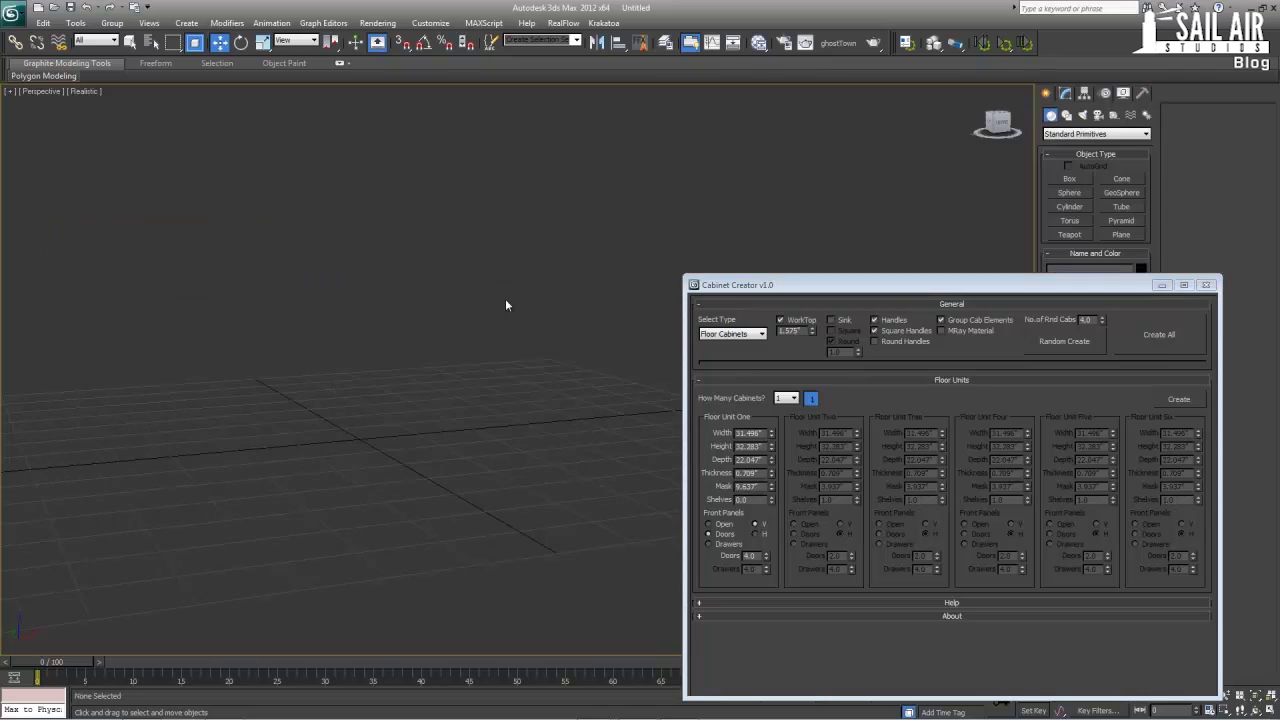
pyautogui.click(1184, 400)
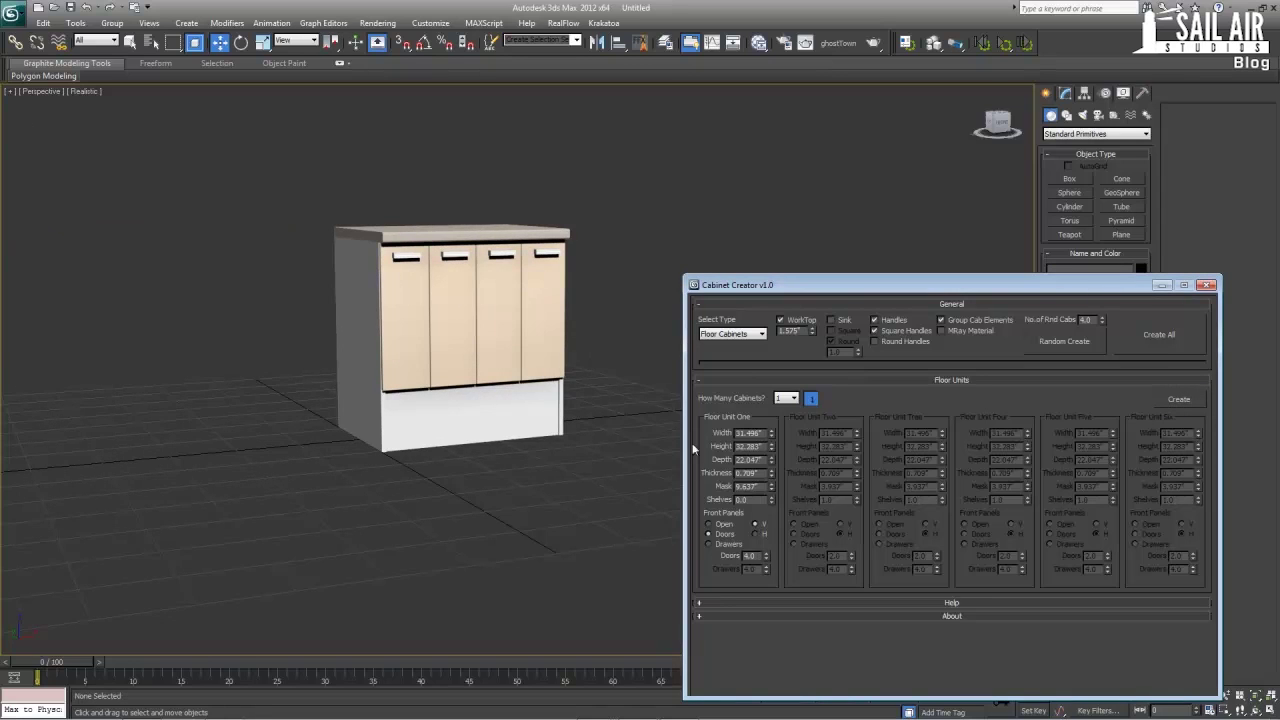
# - Replace the four-door cabinet with a cabinet that has 6 drawers as its front panels
pyautogui.click(722, 544)
pyautogui.moveTo(666, 530); pyautogui.dragTo(200, 149)
pyautogui.press('Delete')
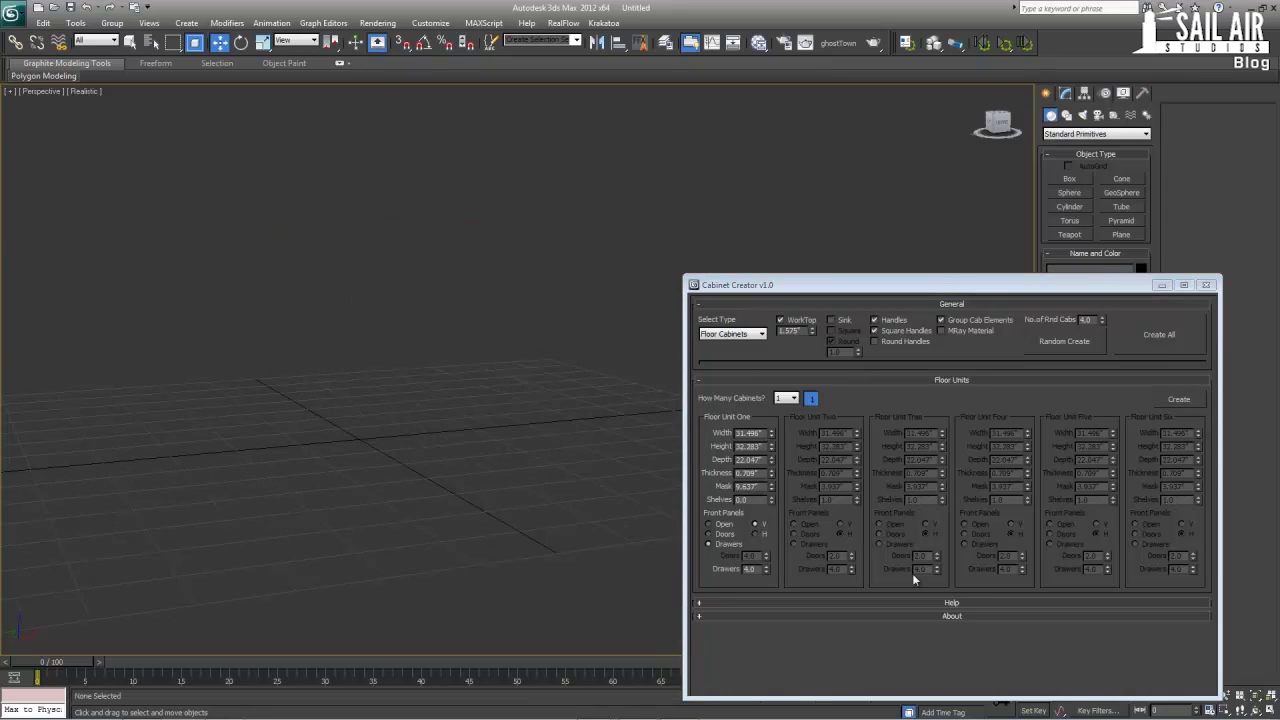
pyautogui.click(767, 567)
pyautogui.click(767, 567)
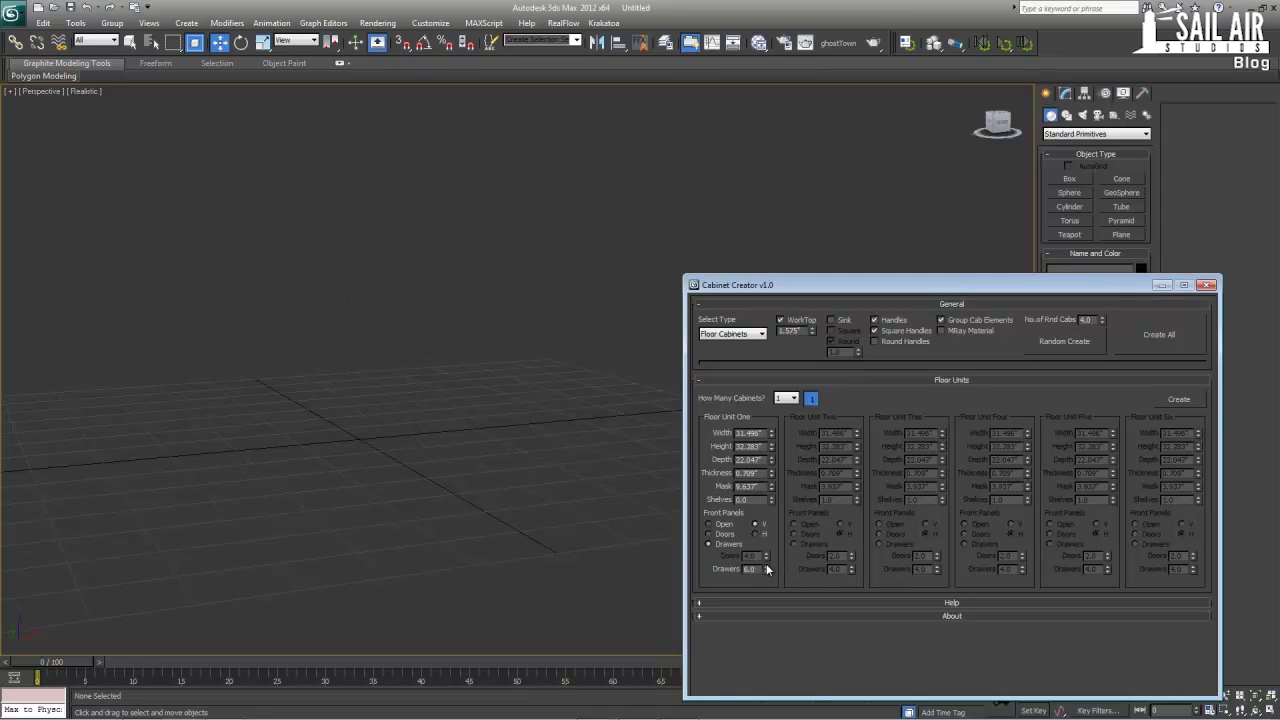
pyautogui.click(1180, 400)
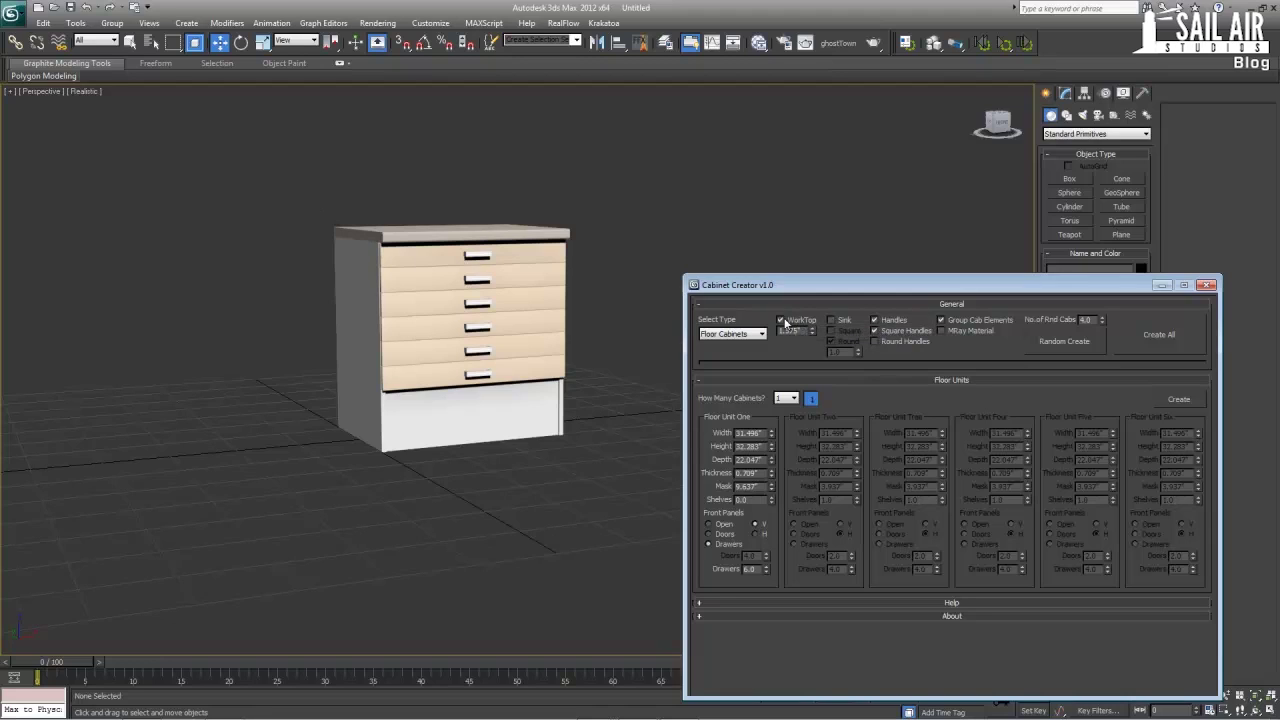
# - Delete the six-drawer cabinet and switch the cabinet type to Wall Cabinets
pyautogui.moveTo(607, 440); pyautogui.dragTo(220, 149)
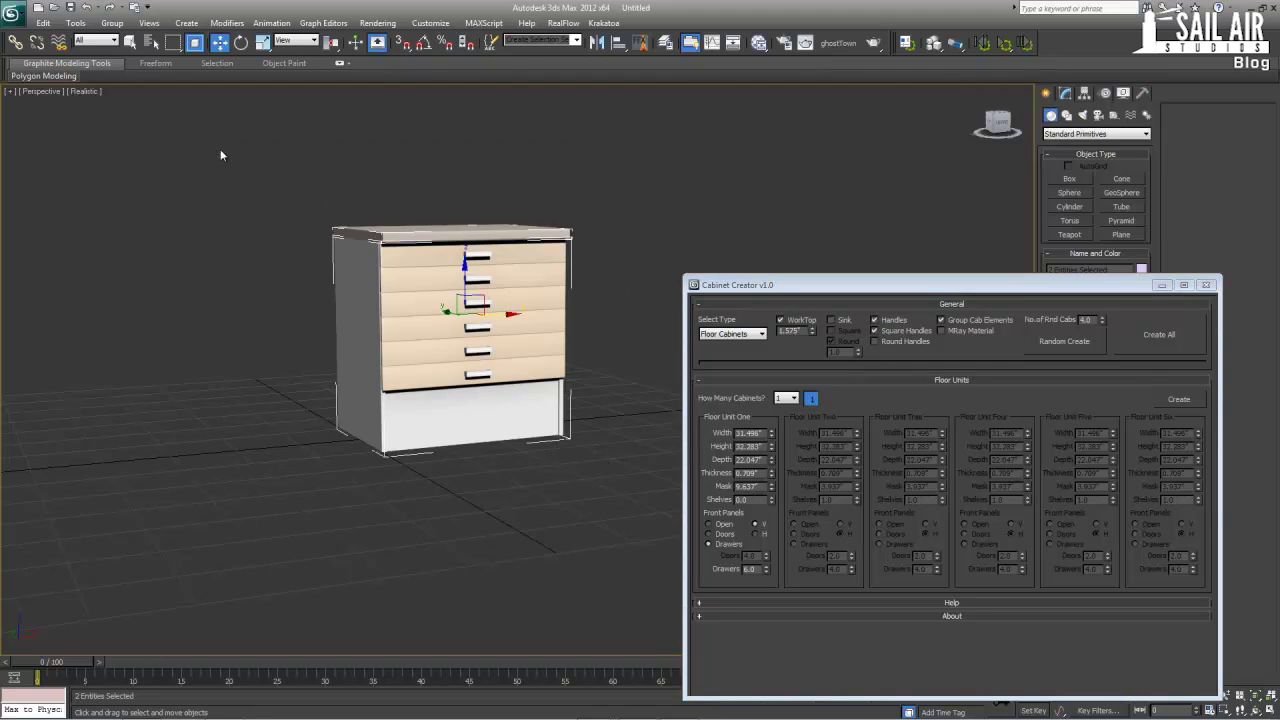
pyautogui.press('Delete')
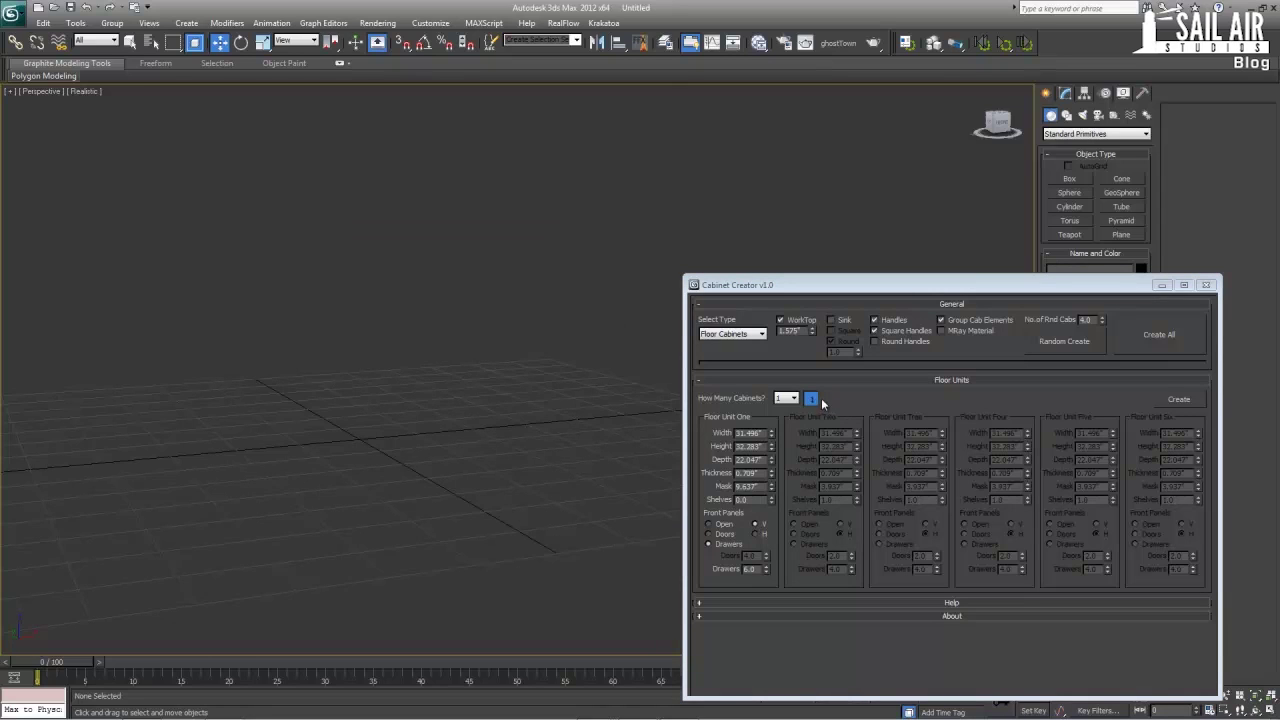
pyautogui.click(759, 334)
pyautogui.click(759, 334)
pyautogui.click(740, 356)
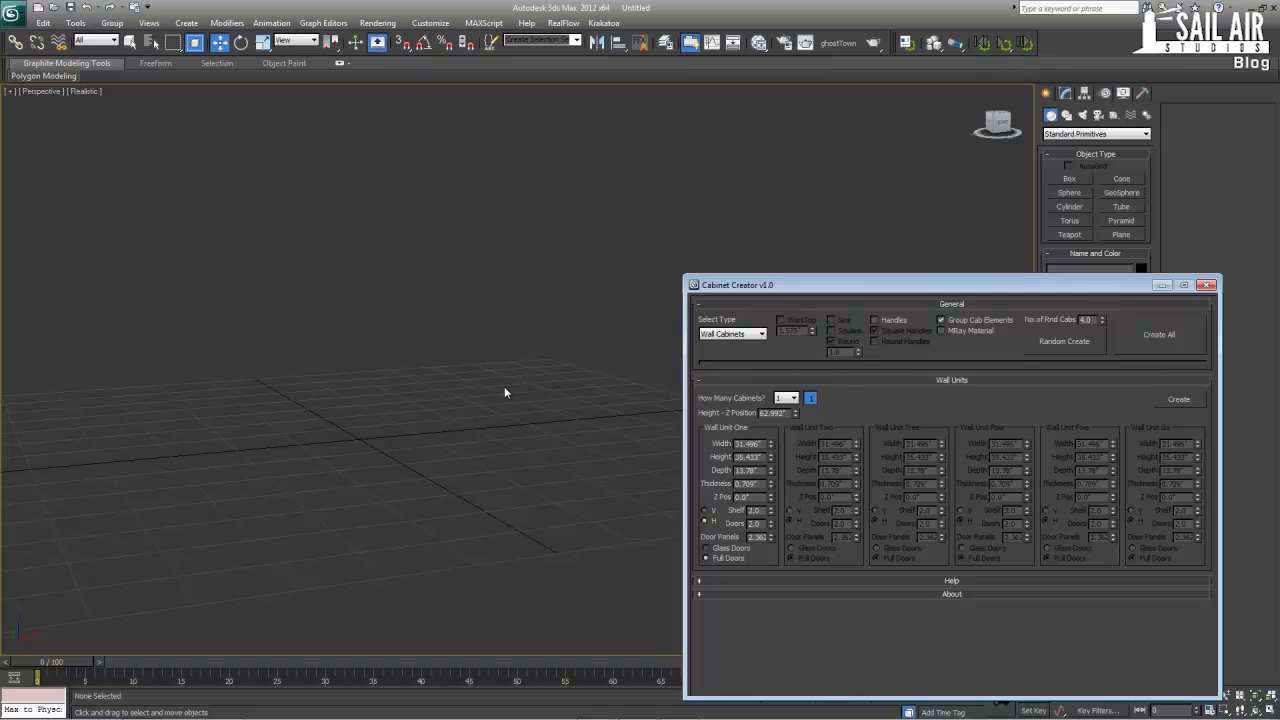
pyautogui.press('Up')
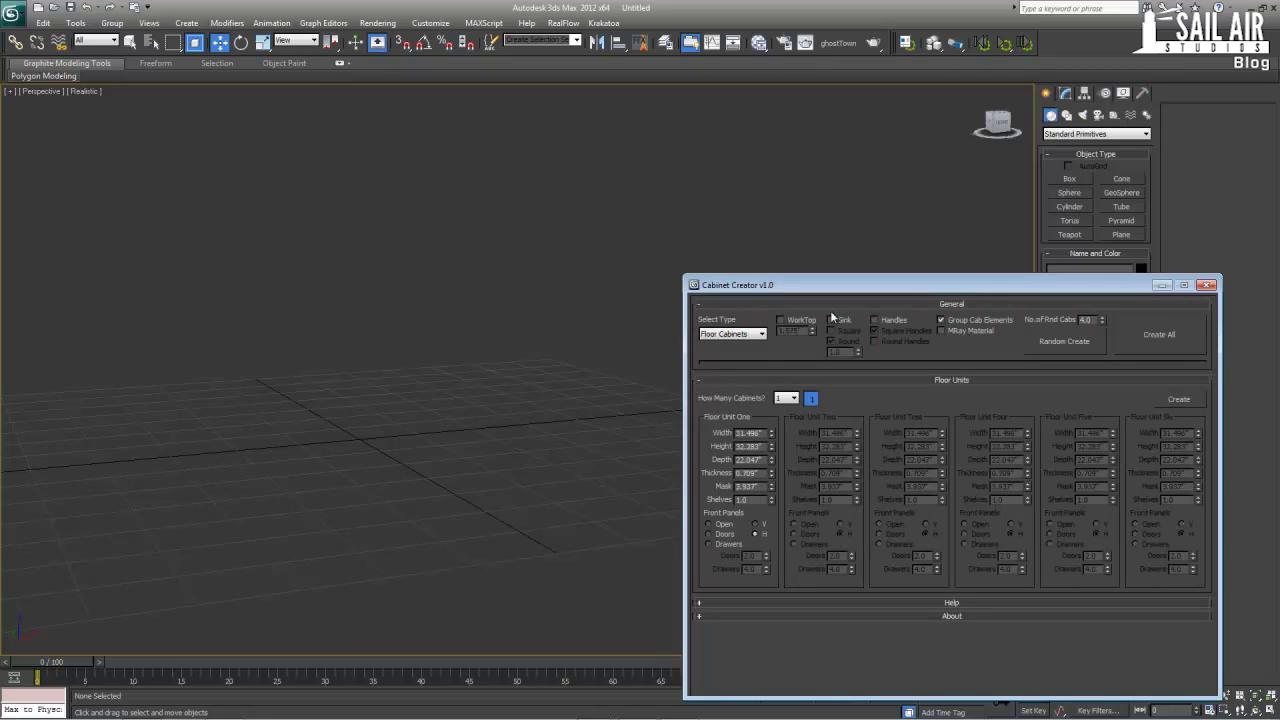
pyautogui.click(732, 333)
pyautogui.click(730, 348)
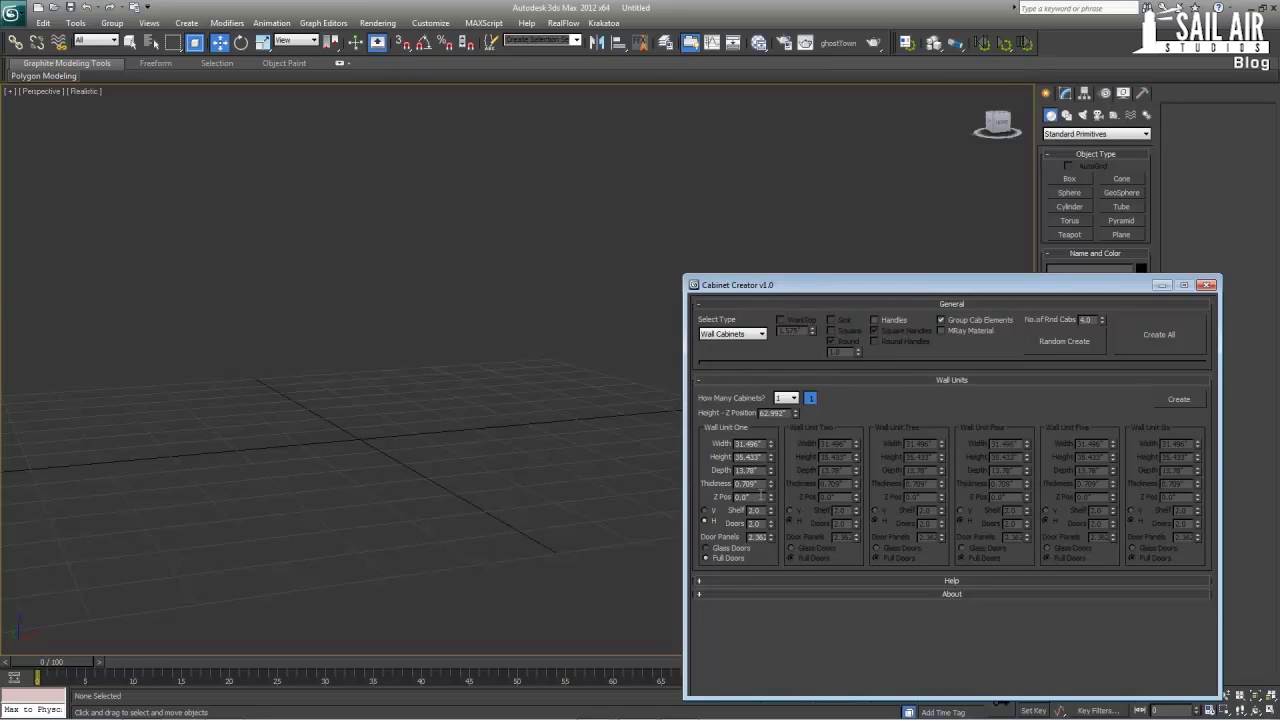
# - Create 2 wall cabinets with the Z Pos of Wall Unit One set to 10", and view them together
pyautogui.moveTo(772, 500); pyautogui.dragTo(769, 466)
pyautogui.click(786, 398)
pyautogui.click(784, 418)
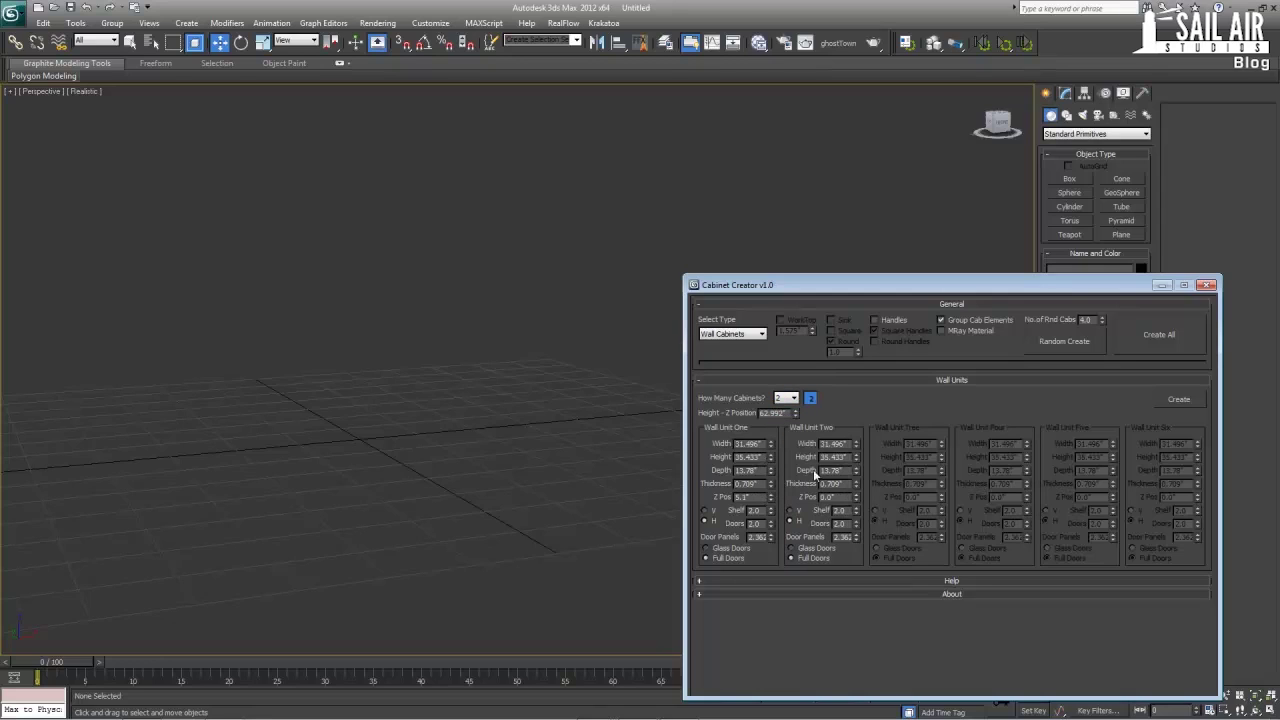
pyautogui.moveTo(770, 498); pyautogui.dragTo(769, 484)
pyautogui.doubleClick(753, 497)
pyautogui.write('10')
pyautogui.press('Return')
pyautogui.click(1179, 399)
pyautogui.scroll(3, 450, 415)
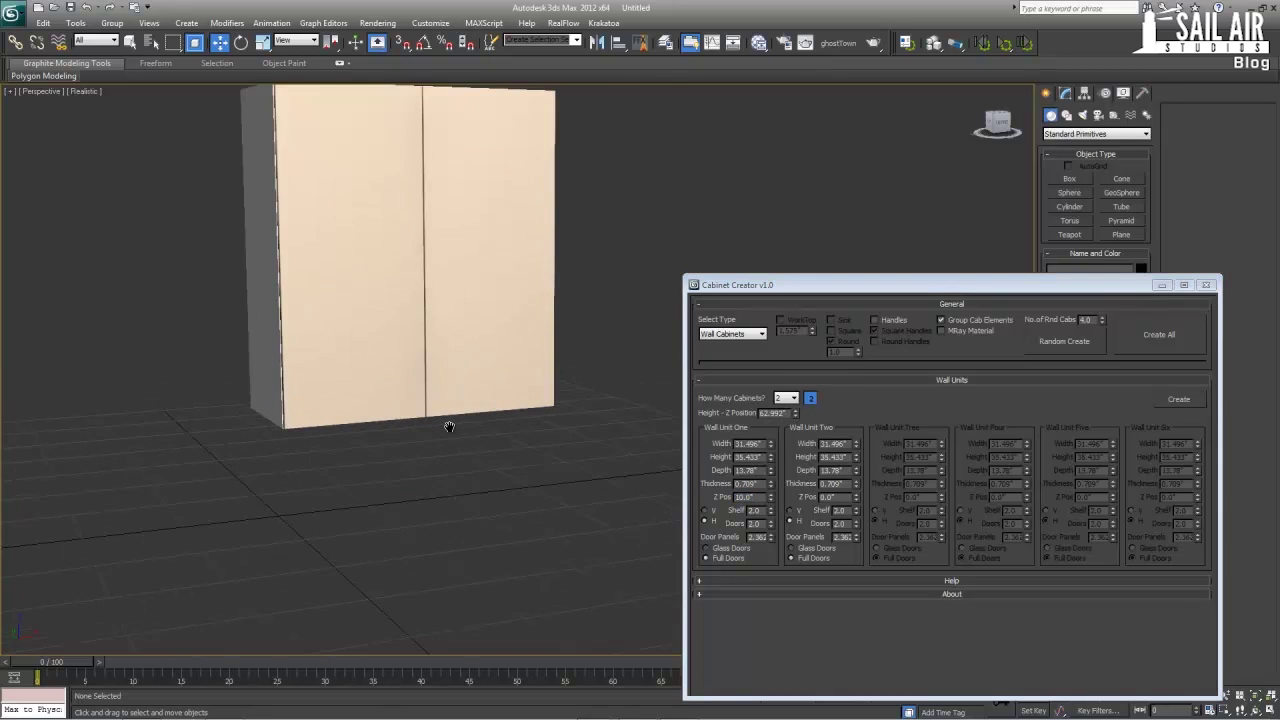
pyautogui.scroll(-5, 450, 427)
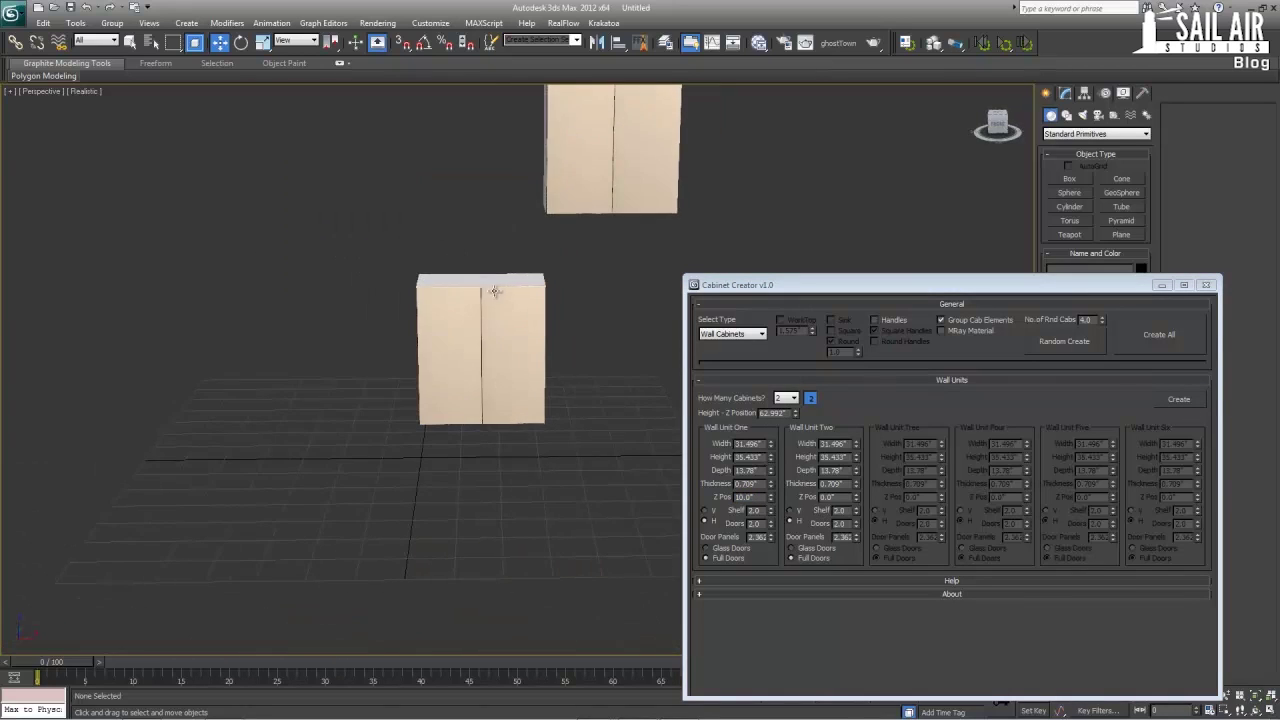
pyautogui.moveTo(529, 294); pyautogui.dragTo(427, 412, button='middle')
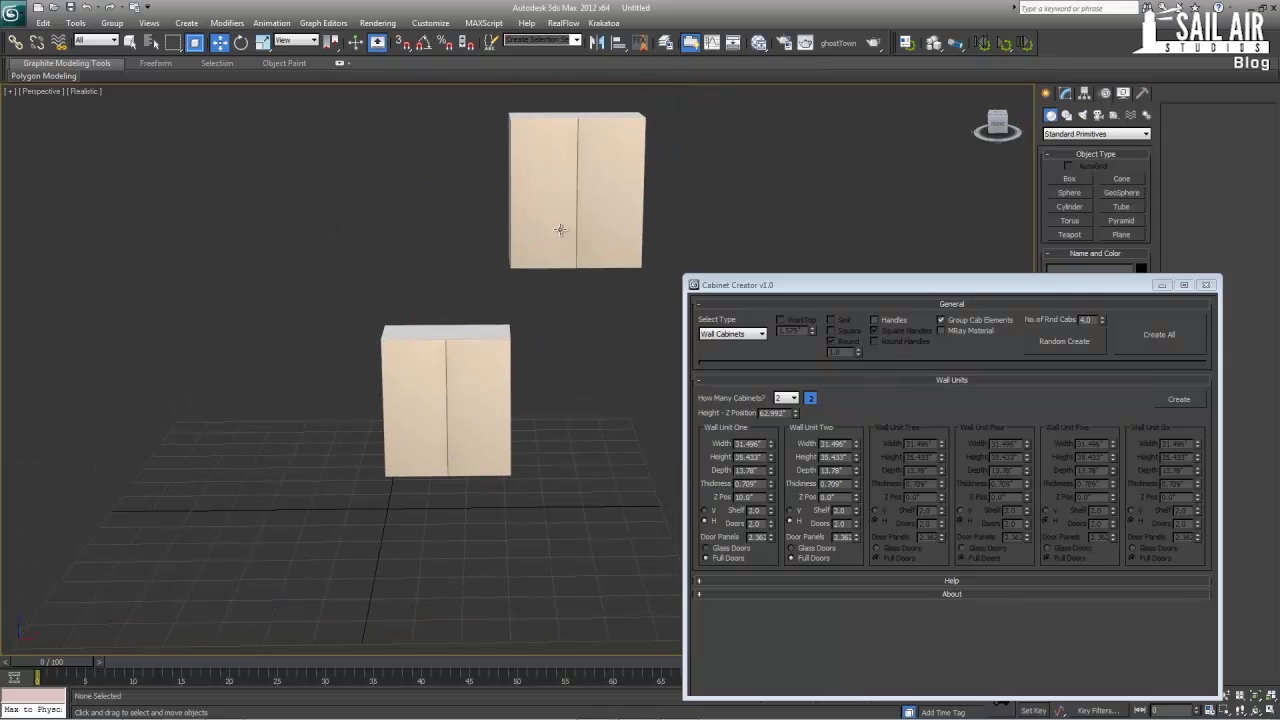
# - Reset the Z Pos of Wall Unit One to 0", move both wall cabinets aside and create a new pair
pyautogui.rightClick(771, 498)
pyautogui.moveTo(321, 103); pyautogui.dragTo(660, 430)
pyautogui.moveTo(552, 299); pyautogui.dragTo(150, 300)
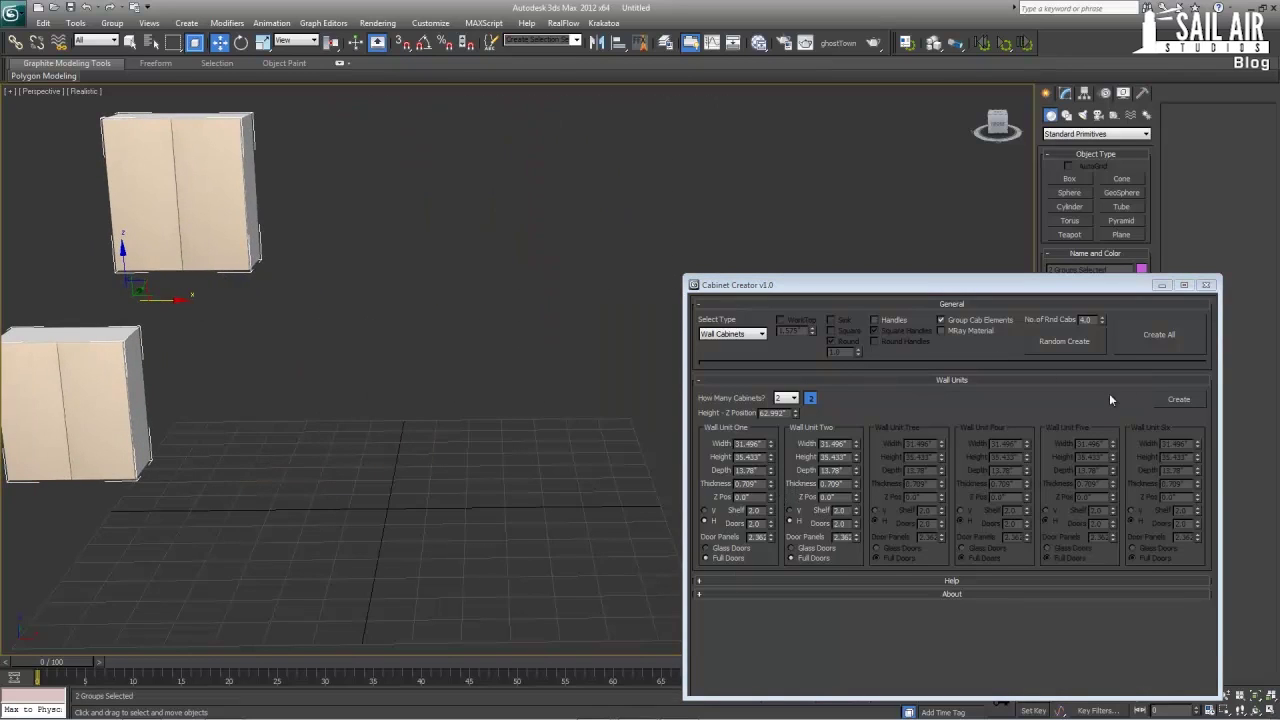
pyautogui.click(1179, 399)
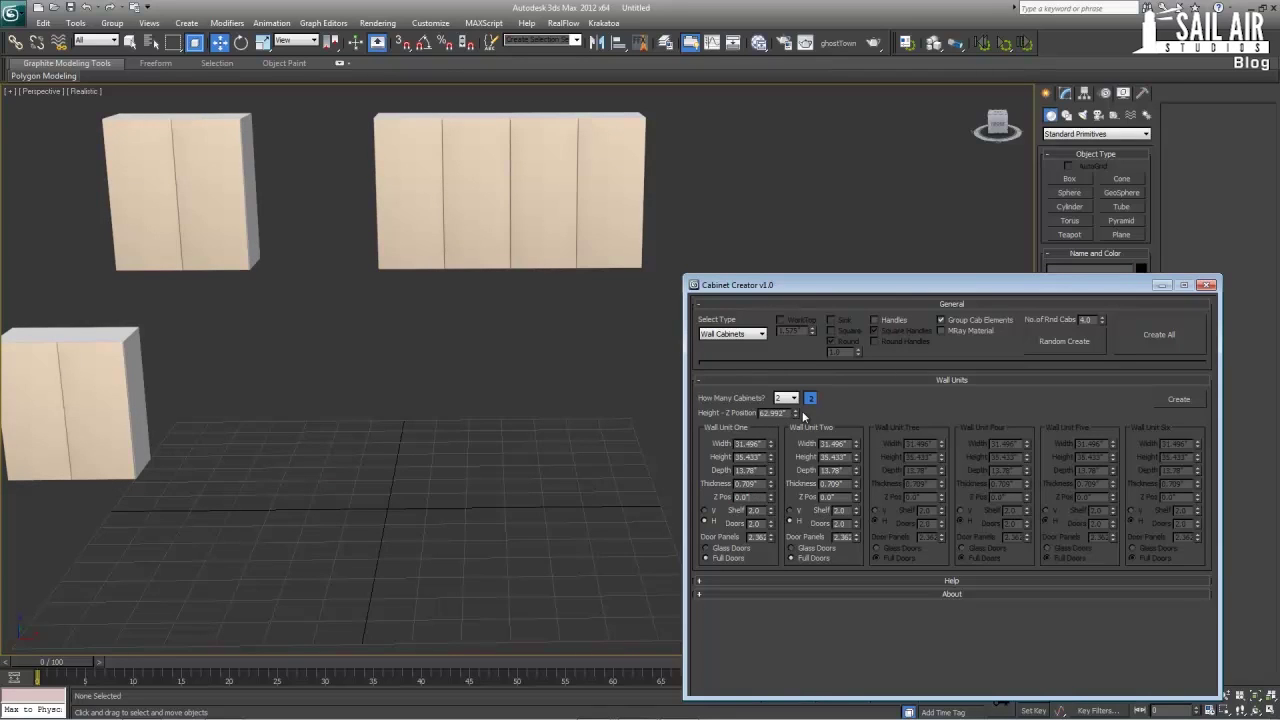
# - Set the Z Pos of Wall Unit One to 50" and the number of wall cabinets to 3
pyautogui.doubleClick(752, 497)
pyautogui.write('50')
pyautogui.press('Return')
pyautogui.click(786, 398)
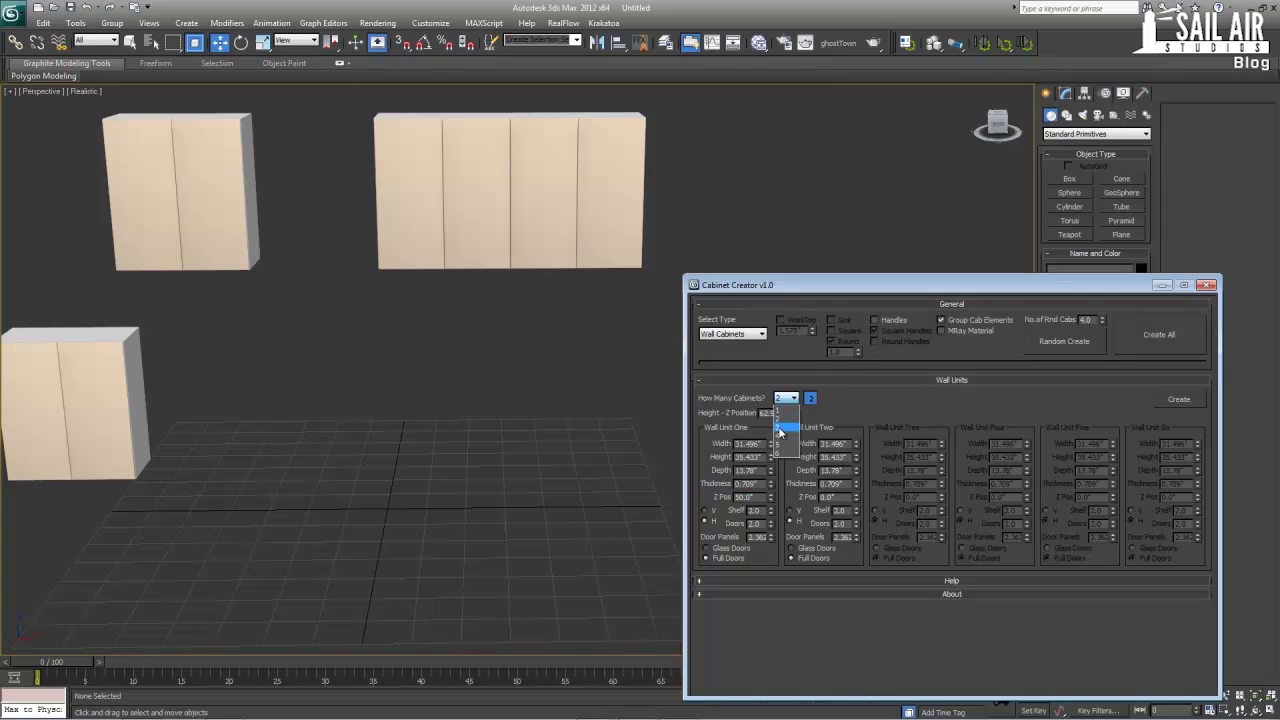
pyautogui.click(784, 428)
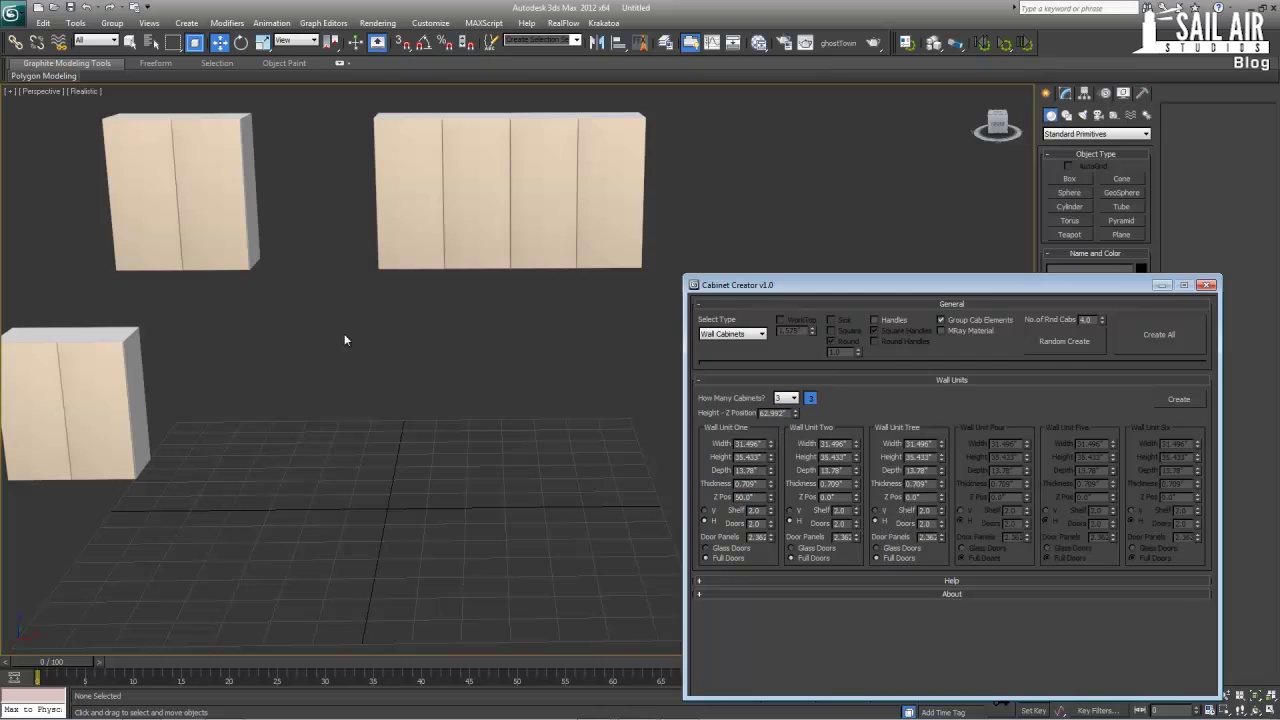
# - Delete all the existing wall cabinets and create the set of three with the lowered first unit
pyautogui.scroll(-2, 343, 340)
pyautogui.moveTo(156, 180); pyautogui.dragTo(610, 440)
pyautogui.press('Delete')
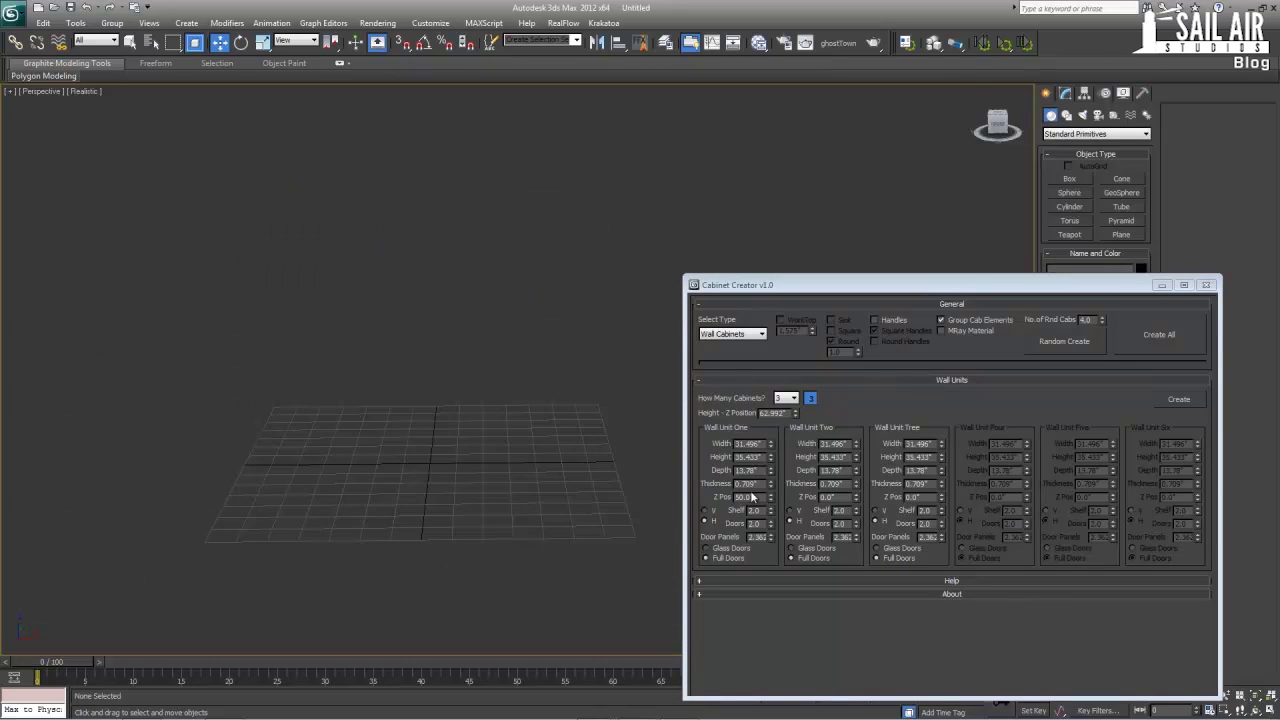
pyautogui.click(1176, 398)
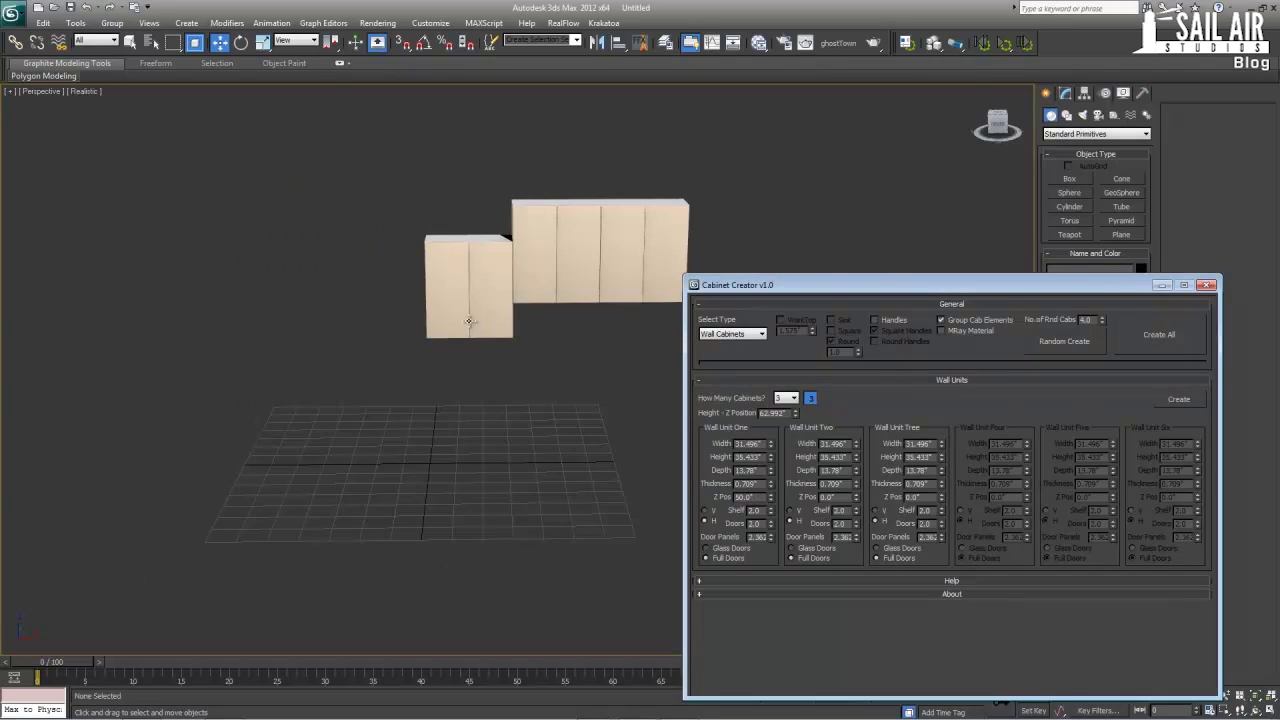
pyautogui.scroll(2, 446, 363)
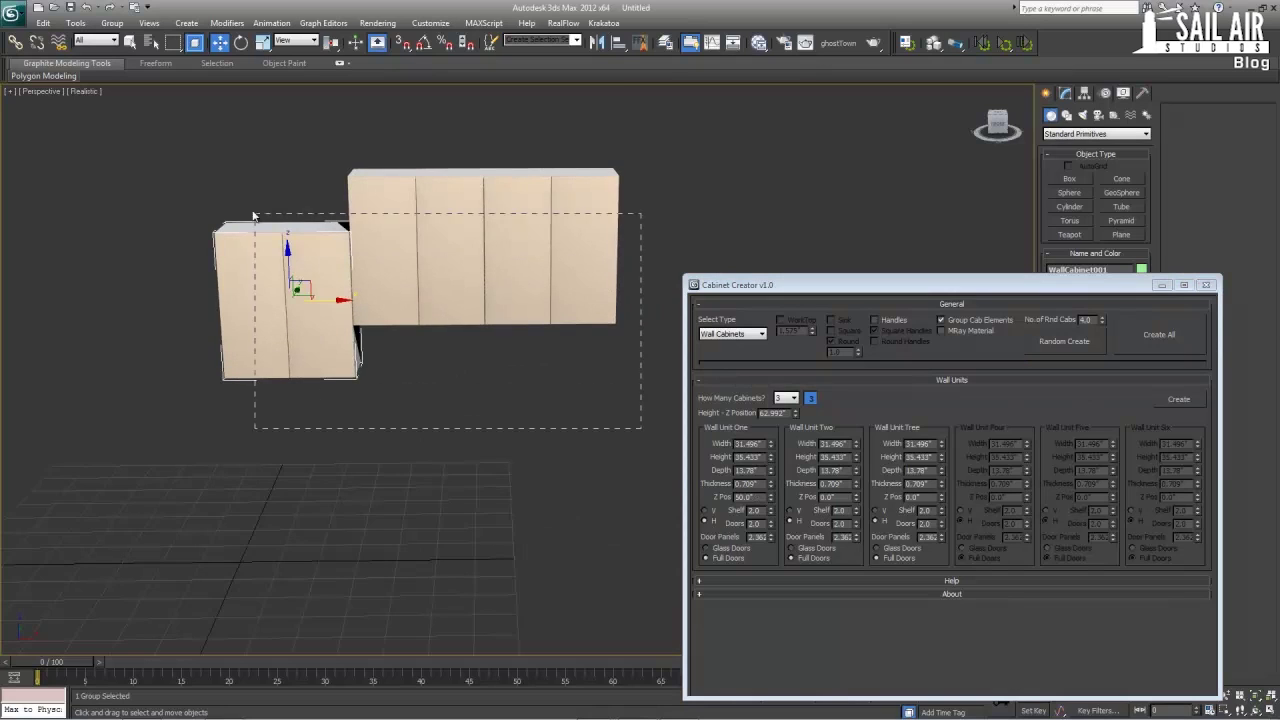
# - Replace the wall cabinets with a set of three whose Wall Unit One has 0 shelves and 0 doors
pyautogui.press('Delete')
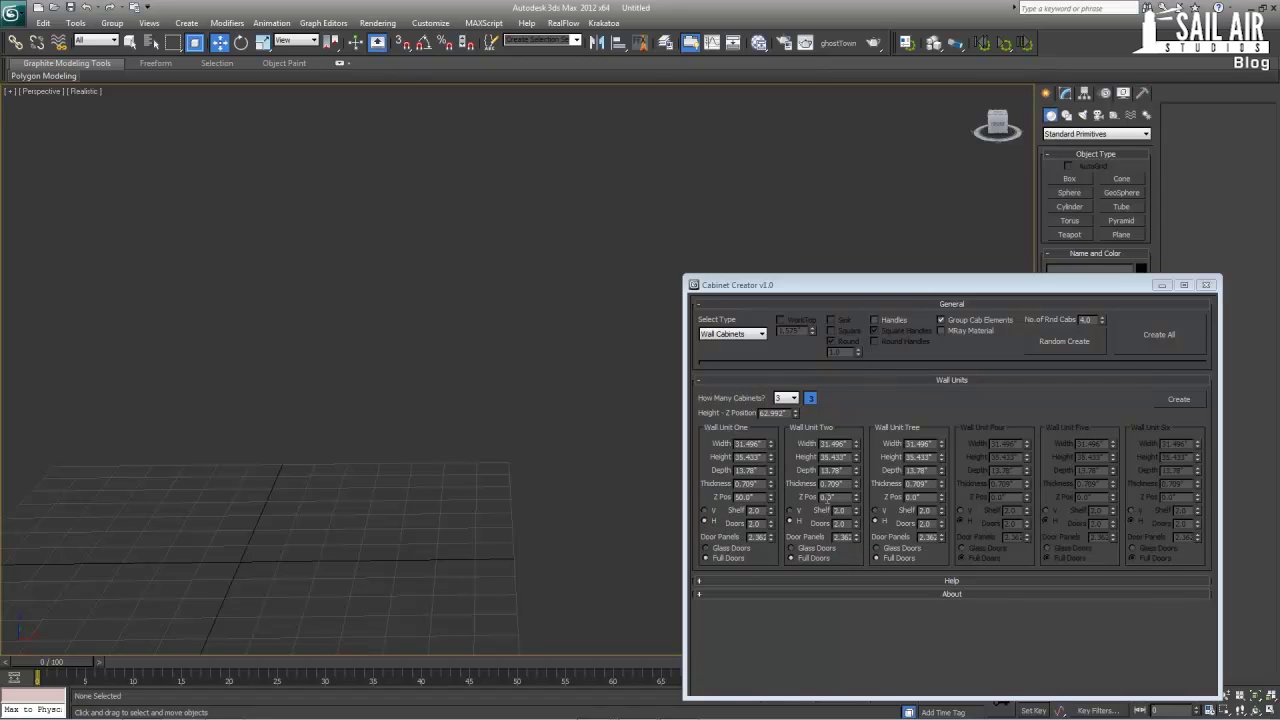
pyautogui.click(770, 507)
pyautogui.click(770, 507)
pyautogui.click(770, 507)
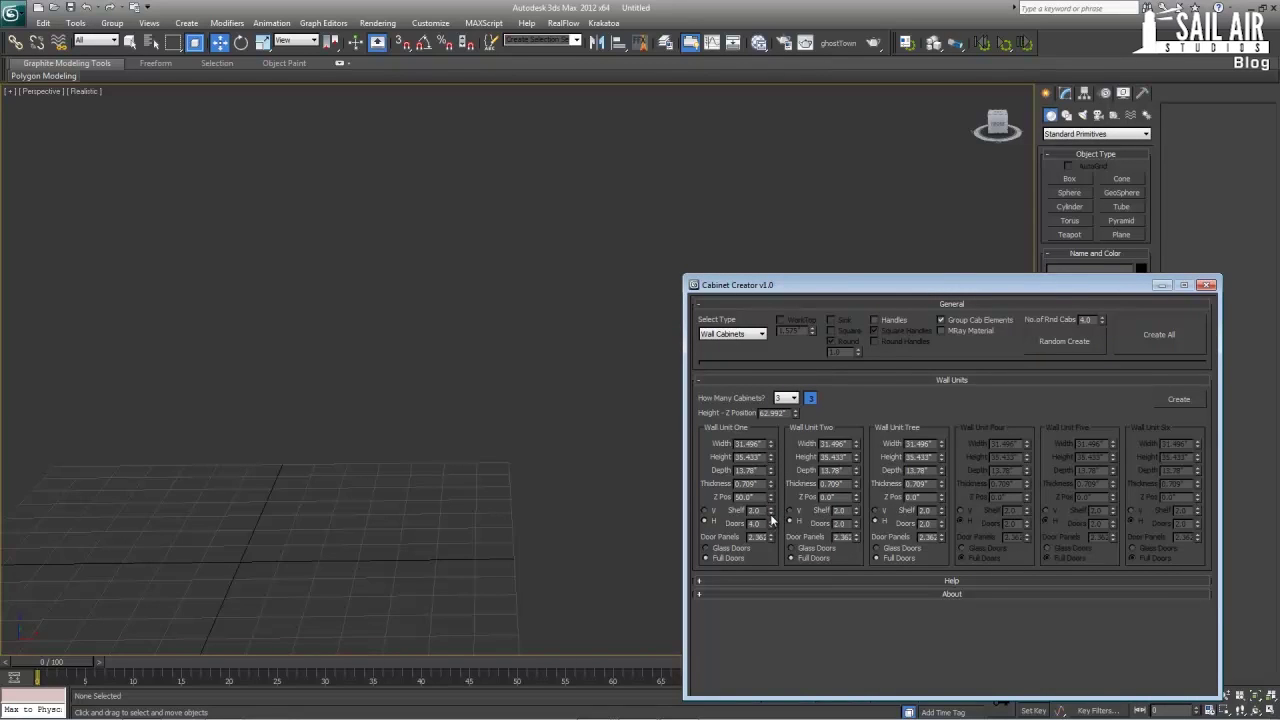
pyautogui.click(771, 526)
pyautogui.click(1170, 404)
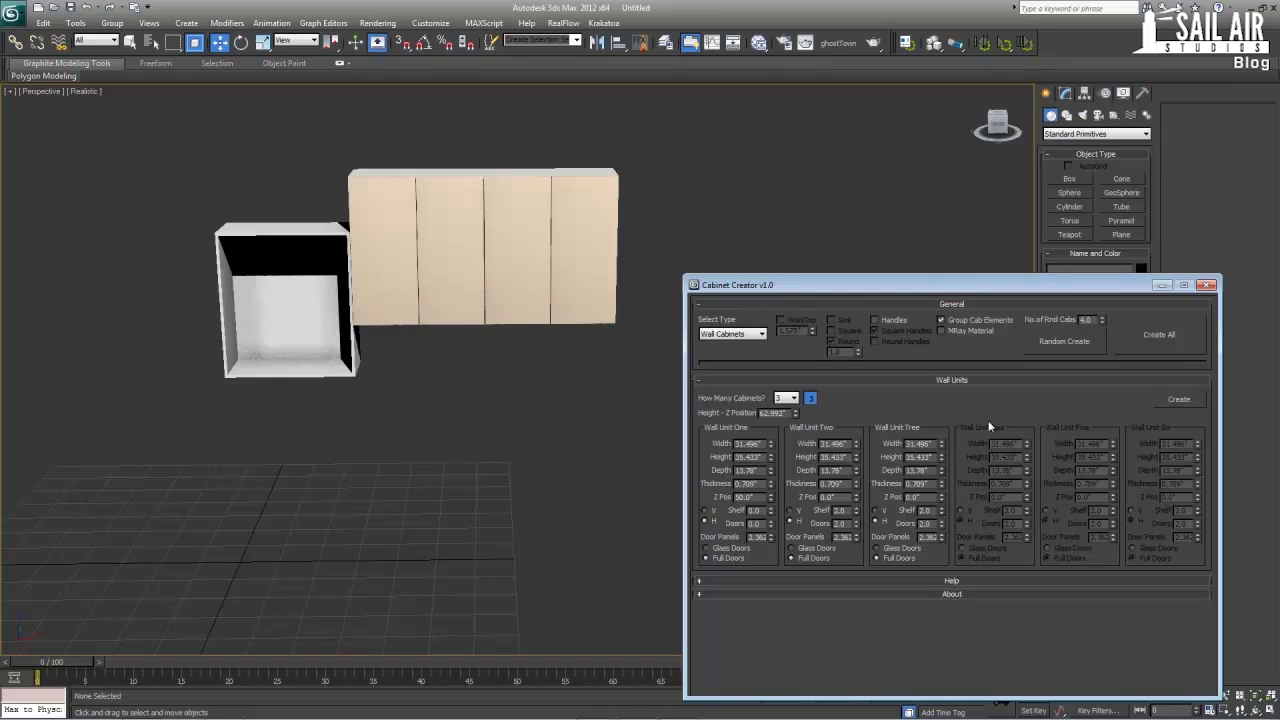
pyautogui.click(375, 287)
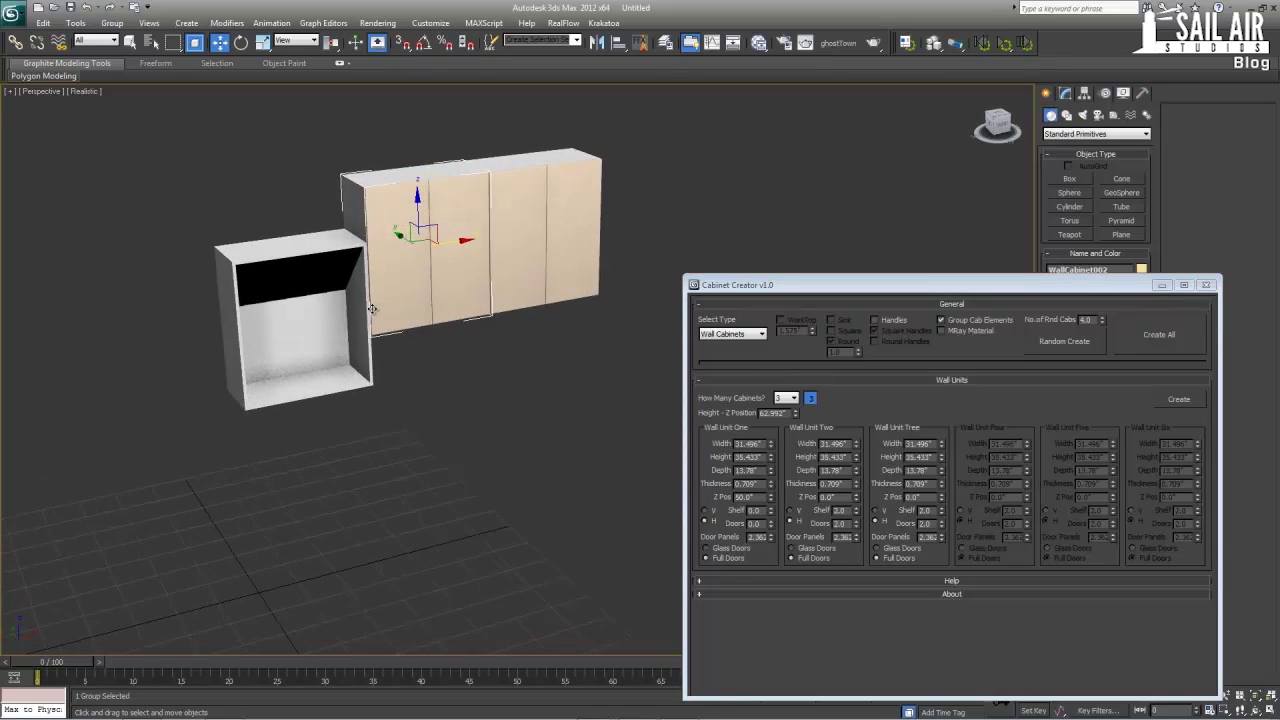
pyautogui.scroll(3, 380, 310)
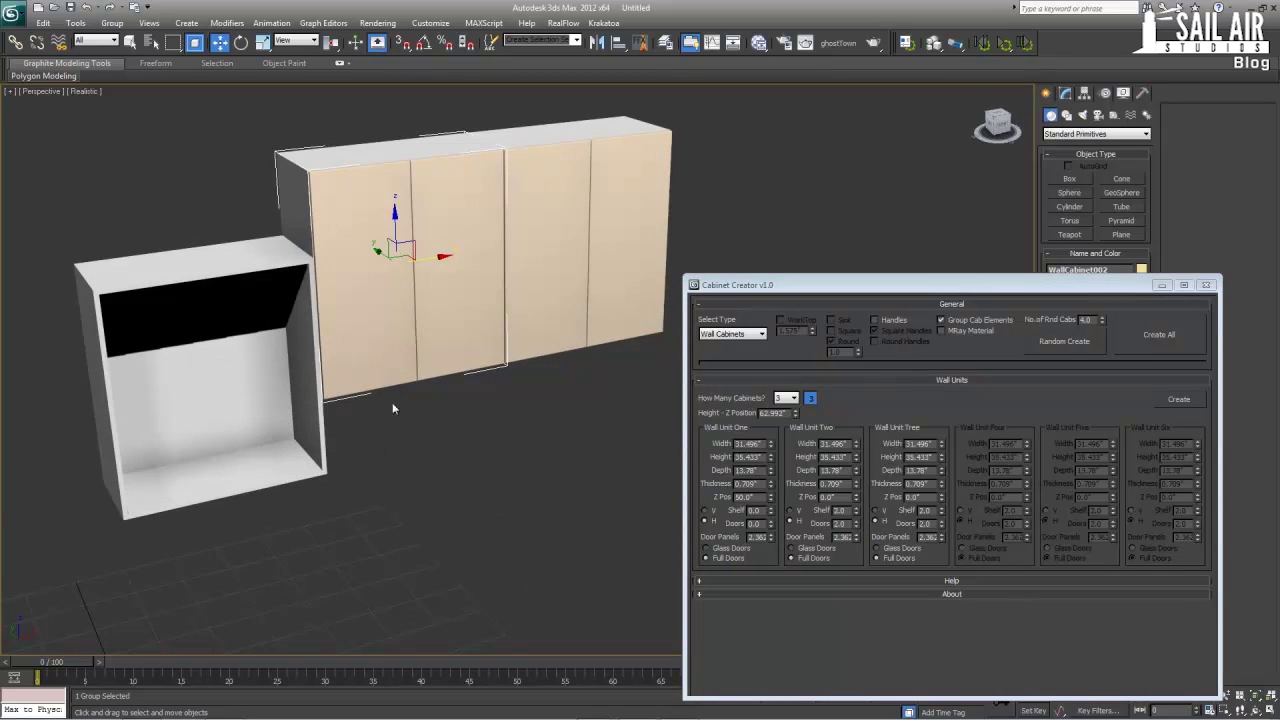
# - Replace the three wall cabinets with a single wall cabinet that has 1 full door
pyautogui.moveTo(60, 126); pyautogui.dragTo(923, 640)
pyautogui.press('Delete')
pyautogui.click(789, 399)
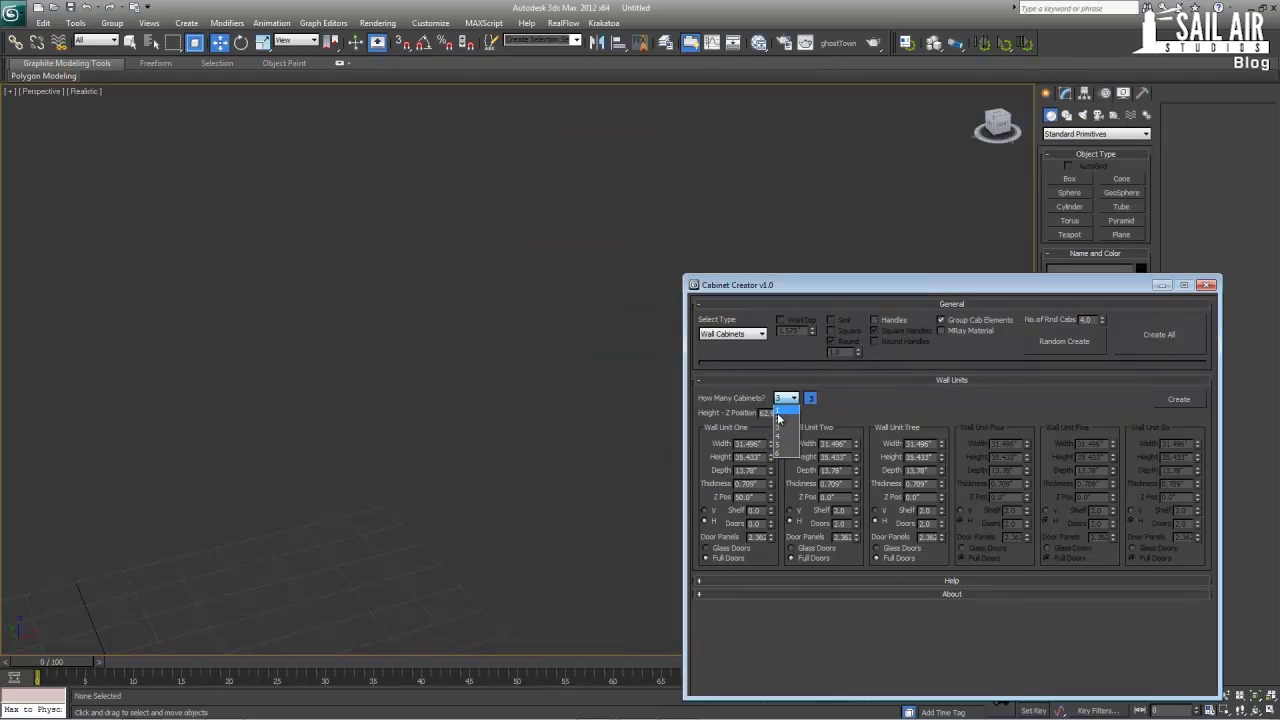
pyautogui.click(782, 411)
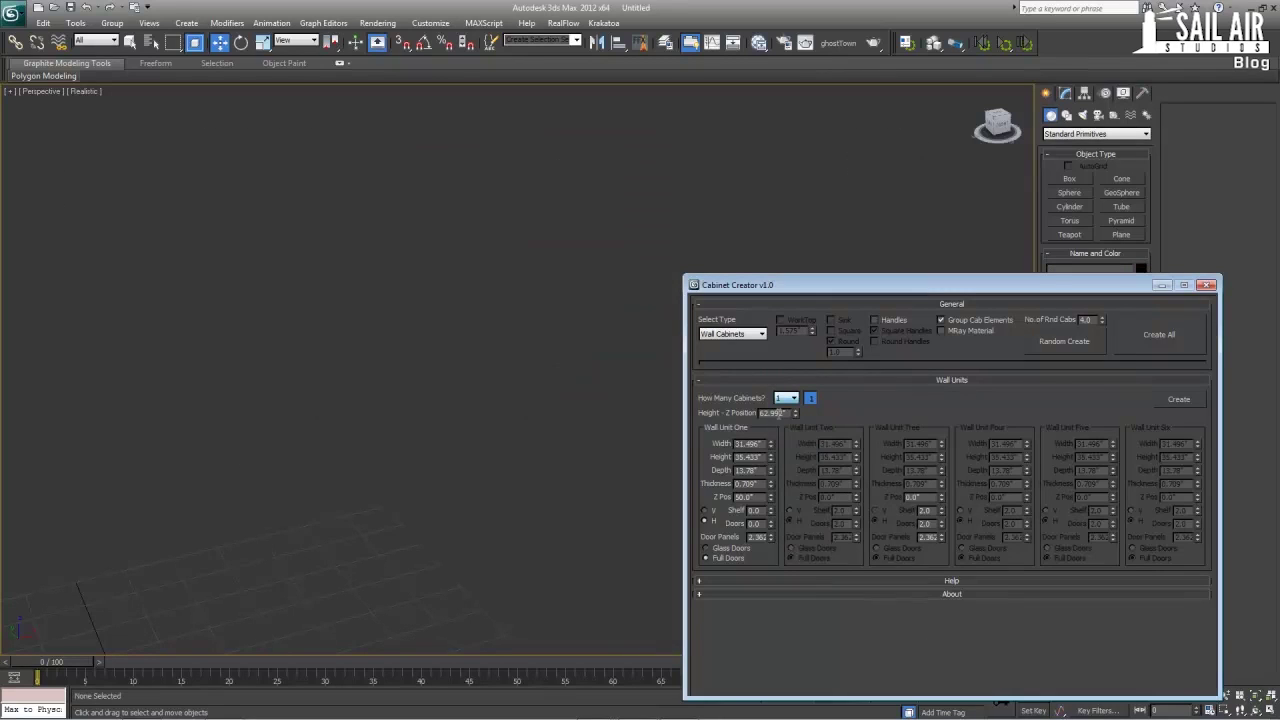
pyautogui.click(770, 521)
pyautogui.click(1179, 399)
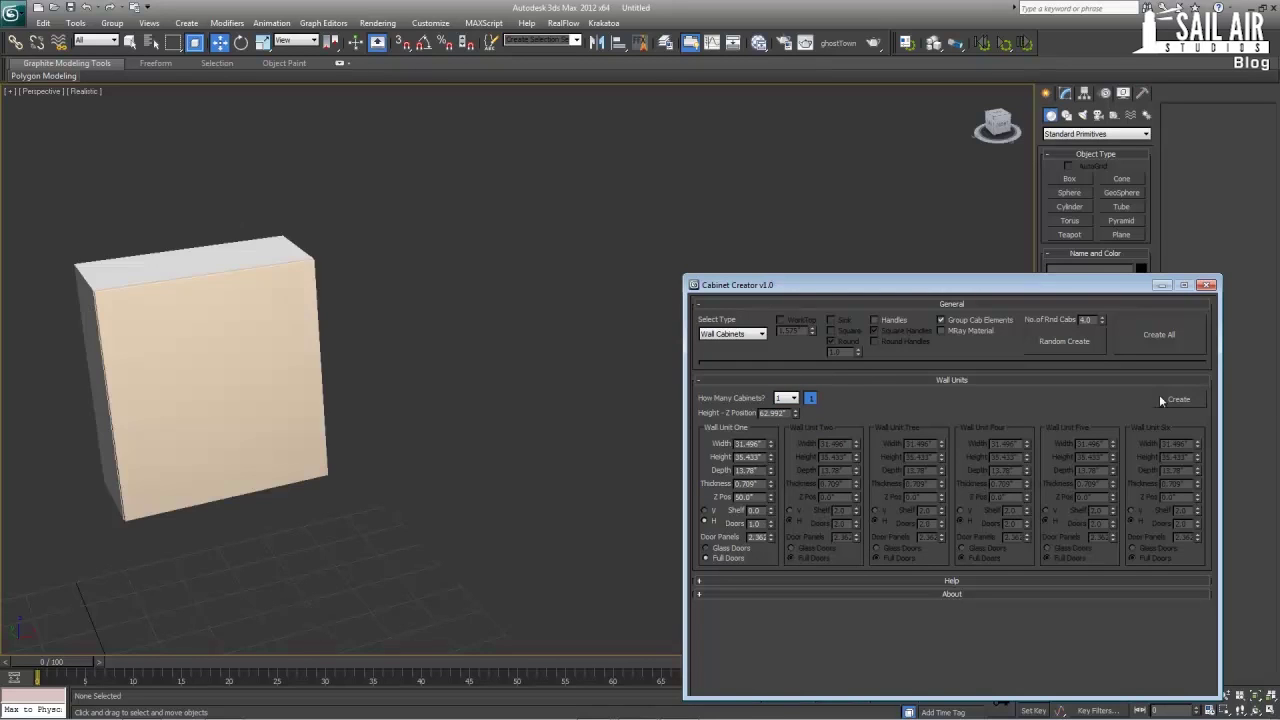
pyautogui.moveTo(229, 426); pyautogui.dragTo(320, 352, button='middle')
pyautogui.scroll(3, 320, 352)
pyautogui.keyDown('alt'); pyautogui.moveTo(166, 371); pyautogui.dragTo(231, 369, button='middle'); pyautogui.keyUp('alt')
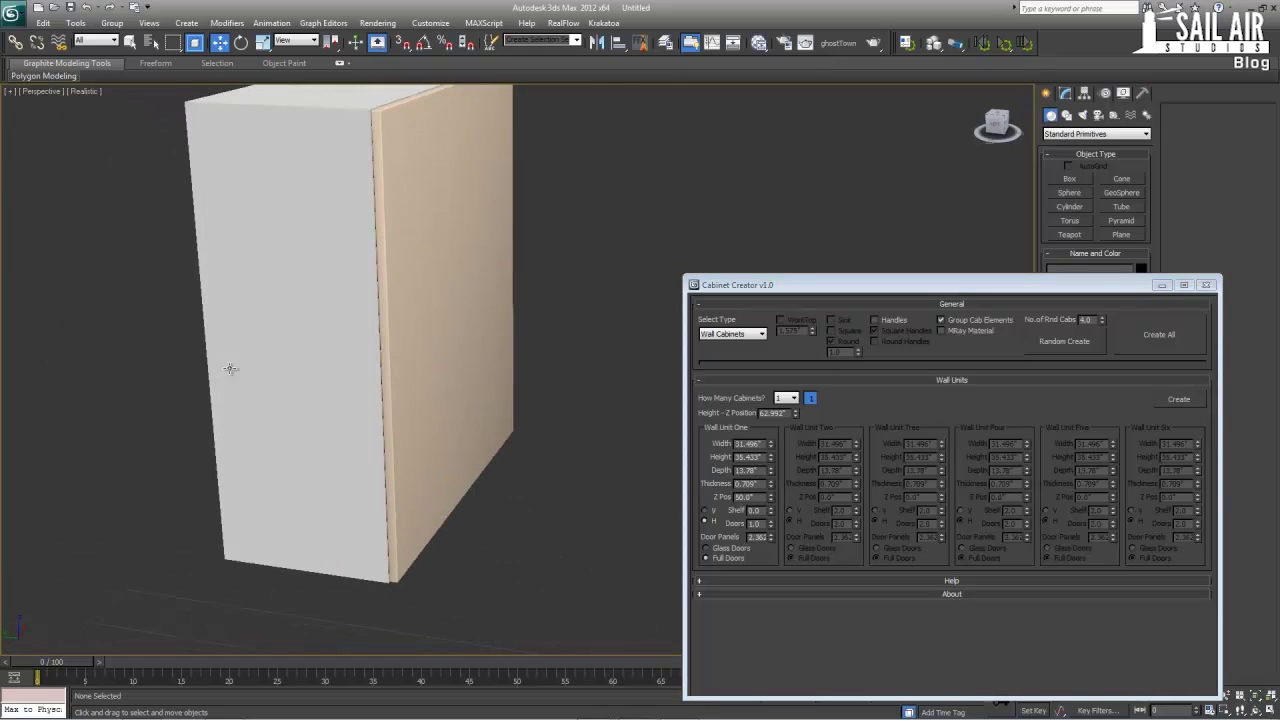
# - Move the one-door wall cabinet aside to free the creation spot
pyautogui.click(418, 365)
pyautogui.press('z')
pyautogui.keyDown('alt'); pyautogui.moveTo(456, 415); pyautogui.dragTo(332, 505, button='middle'); pyautogui.keyUp('alt')
pyautogui.scroll(-2, 376, 431)
pyautogui.moveTo(203, 129); pyautogui.dragTo(503, 402)
pyautogui.moveTo(496, 348); pyautogui.dragTo(190, 355)
pyautogui.click(429, 371)
# - Create a wall cabinet with the Glass Doors option and view it at an angle
pyautogui.click(725, 550)
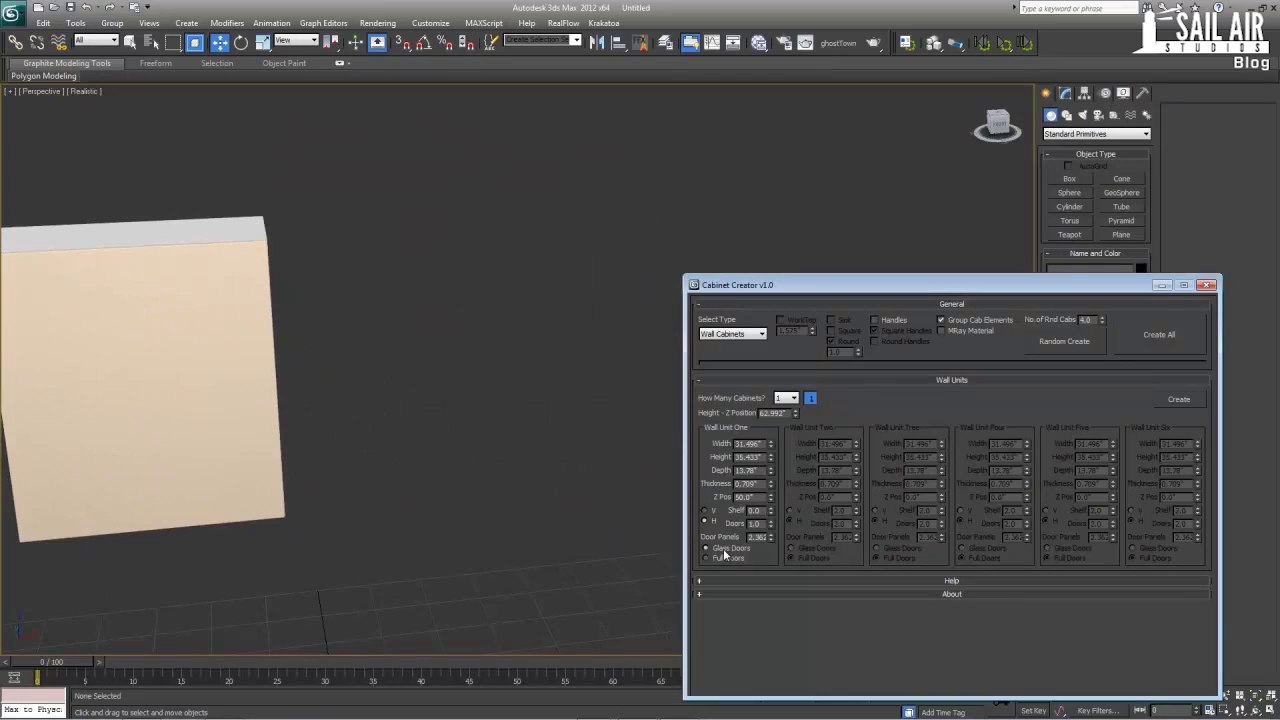
pyautogui.click(1179, 399)
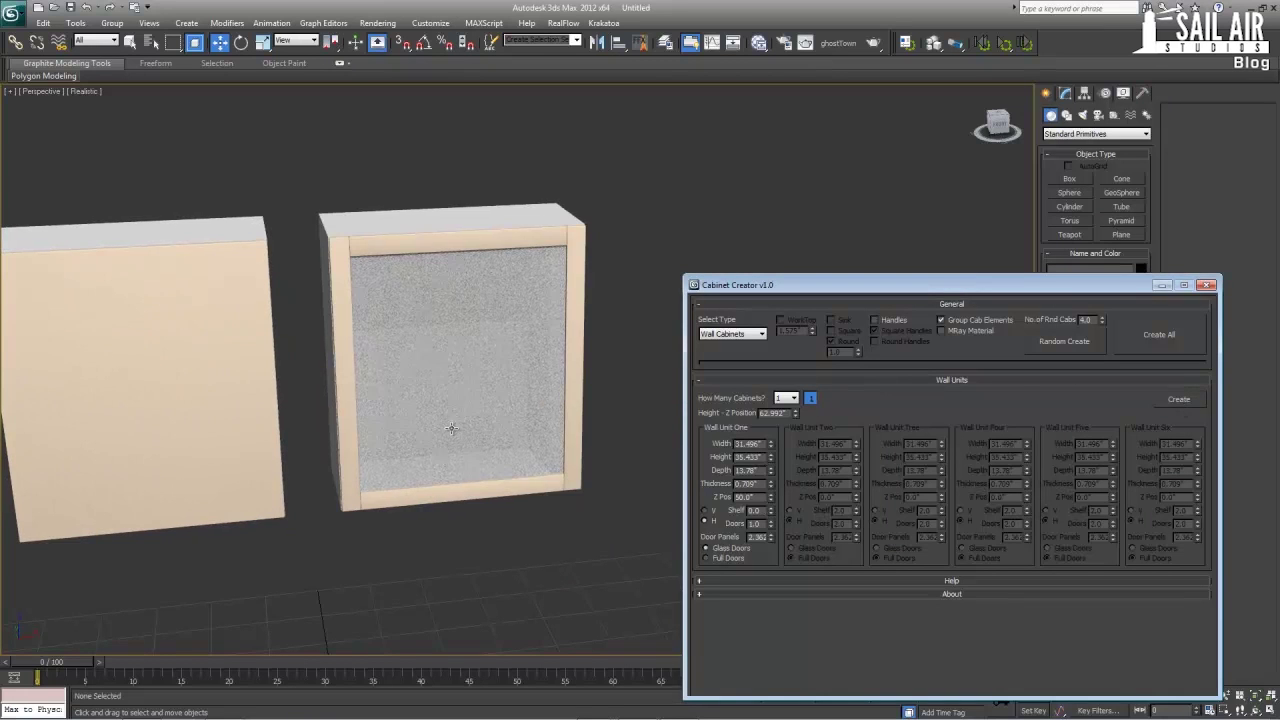
pyautogui.keyDown('alt'); pyautogui.moveTo(383, 451); pyautogui.dragTo(350, 272, button='middle'); pyautogui.keyUp('alt')
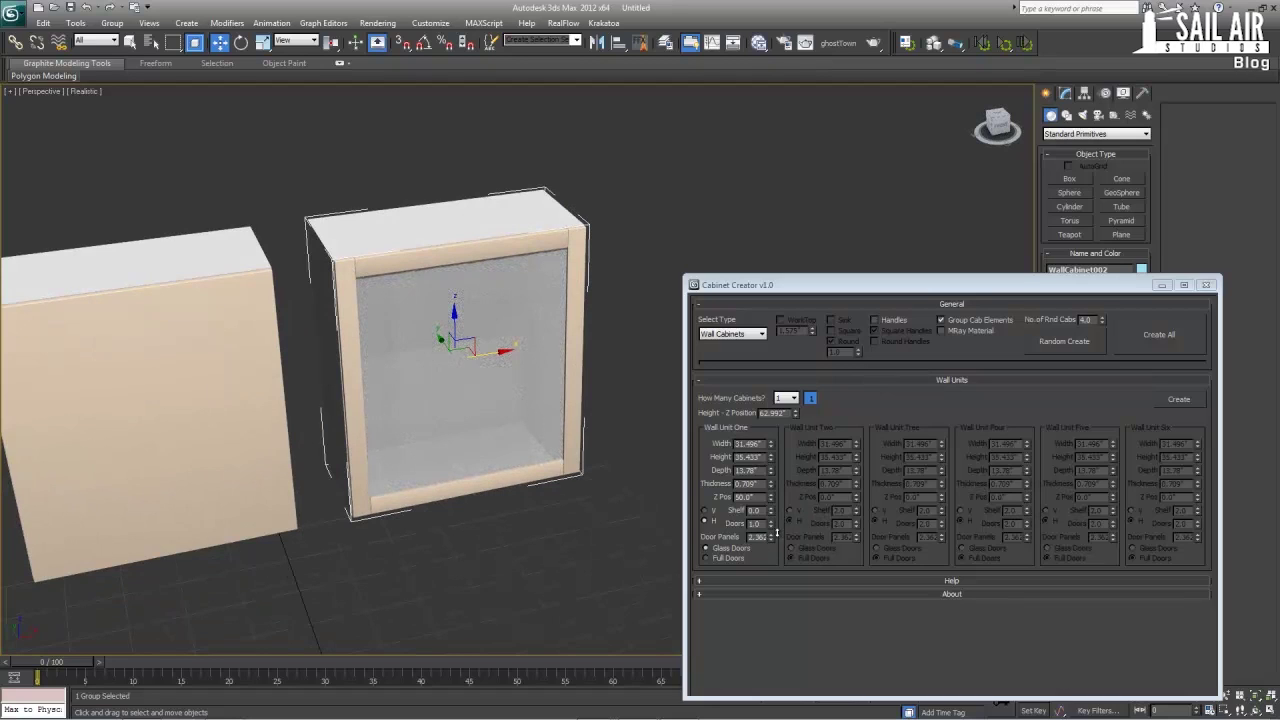
# - Move the glass-door cabinet aside and create another one with Door Panels set to 5"
pyautogui.moveTo(771, 534); pyautogui.dragTo(764, 499)
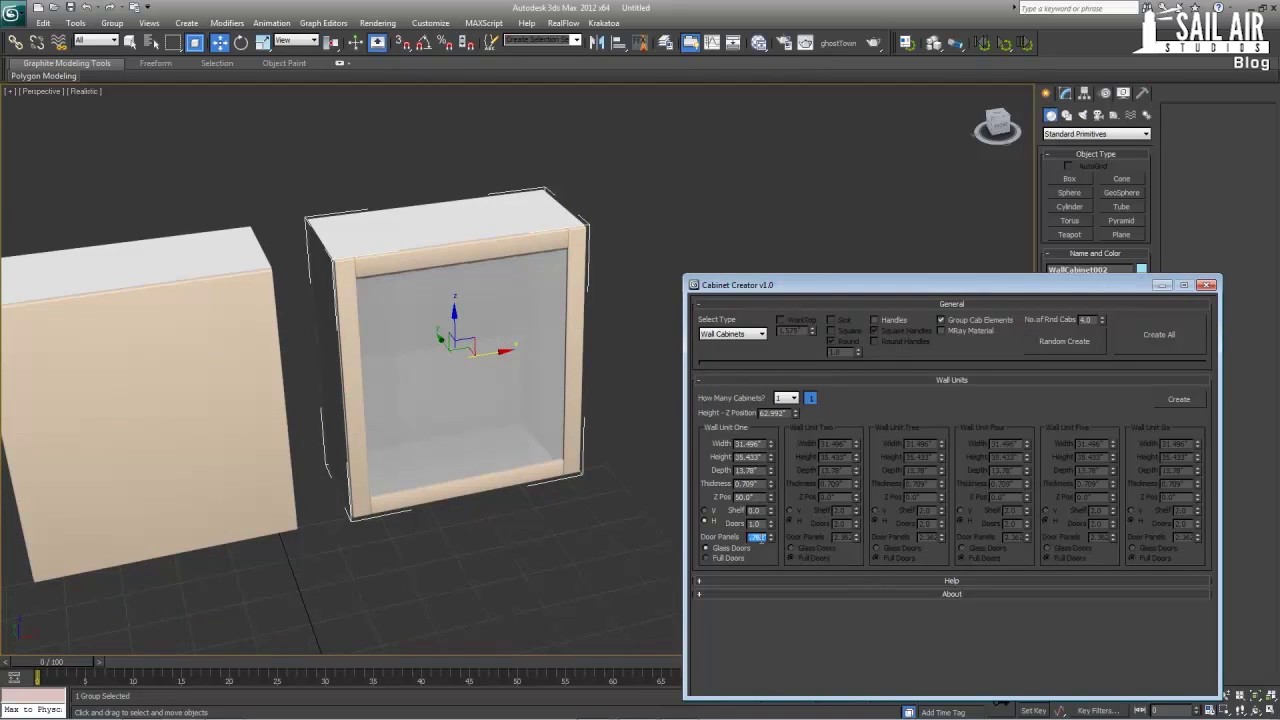
pyautogui.doubleClick(757, 537)
pyautogui.write('5.0')
pyautogui.press('Return')
pyautogui.moveTo(476, 369); pyautogui.dragTo(901, 272)
pyautogui.click(1178, 400)
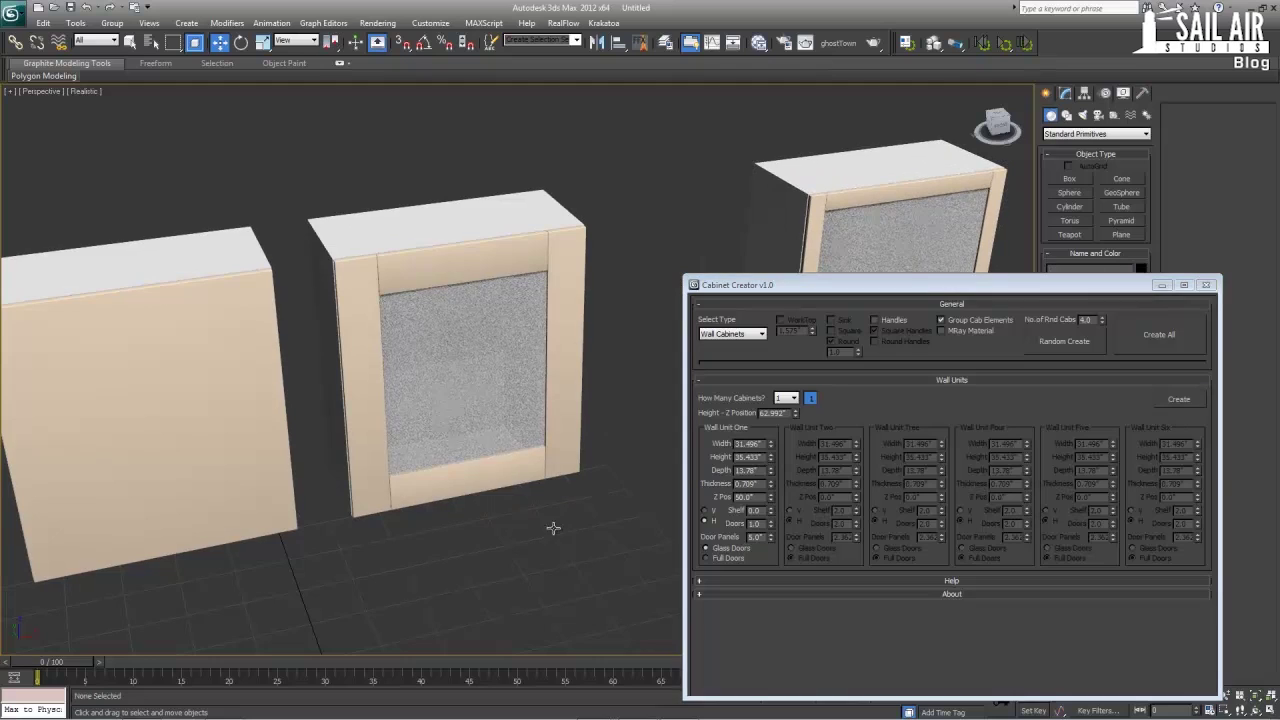
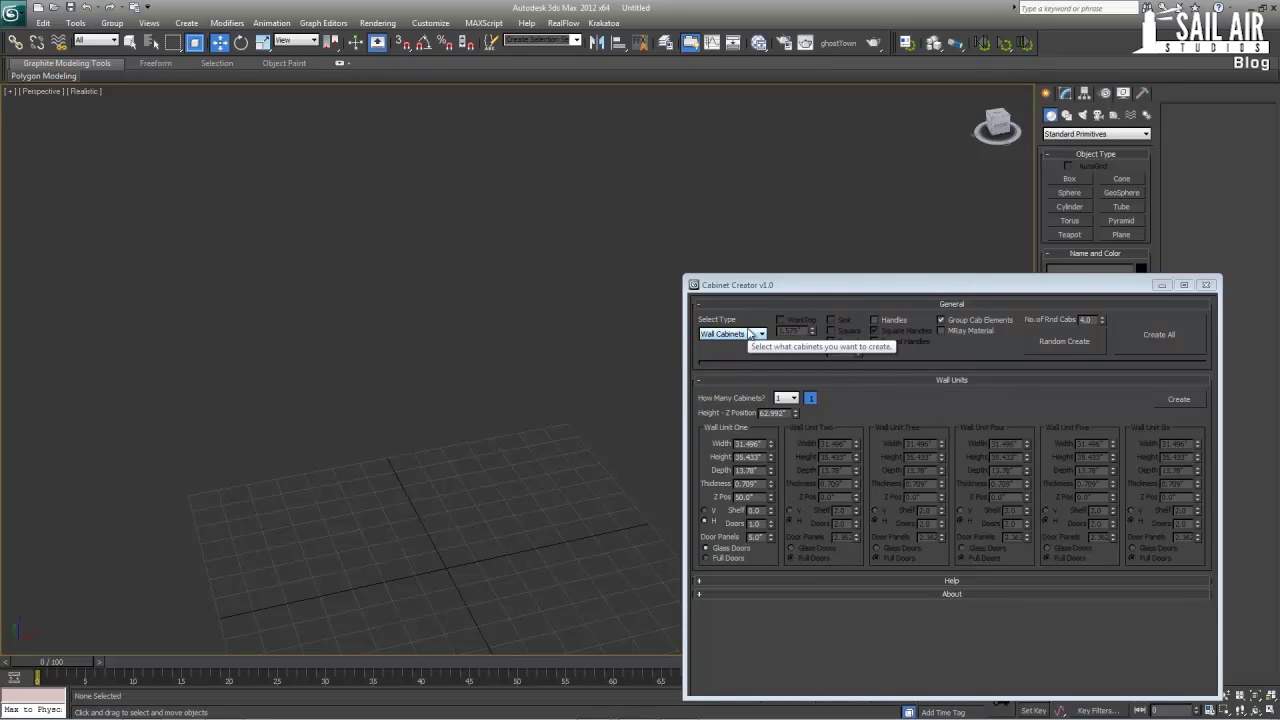
# - Switch the cabinet type to Floor Cabinets and set up 3 cabinets with round handles
pyautogui.click(750, 334)
pyautogui.click(750, 334)
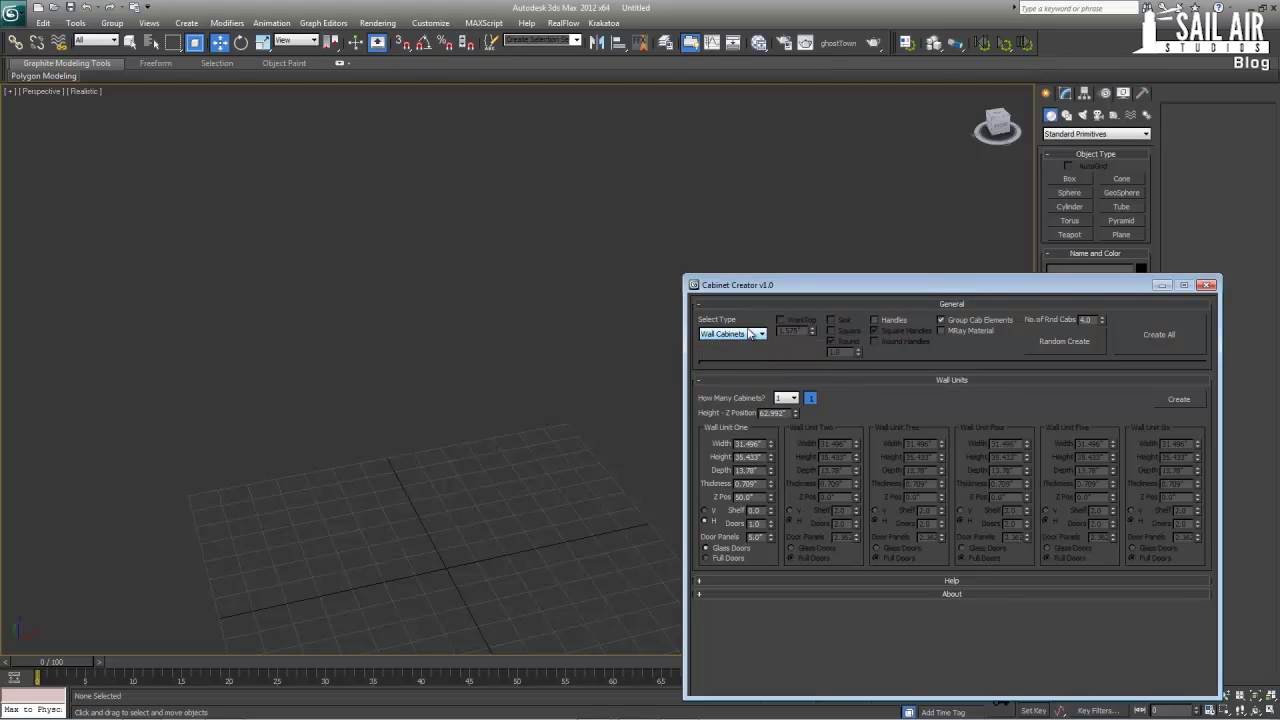
pyautogui.click(750, 334)
pyautogui.click(747, 346)
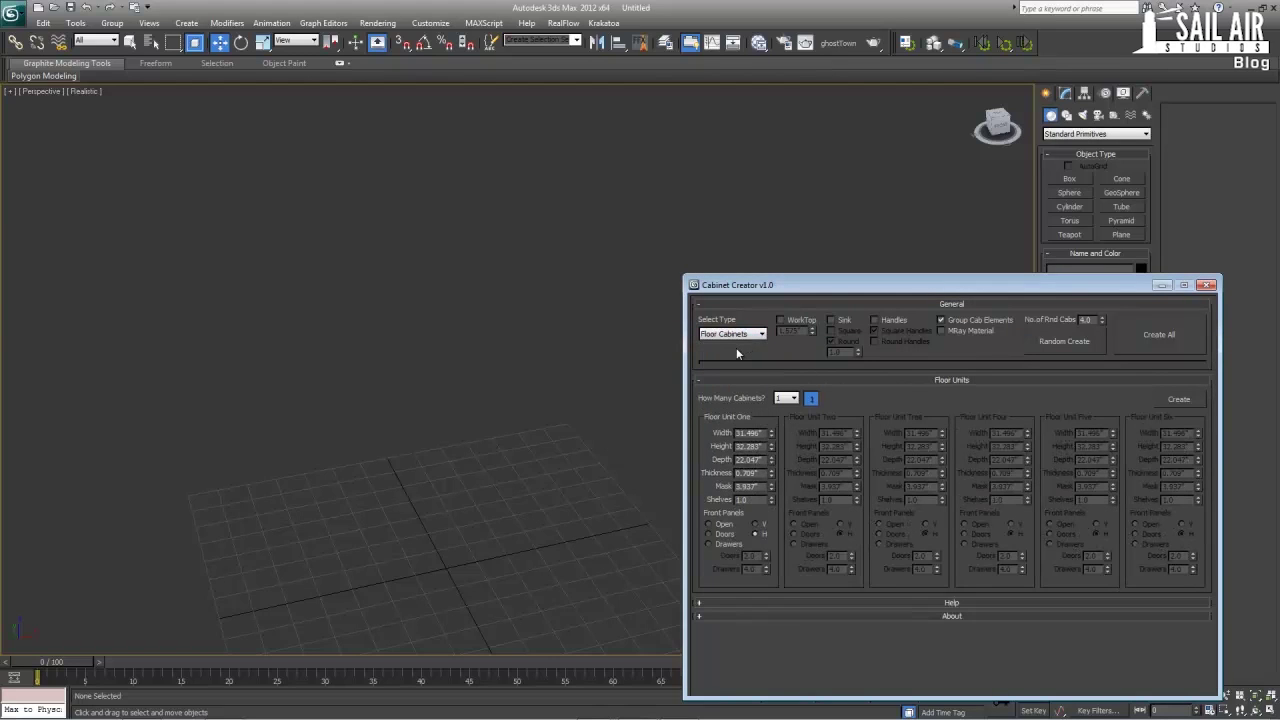
pyautogui.click(783, 400)
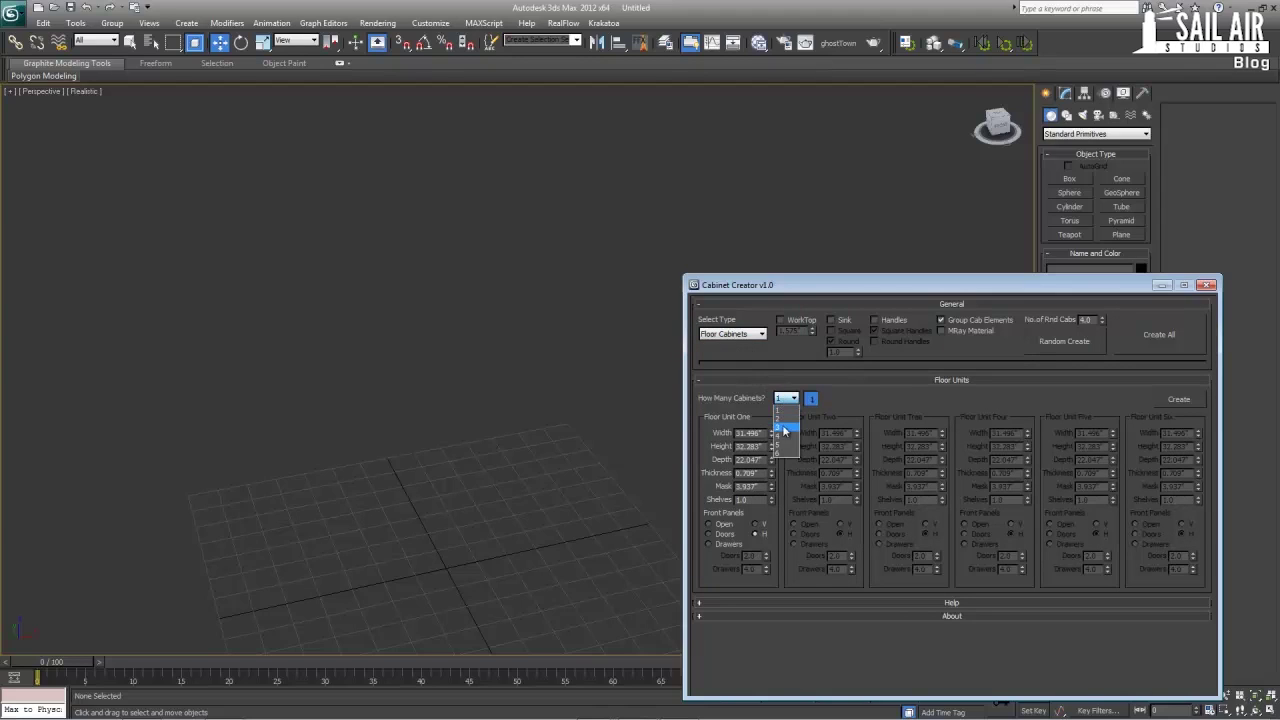
pyautogui.click(778, 427)
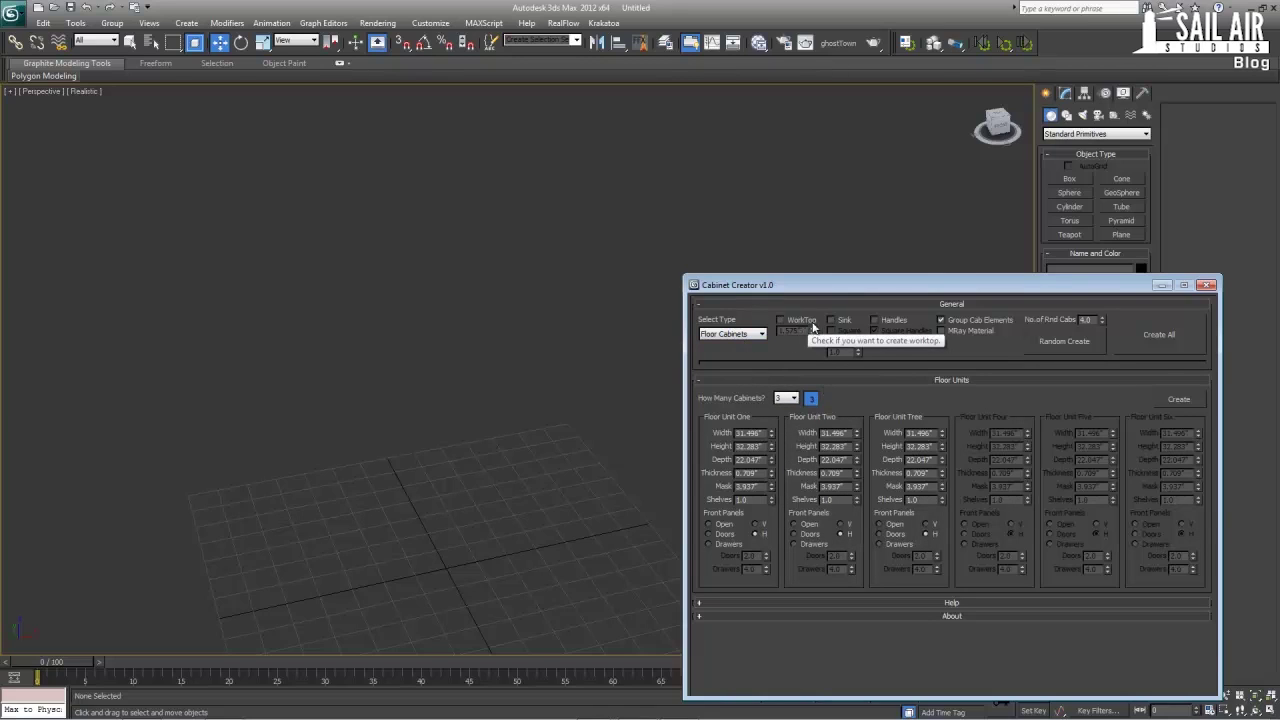
pyautogui.click(902, 322)
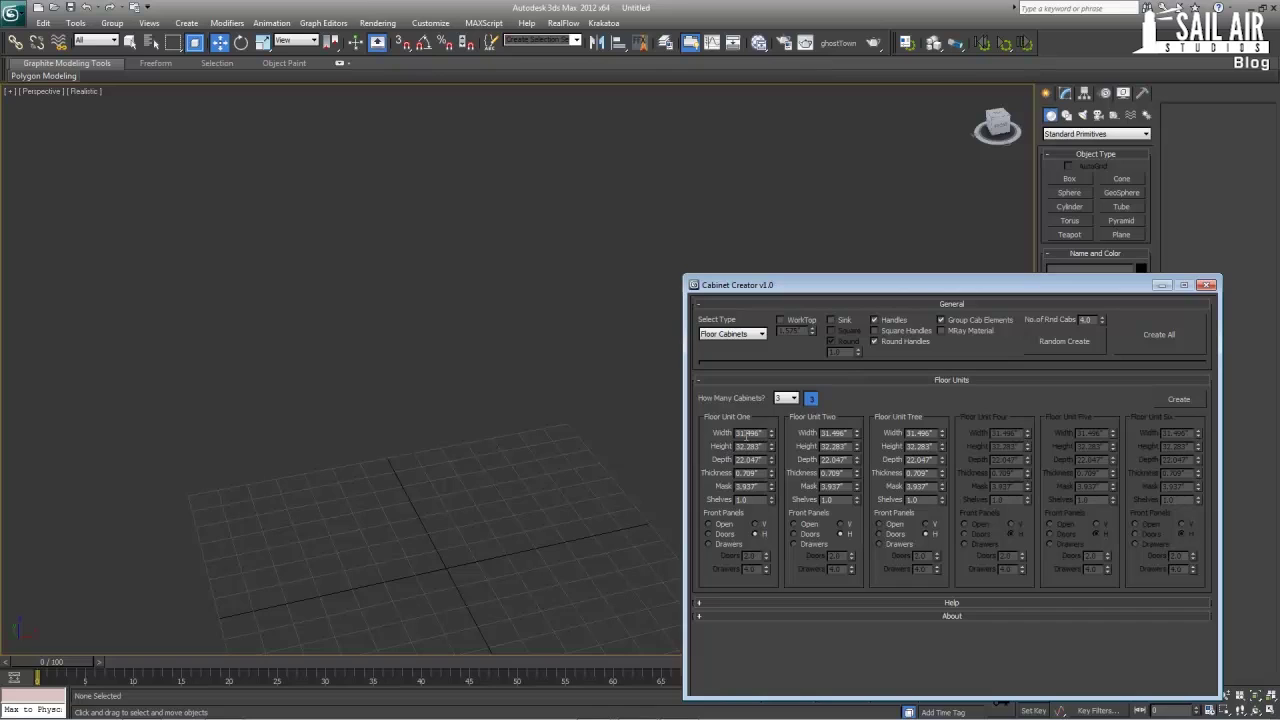
# - Set Floor Unit One to 16" width, 24" height and 2" mask, with drawers as its front panels
pyautogui.doubleClick(746, 433)
pyautogui.write('16')
pyautogui.press('Return')
pyautogui.doubleClick(760, 447)
pyautogui.write('24')
pyautogui.press('Return')
pyautogui.doubleClick(752, 486)
pyautogui.write('3')
pyautogui.click(757, 503)
pyautogui.click(723, 544)
# - Give the third floor unit a 16" width, 24" height and 2" mask, with drawers as front panels
pyautogui.doubleClick(922, 432)
pyautogui.write('36')
pyautogui.press('Tab')
pyautogui.write('24')
pyautogui.press('Tab')
pyautogui.press('Tab')
pyautogui.press('Tab')
pyautogui.write('3')
pyautogui.click(903, 543)
# - Set Floor Unit Two to 72" width, 12" height and 2" mask, with an open front and the V option
pyautogui.moveTo(849, 433); pyautogui.dragTo(765, 437)
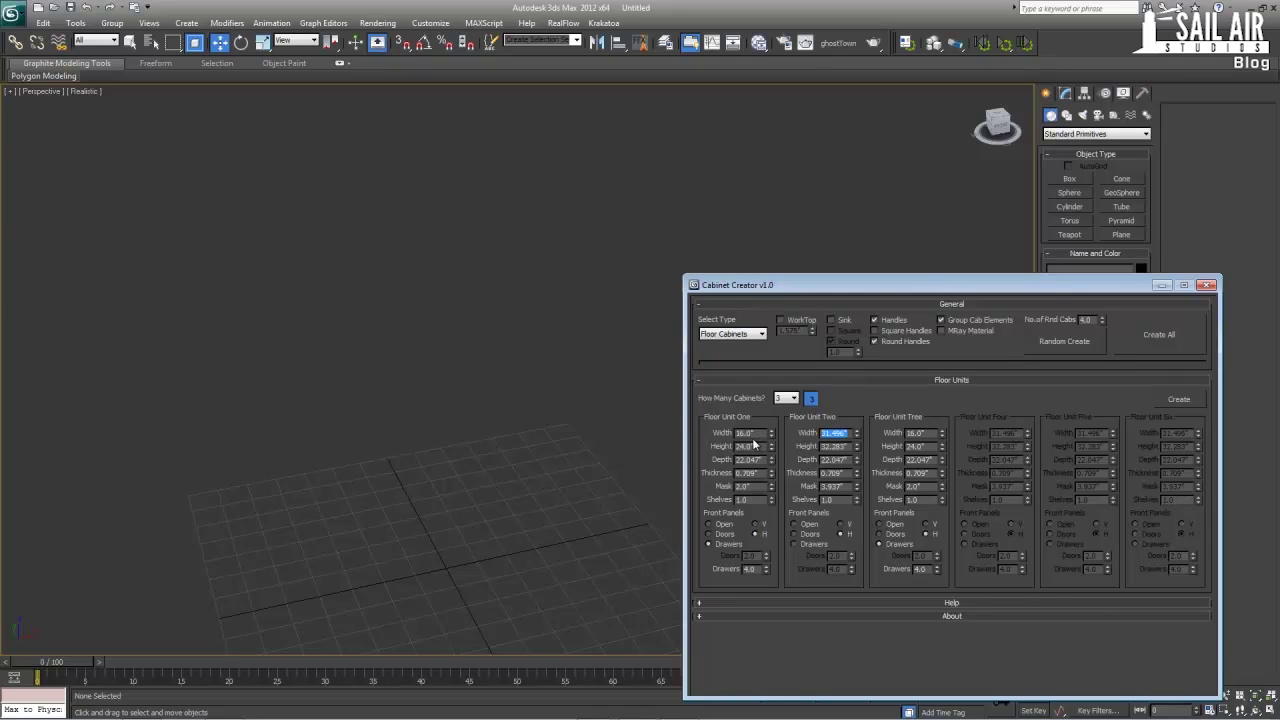
pyautogui.write('72')
pyautogui.press('Tab')
pyautogui.write('12')
pyautogui.press('Tab')
pyautogui.doubleClick(845, 486)
pyautogui.write('3')
pyautogui.press('Return')
pyautogui.click(812, 526)
pyautogui.click(840, 524)
# - Create the three floor cabinets as a low media unit with drawer stacks at both ends
pyautogui.click(1178, 400)
pyautogui.scroll(3, 352, 512)
pyautogui.moveTo(352, 512); pyautogui.dragTo(214, 478, button='middle')
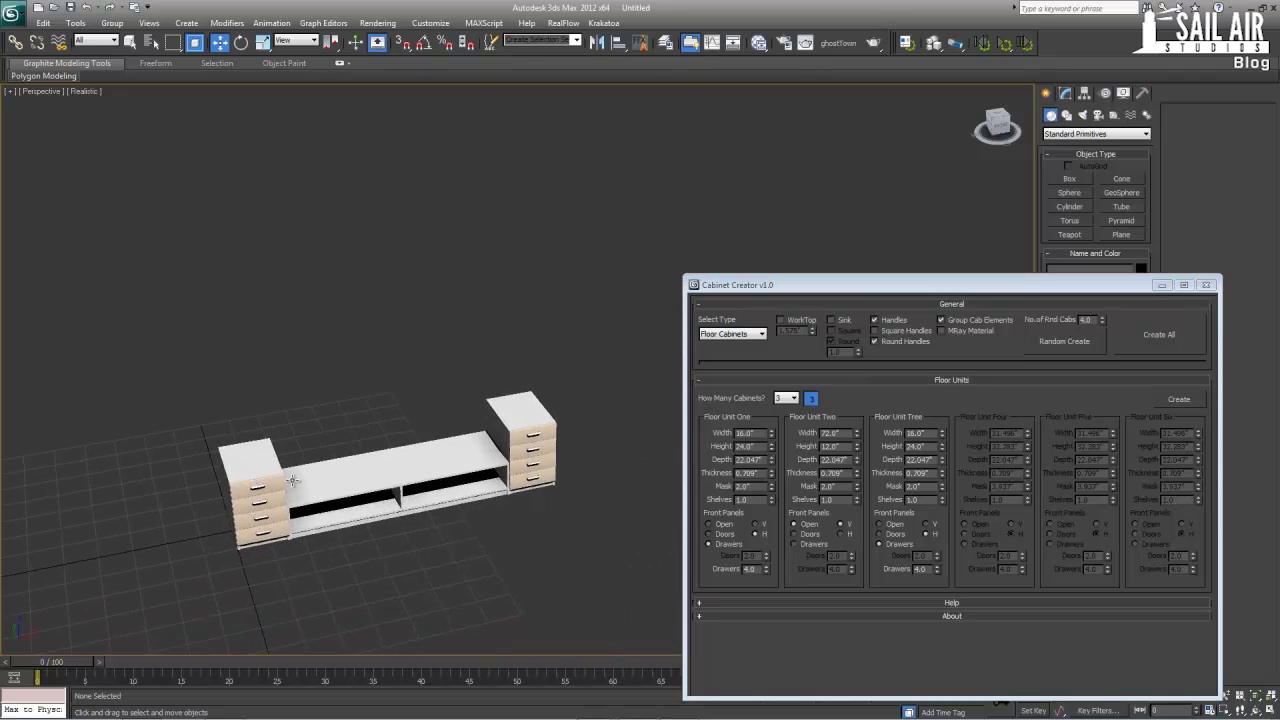
pyautogui.keyDown('alt'); pyautogui.moveTo(295, 486); pyautogui.dragTo(255, 457, button='middle'); pyautogui.keyUp('alt')
# - Select all three floor cabinets and move them aside from the origin
pyautogui.moveTo(198, 438); pyautogui.dragTo(628, 616)
pyautogui.keyDown('alt'); pyautogui.moveTo(470, 557); pyautogui.dragTo(371, 413, button='middle'); pyautogui.keyUp('alt')
pyautogui.moveTo(372, 413); pyautogui.dragTo(171, 413)
pyautogui.click(417, 516)
# - Examine the media unit from several angles, both close up and from a distance
pyautogui.keyDown('alt'); pyautogui.moveTo(417, 516); pyautogui.dragTo(350, 524, button='middle'); pyautogui.keyUp('alt')
pyautogui.scroll(-2, 470, 522)
pyautogui.scroll(-3, 350, 524)
pyautogui.press('z')
pyautogui.keyDown('alt'); pyautogui.moveTo(434, 421); pyautogui.dragTo(485, 442, button='middle'); pyautogui.keyUp('alt')
pyautogui.scroll(-5, 485, 442)
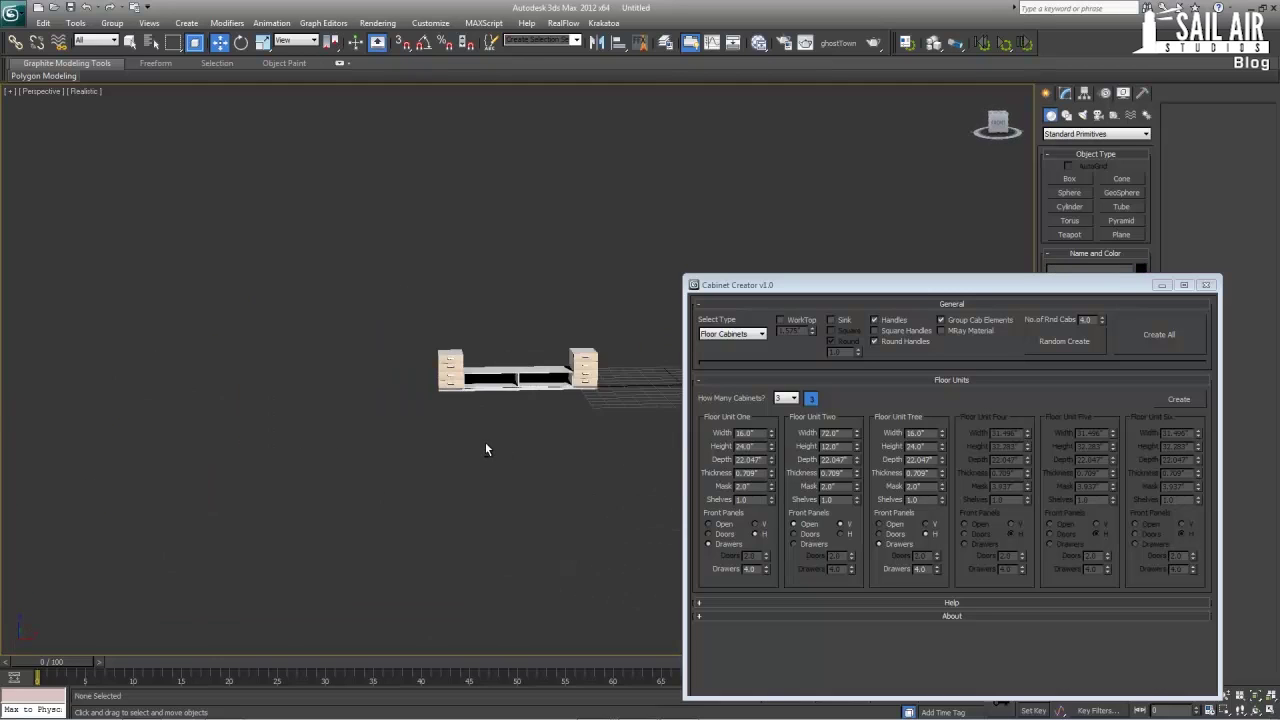
pyautogui.moveTo(580, 432); pyautogui.dragTo(329, 477, button='middle')
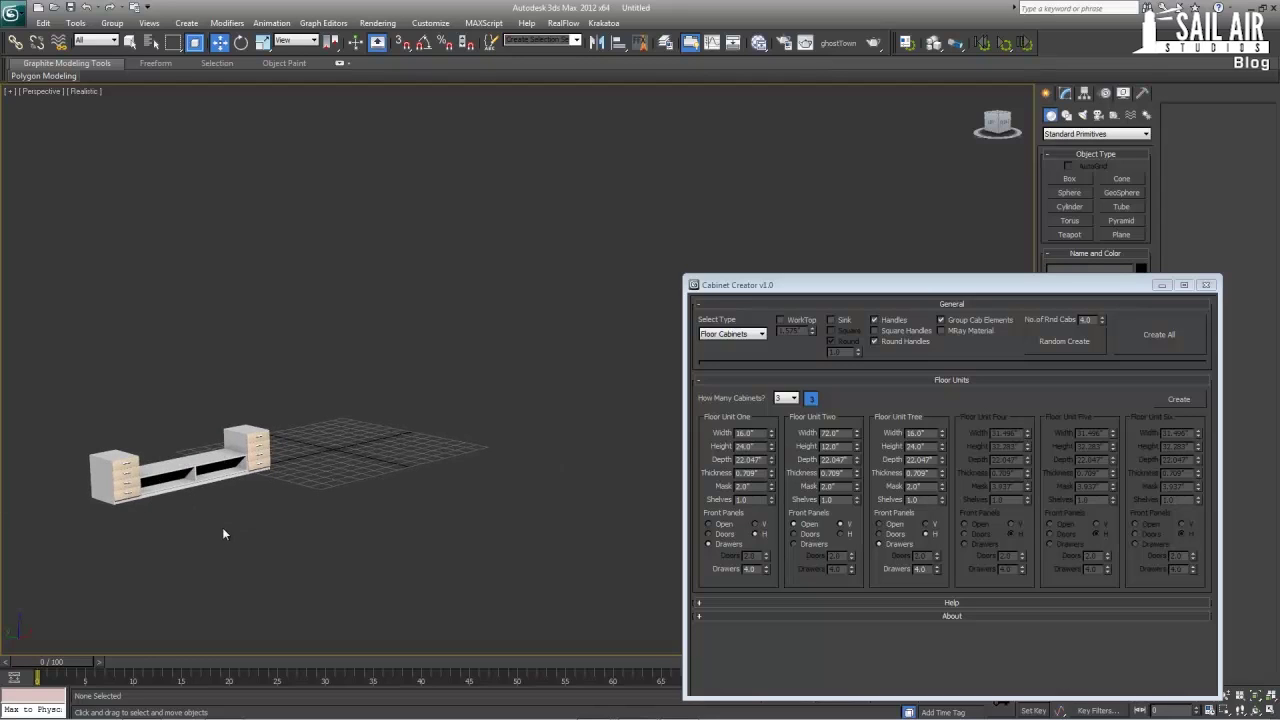
pyautogui.keyDown('alt'); pyautogui.moveTo(221, 511); pyautogui.dragTo(219, 410, button='middle'); pyautogui.keyUp('alt')
pyautogui.click(219, 409)
pyautogui.press('z')
pyautogui.keyDown('alt'); pyautogui.moveTo(312, 490); pyautogui.dragTo(306, 480, button='middle'); pyautogui.keyUp('alt')
pyautogui.scroll(-3, 306, 480)
pyautogui.scroll(-3, 590, 434)
pyautogui.moveTo(590, 434); pyautogui.dragTo(508, 470, button='middle')
# - Move the whole media unit farther away from the grid
pyautogui.moveTo(312, 232); pyautogui.dragTo(670, 404)
pyautogui.moveTo(475, 405); pyautogui.dragTo(330, 397, button='middle')
pyautogui.click(336, 457)
pyautogui.keyDown('alt'); pyautogui.moveTo(336, 457); pyautogui.dragTo(307, 472, button='middle'); pyautogui.keyUp('alt')
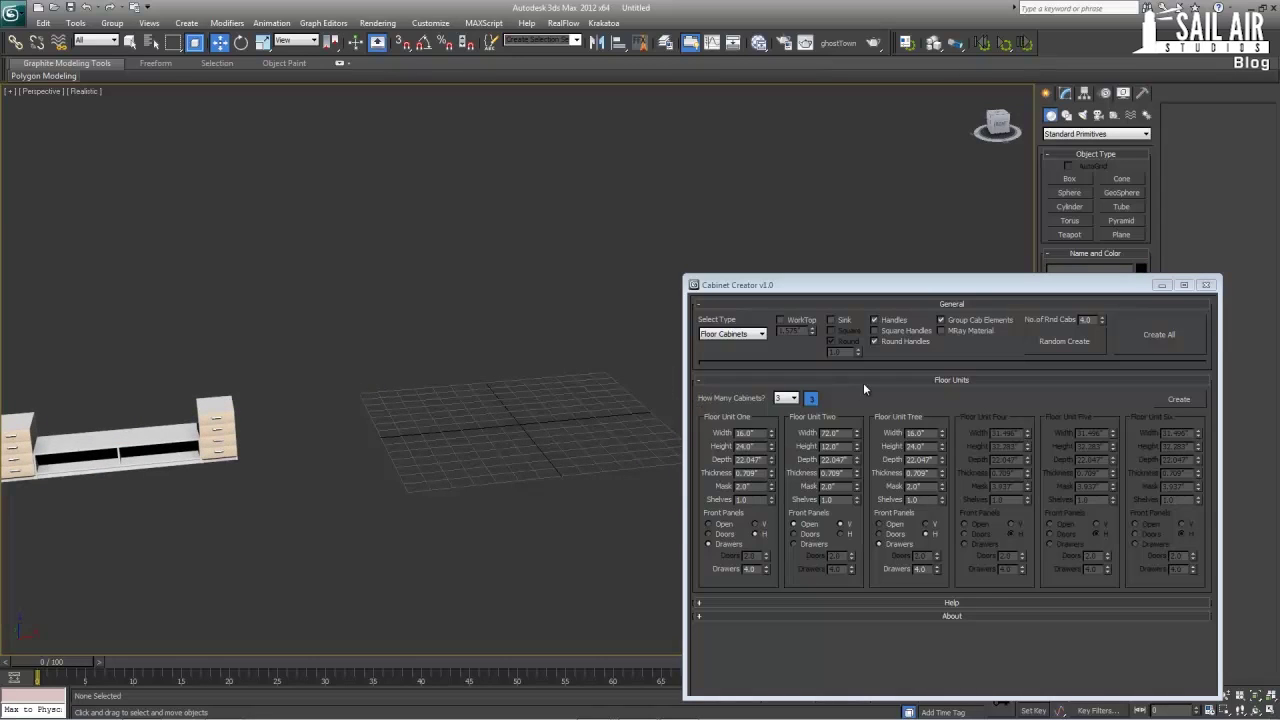
# - Switch the cabinet type to Both to set up floor and wall units together
pyautogui.click(735, 334)
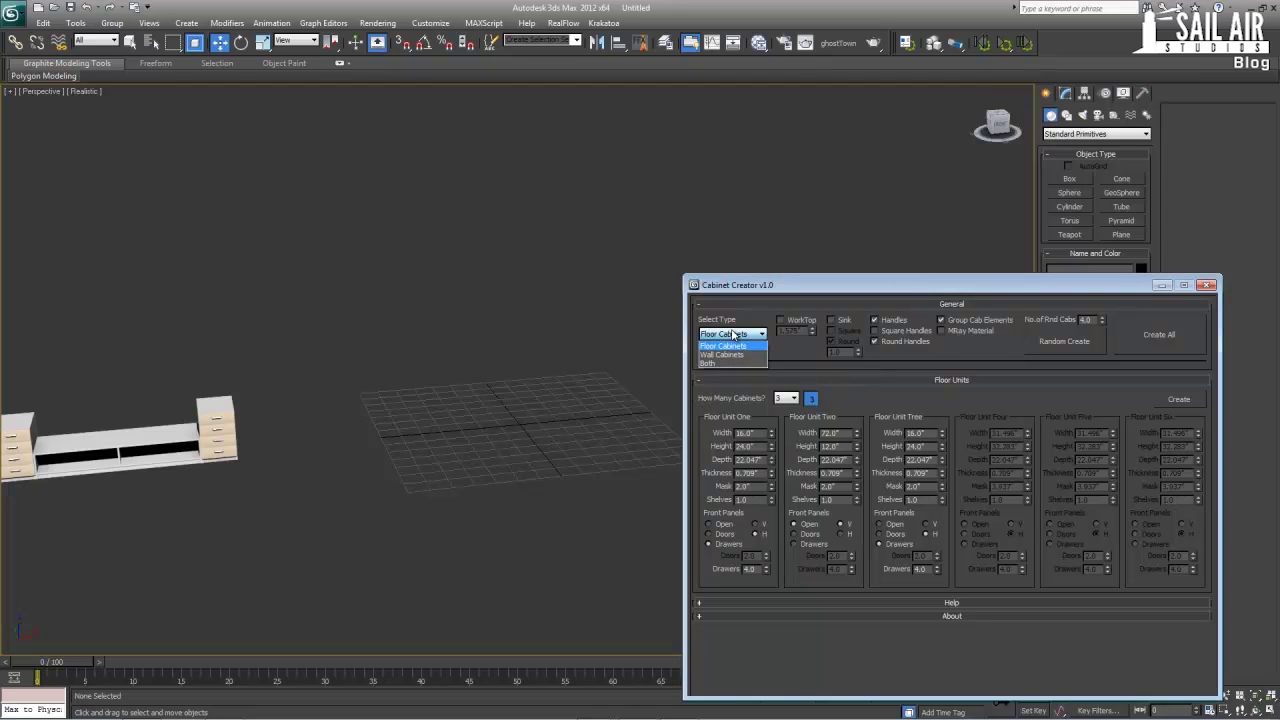
pyautogui.click(735, 334)
pyautogui.click(735, 334)
pyautogui.click(726, 362)
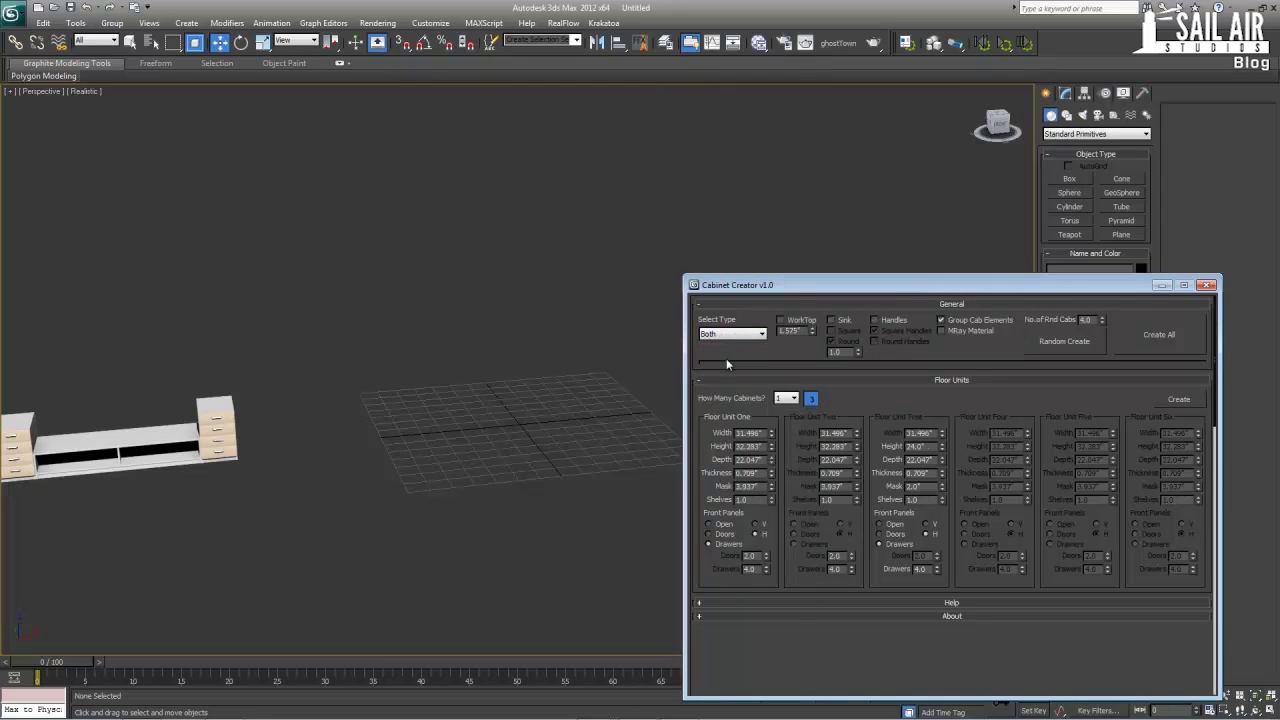
pyautogui.moveTo(886, 400); pyautogui.dragTo(880, 372)
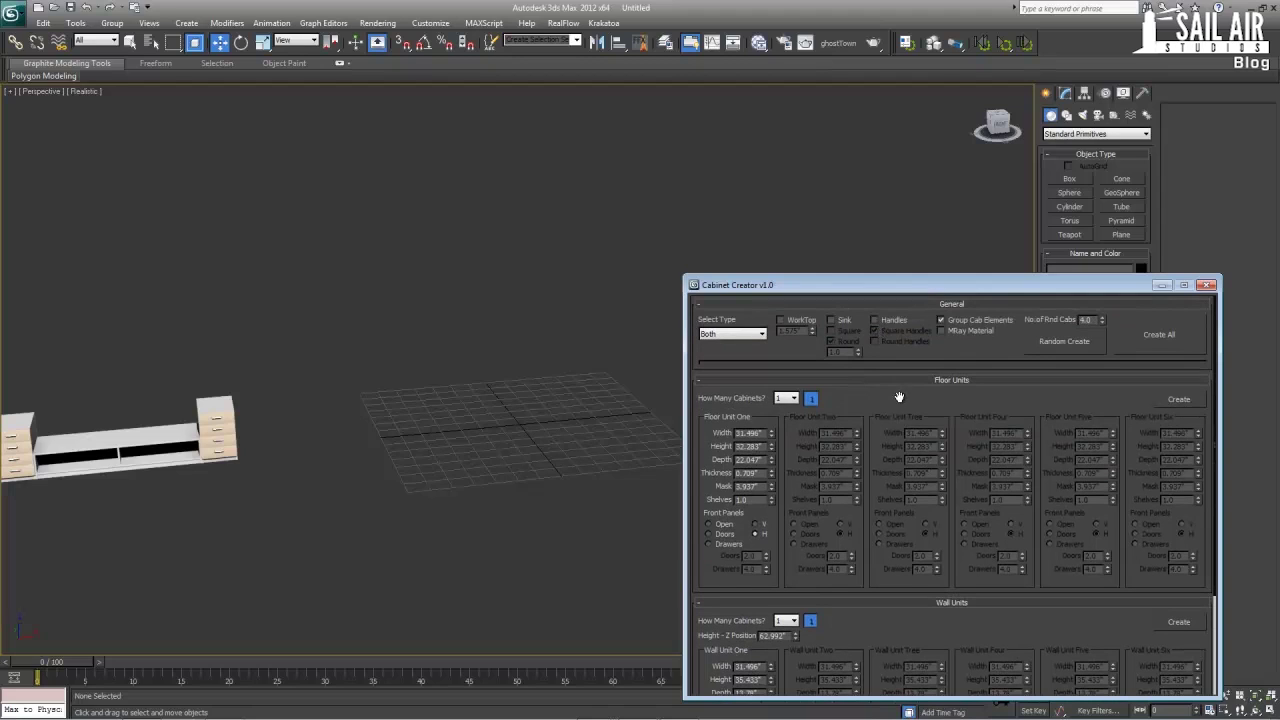
# - Set three floor cabinets and three wall cabinets, and include a worktop and handles
pyautogui.click(793, 398)
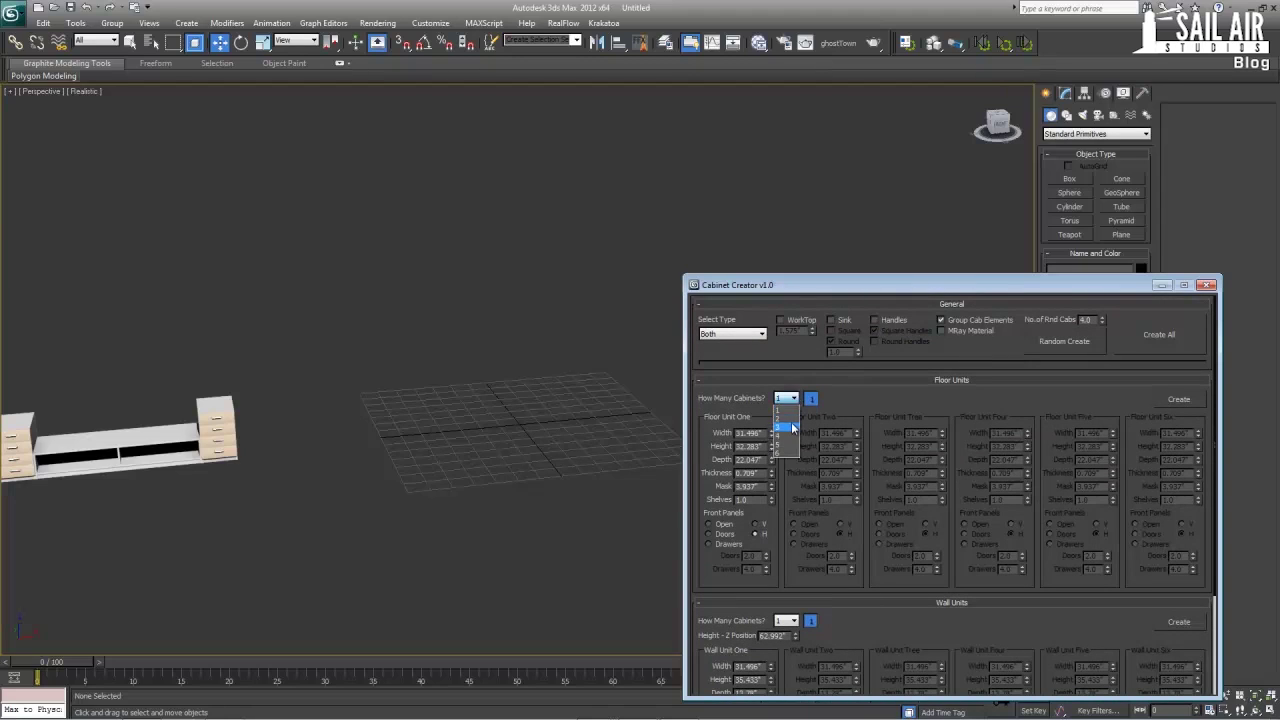
pyautogui.click(792, 426)
pyautogui.click(792, 622)
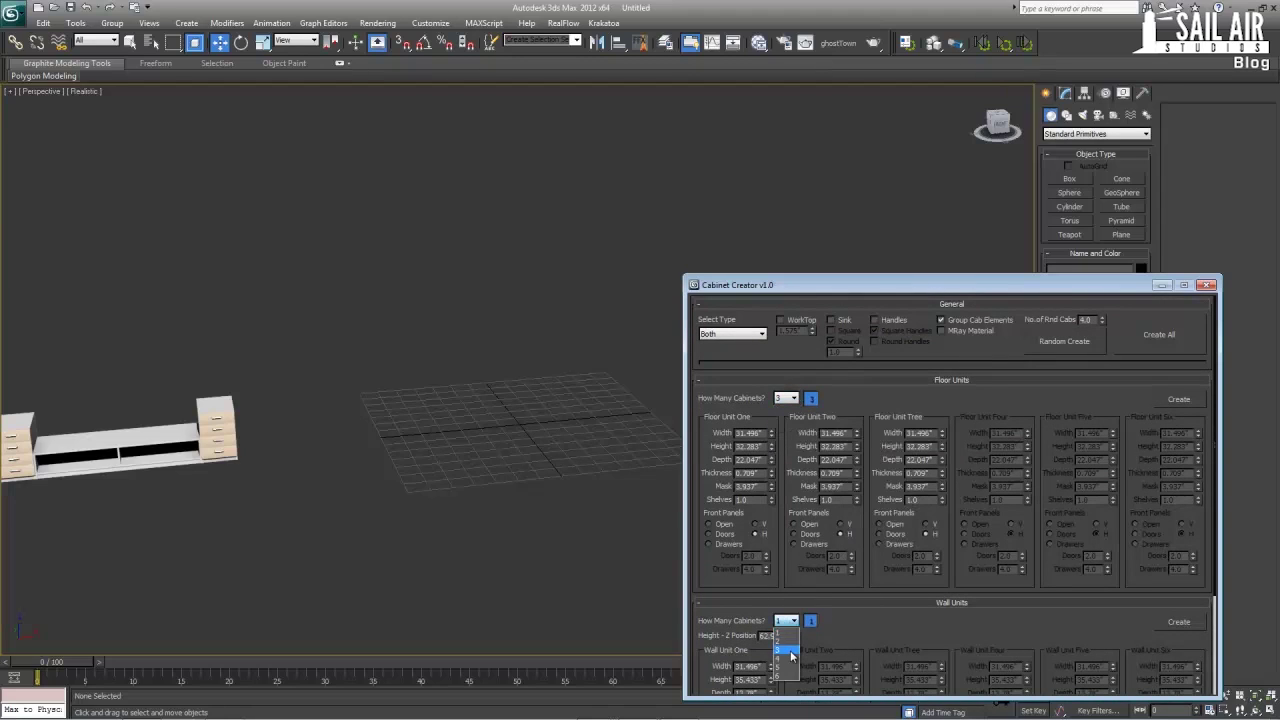
pyautogui.click(789, 651)
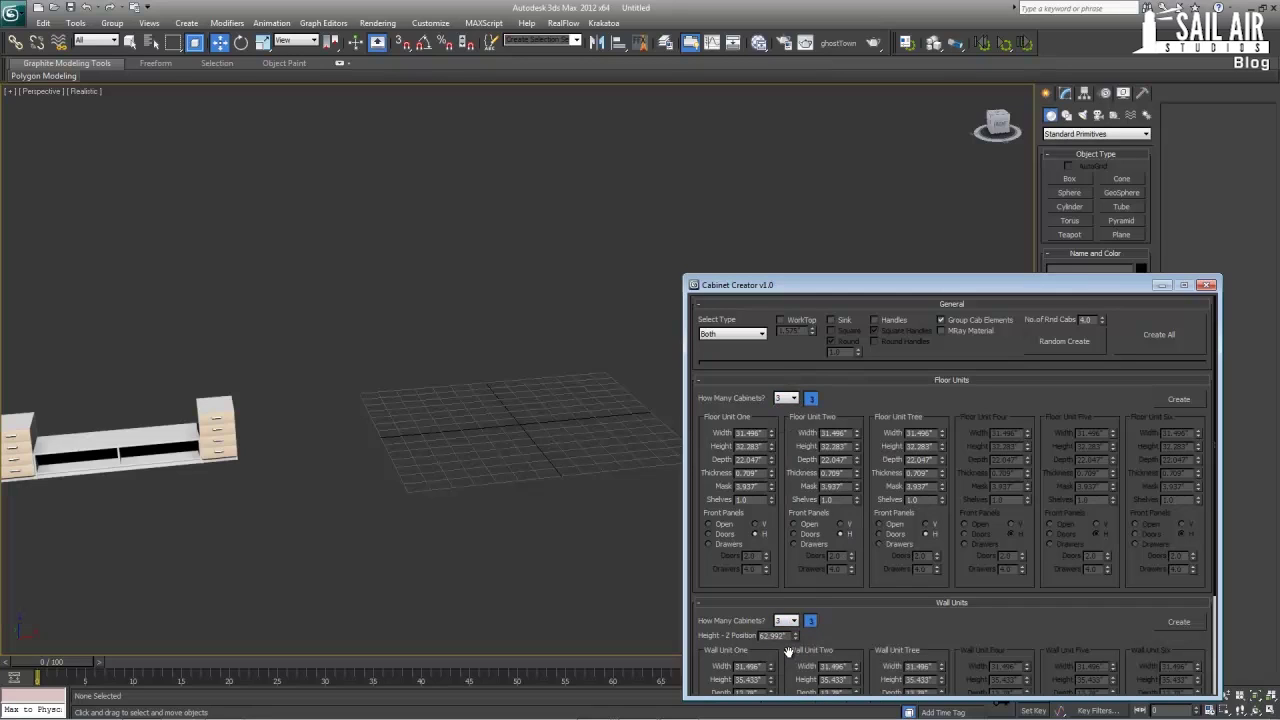
pyautogui.click(781, 320)
pyautogui.click(874, 320)
# - Set floor unit one's mask to 3 inches and give it a front with five drawers
pyautogui.doubleClick(752, 486)
pyautogui.write('3')
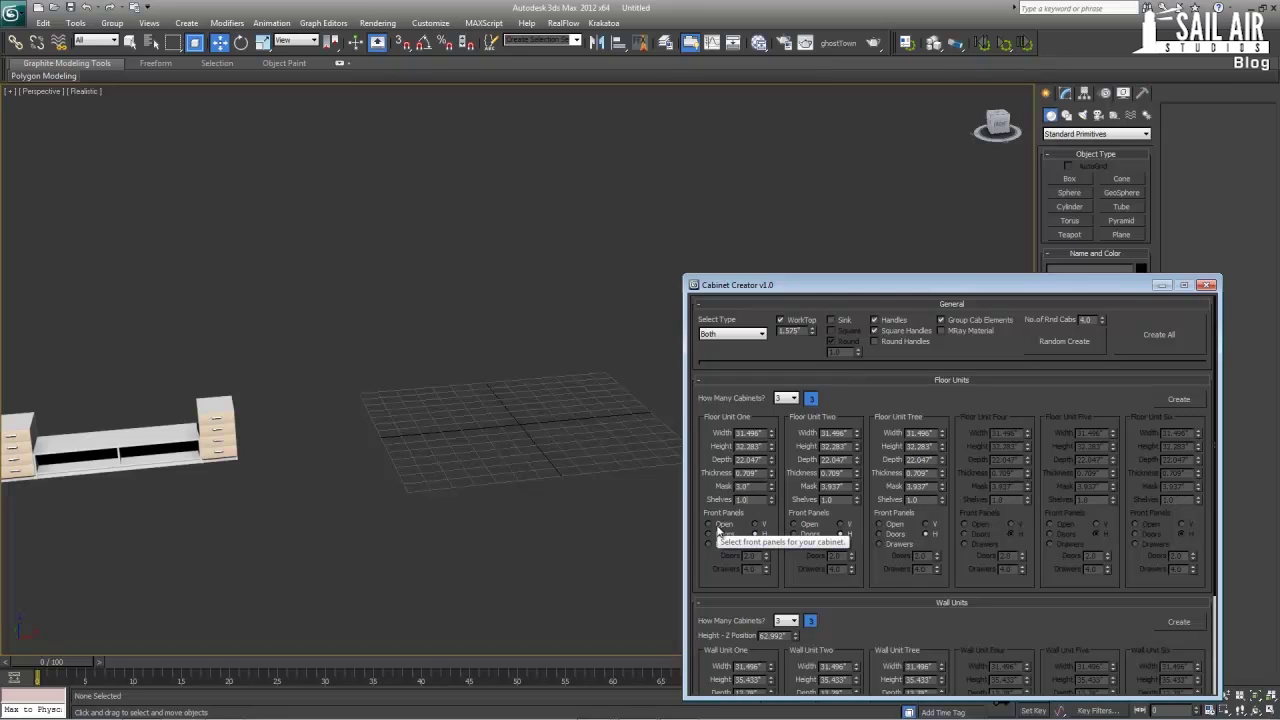
pyautogui.click(718, 546)
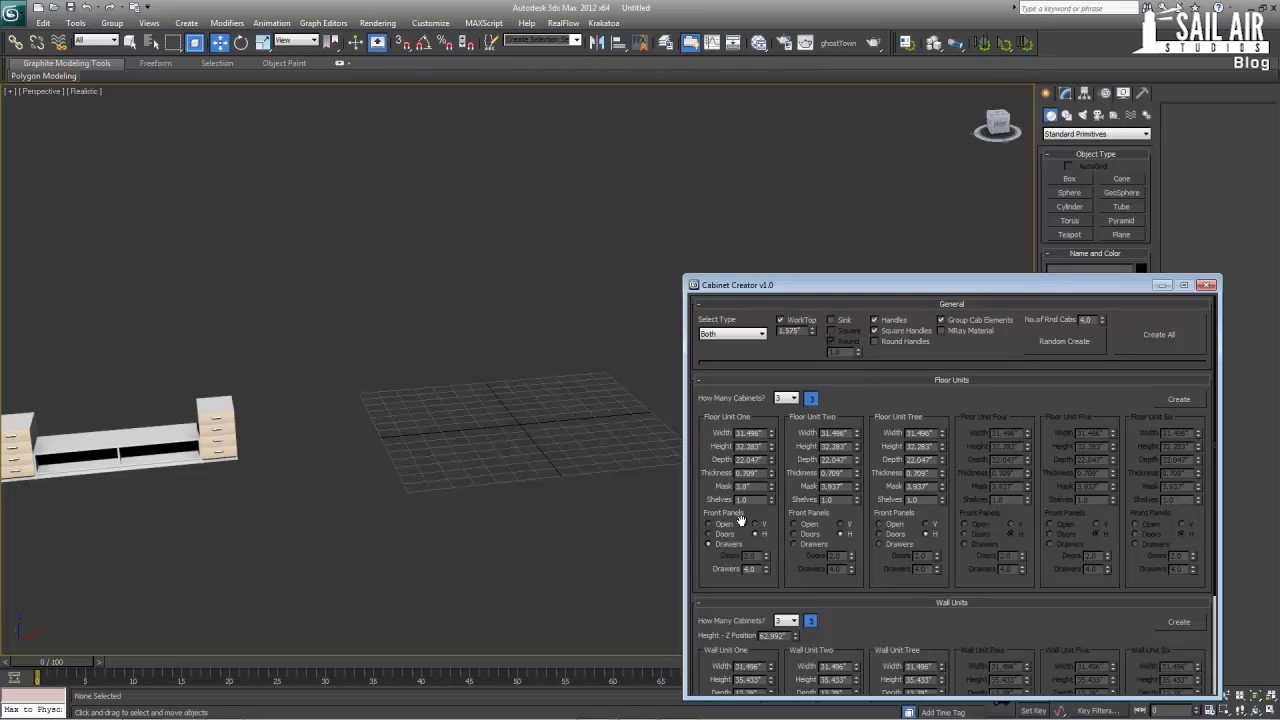
pyautogui.click(769, 567)
# - Give floor units two and three five-drawer fronts and a mask of 3 inches each
pyautogui.click(809, 546)
pyautogui.click(897, 545)
pyautogui.click(851, 565)
pyautogui.click(939, 567)
pyautogui.doubleClick(843, 487)
pyautogui.write('3')
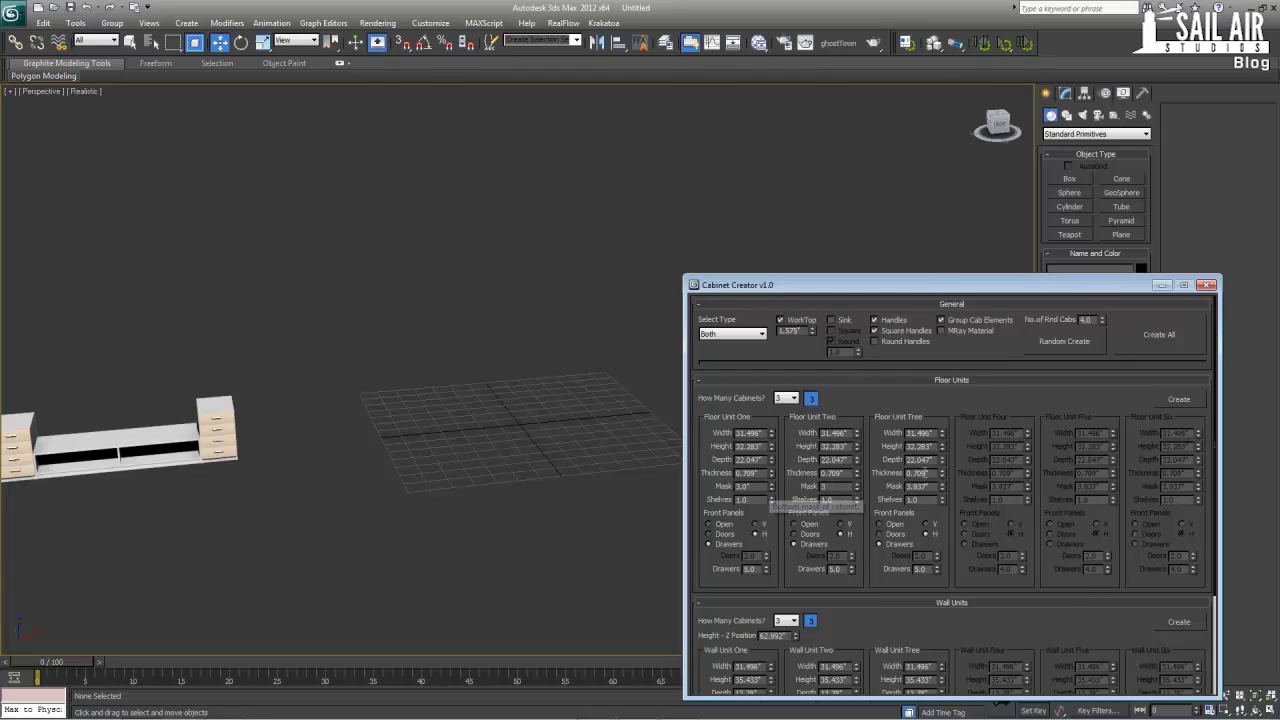
pyautogui.doubleClick(918, 487)
pyautogui.write('3')
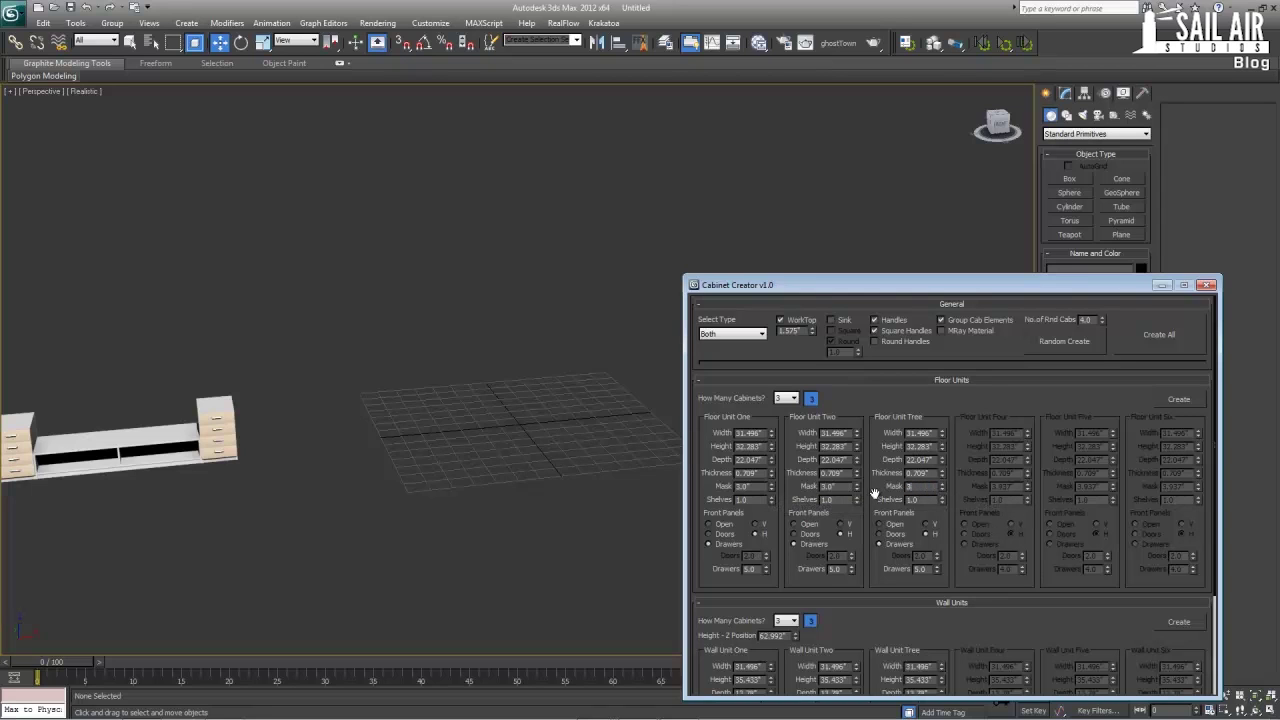
# - Set the overall height Z position of the wall units to 60 inches
pyautogui.moveTo(871, 517); pyautogui.dragTo(862, 413)
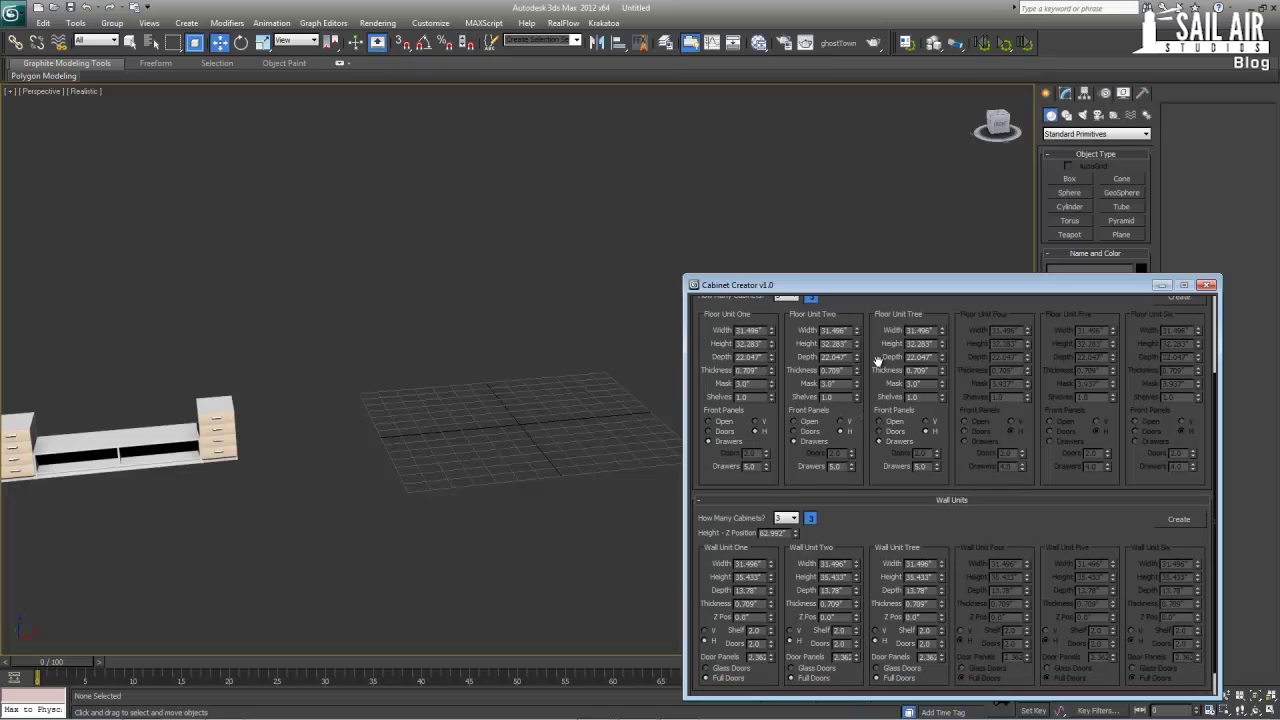
pyautogui.moveTo(872, 345); pyautogui.dragTo(868, 331)
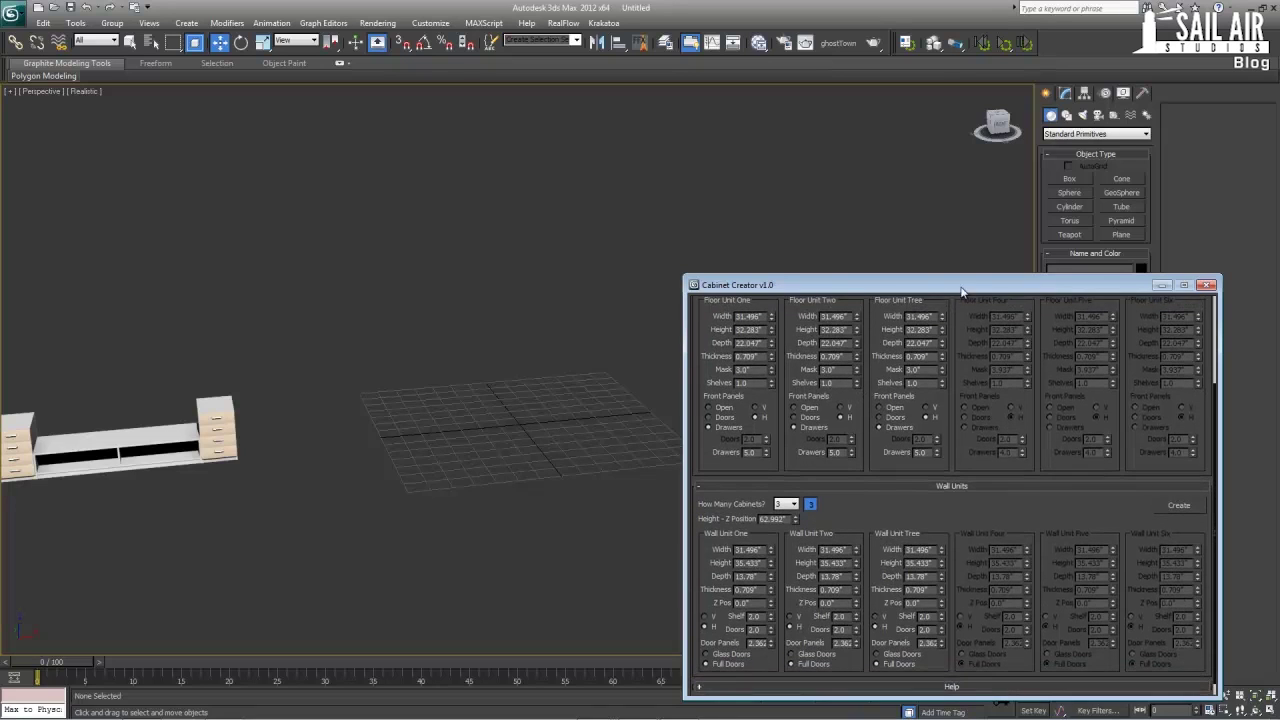
pyautogui.moveTo(962, 291); pyautogui.dragTo(890, 219)
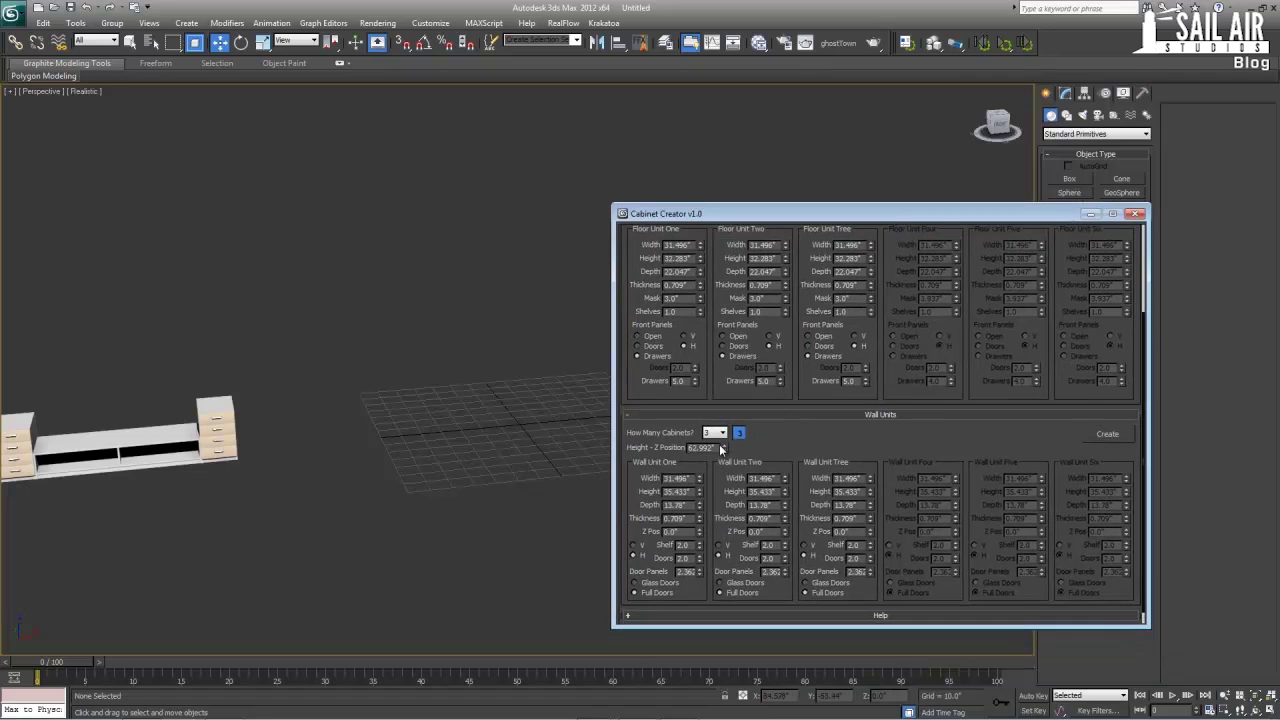
pyautogui.write('60')
# - Set wall unit two's Z position to 72 inches and its height to 23.433 inches
pyautogui.doubleClick(772, 531)
pyautogui.doubleClick(768, 492)
pyautogui.click(753, 494)
# - Set the door panels of all three wall units to 1.5 inches and make them glass doors
pyautogui.moveTo(785, 448)
pyautogui.mouseDown()
pyautogui.moveTo(785, 436)
pyautogui.moveTo(793, 562)
pyautogui.moveTo(772, 496)
pyautogui.moveTo(775, 444)
pyautogui.mouseUp()
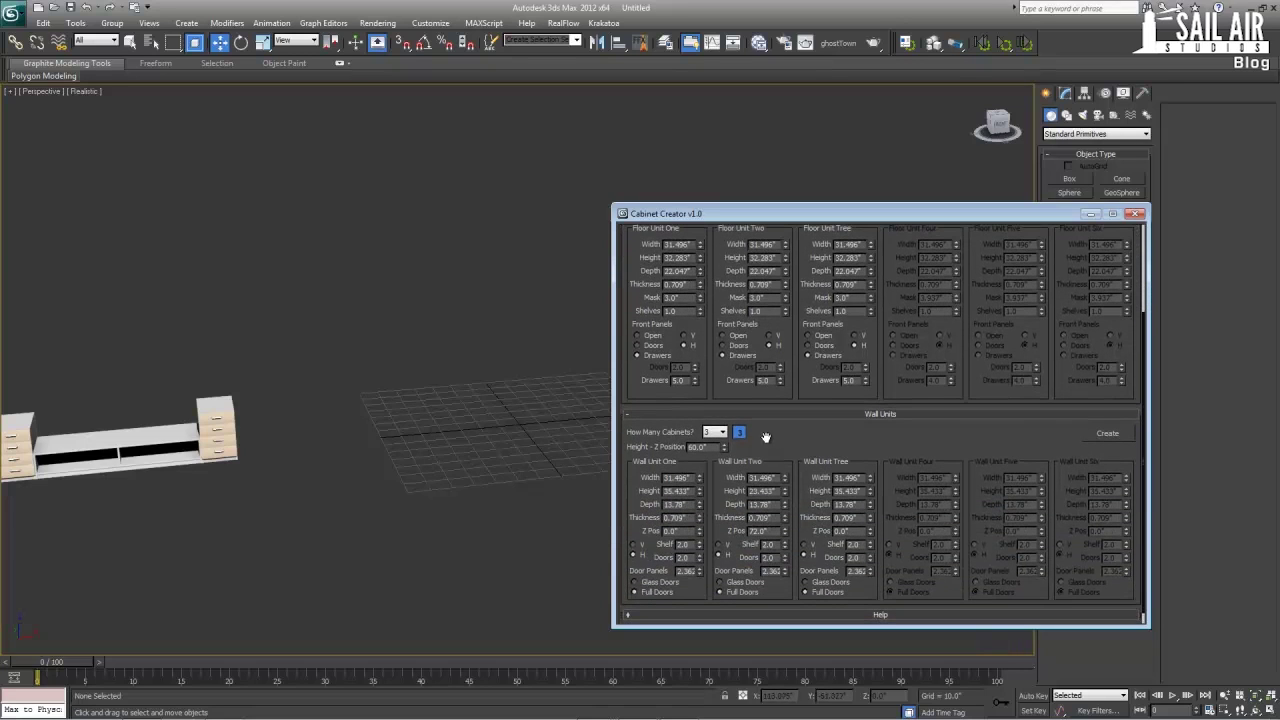
pyautogui.moveTo(721, 538); pyautogui.dragTo(716, 525)
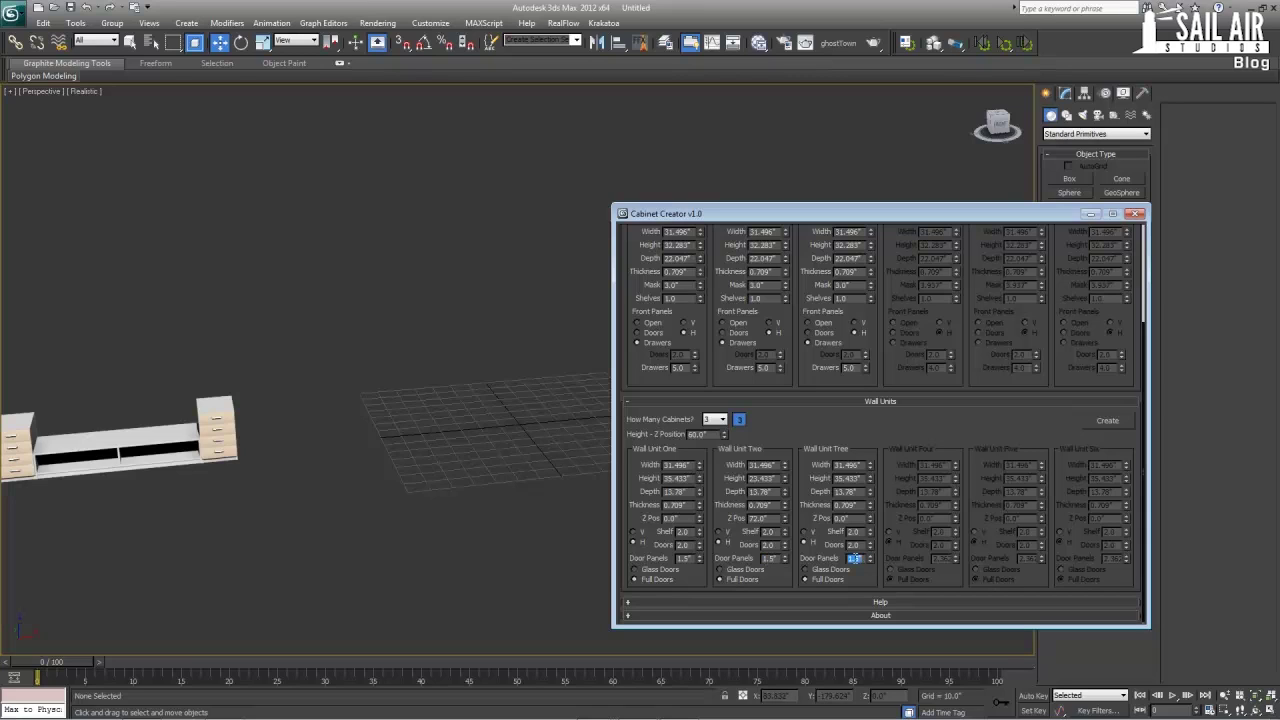
pyautogui.click(806, 569)
# - Generate all the configured floor and wall units together and bring them into view
pyautogui.moveTo(982, 410); pyautogui.dragTo(988, 524)
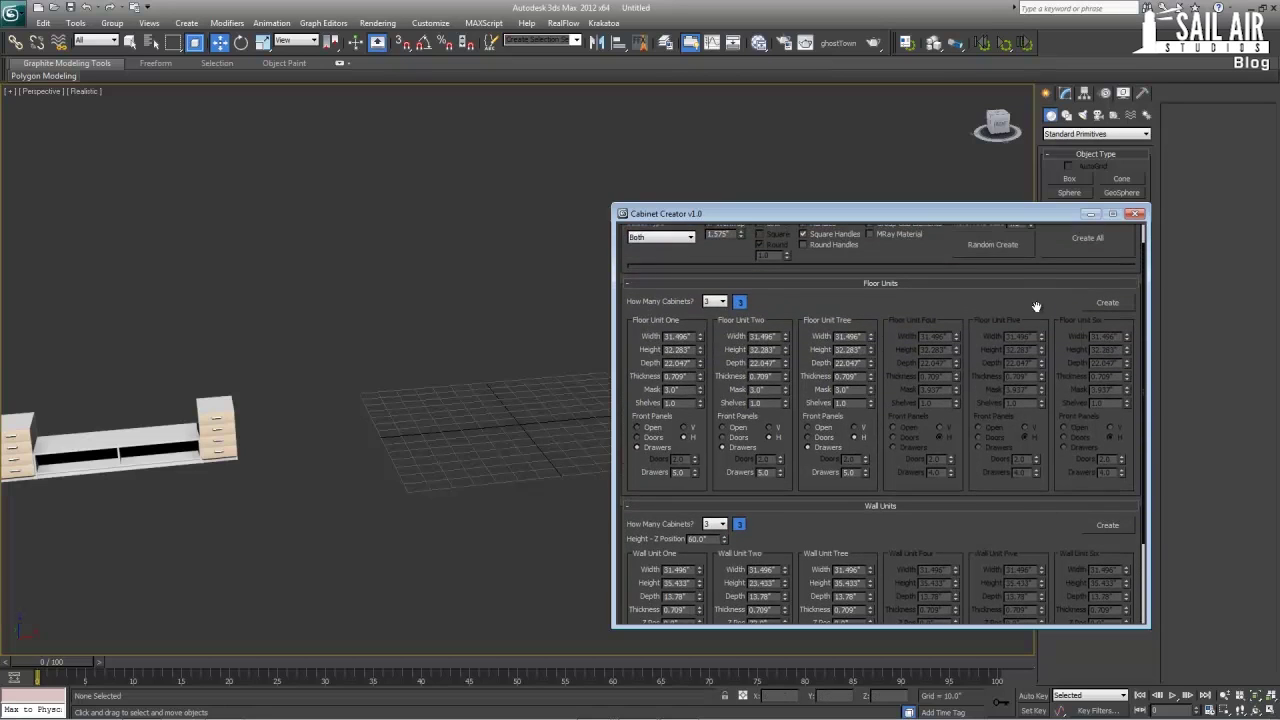
pyautogui.scroll(1, 1045, 298)
pyautogui.click(1078, 265)
pyautogui.moveTo(574, 394); pyautogui.dragTo(397, 469, button='middle')
pyautogui.scroll(3, 397, 469)
pyautogui.moveTo(172, 239); pyautogui.dragTo(487, 522)
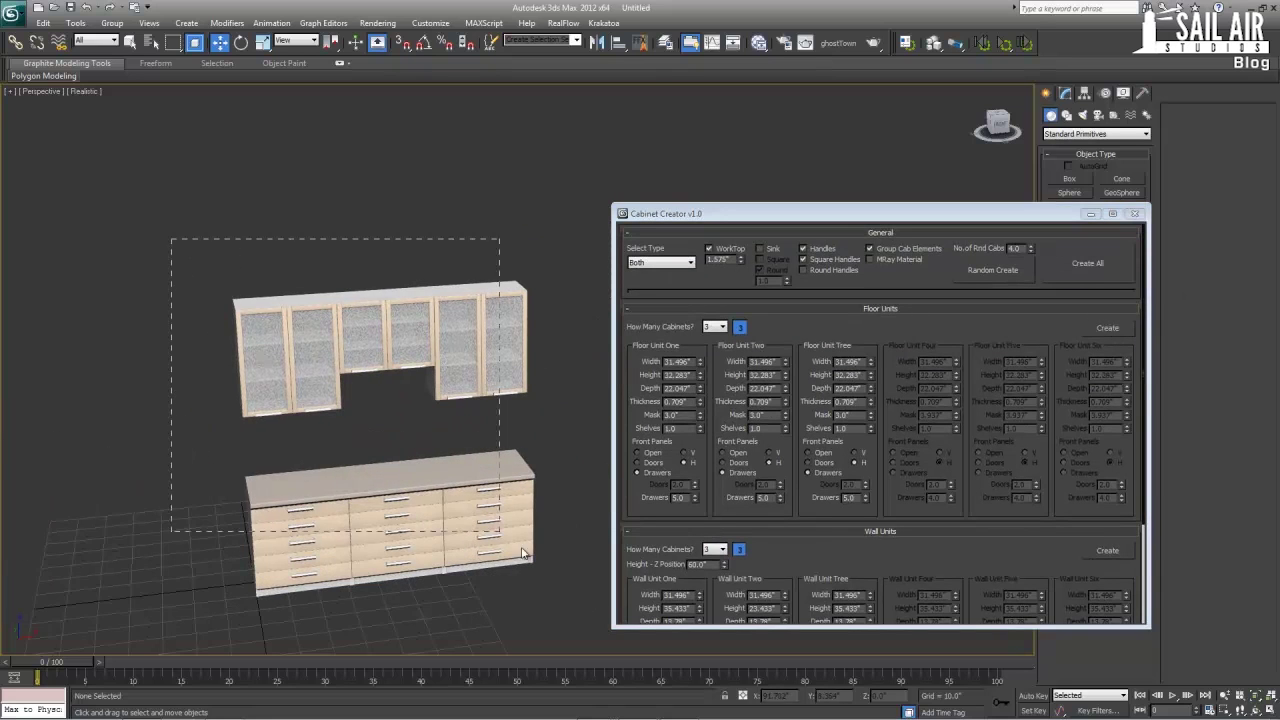
pyautogui.keyDown('alt'); pyautogui.moveTo(554, 620); pyautogui.dragTo(495, 595, button='middle'); pyautogui.keyUp('alt')
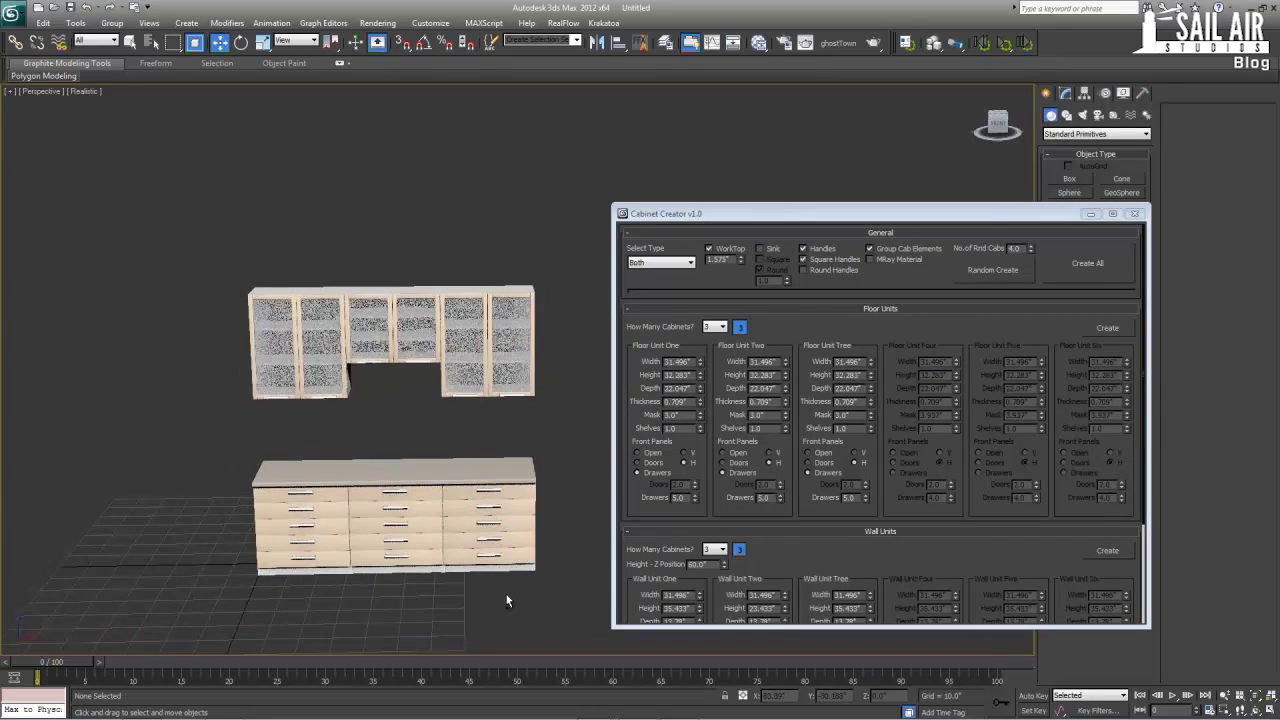
# - Select the new floor and wall cabinets and move them along X toward the media unit
pyautogui.scroll(-3, 506, 600)
pyautogui.moveTo(287, 278); pyautogui.dragTo(617, 576)
pyautogui.moveTo(467, 406); pyautogui.dragTo(207, 410)
pyautogui.moveTo(191, 423); pyautogui.dragTo(389, 423, button='middle')
pyautogui.scroll(-3, 389, 423)
# - Select the media unit together with the new cabinets and move them all farther from the grid along X
pyautogui.moveTo(99, 271); pyautogui.dragTo(637, 553)
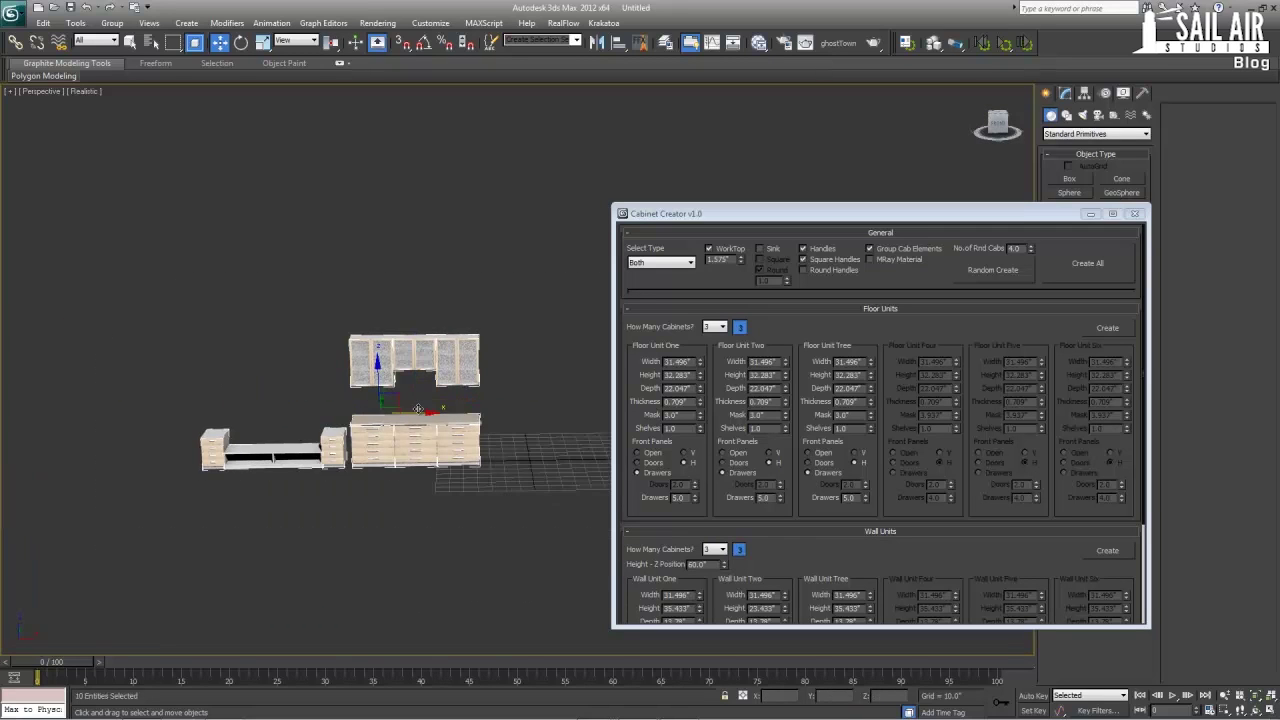
pyautogui.moveTo(396, 409); pyautogui.dragTo(290, 409)
pyautogui.click(420, 476)
pyautogui.moveTo(463, 470); pyautogui.dragTo(306, 457, button='middle')
pyautogui.scroll(3, 306, 457)
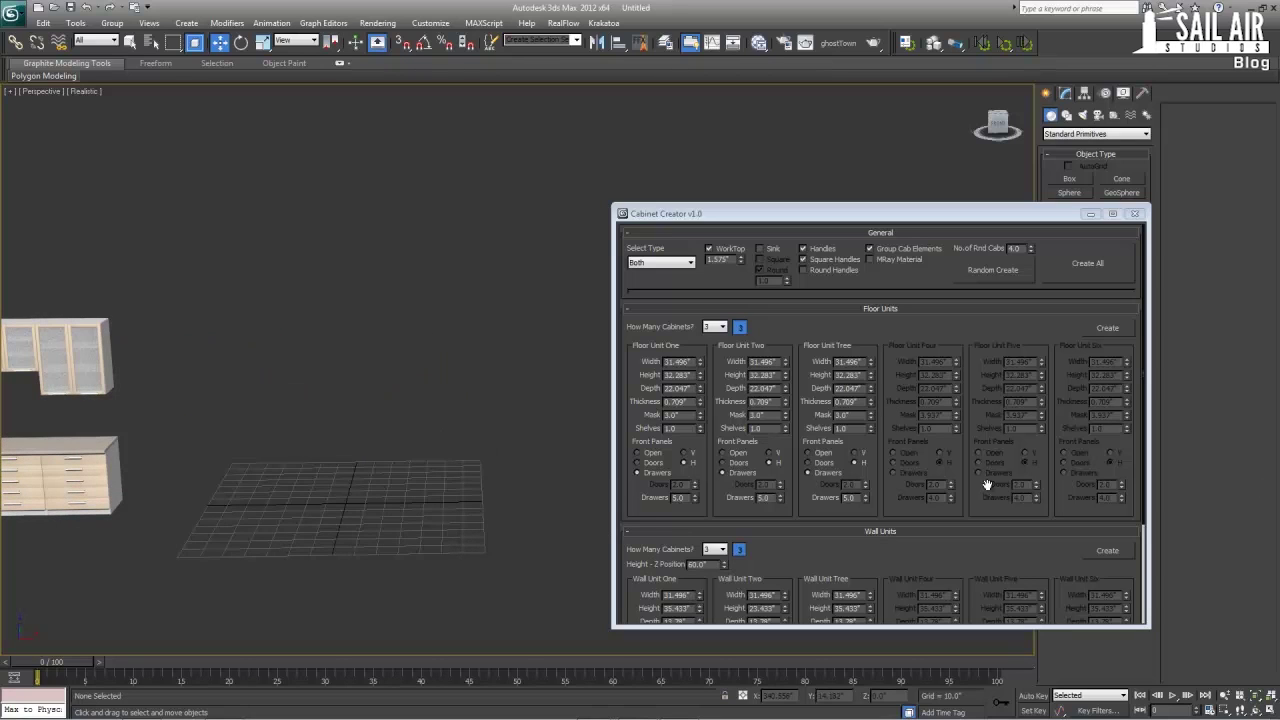
# - Reset the cabinet settings by choosing the type Both again, and include a sink and a worktop
pyautogui.click(682, 264)
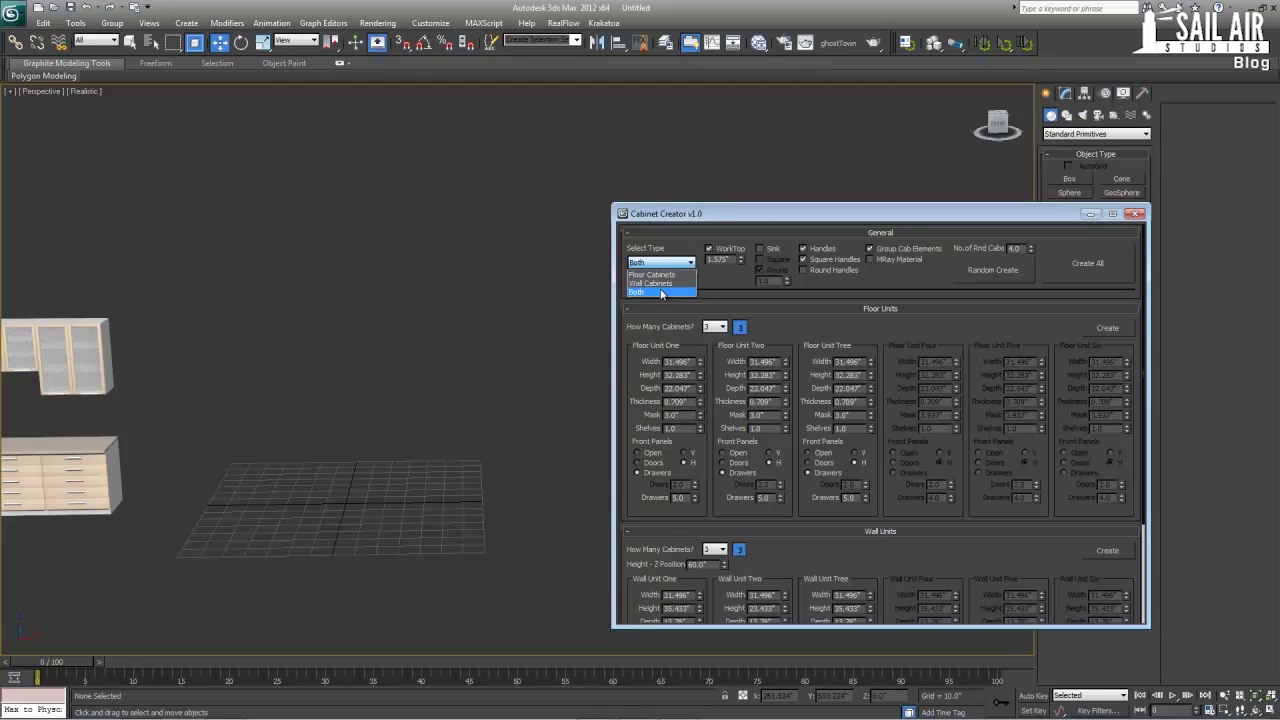
pyautogui.click(645, 291)
pyautogui.click(775, 248)
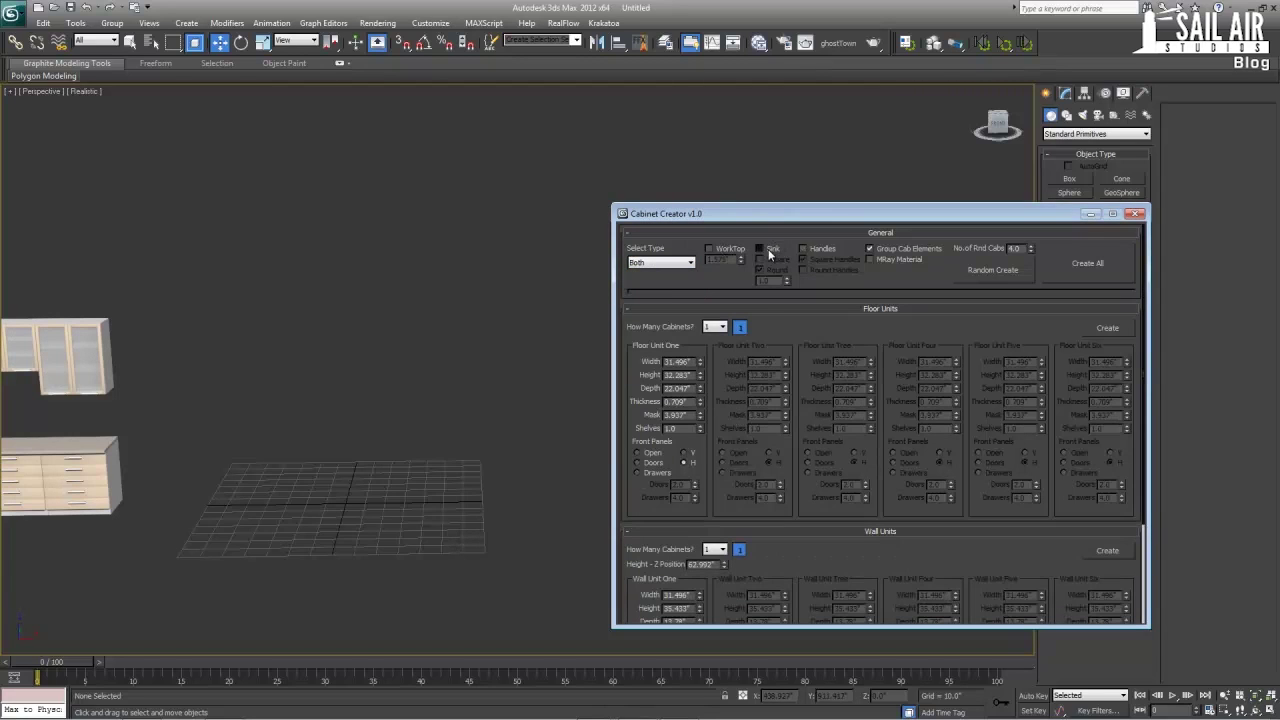
pyautogui.click(728, 248)
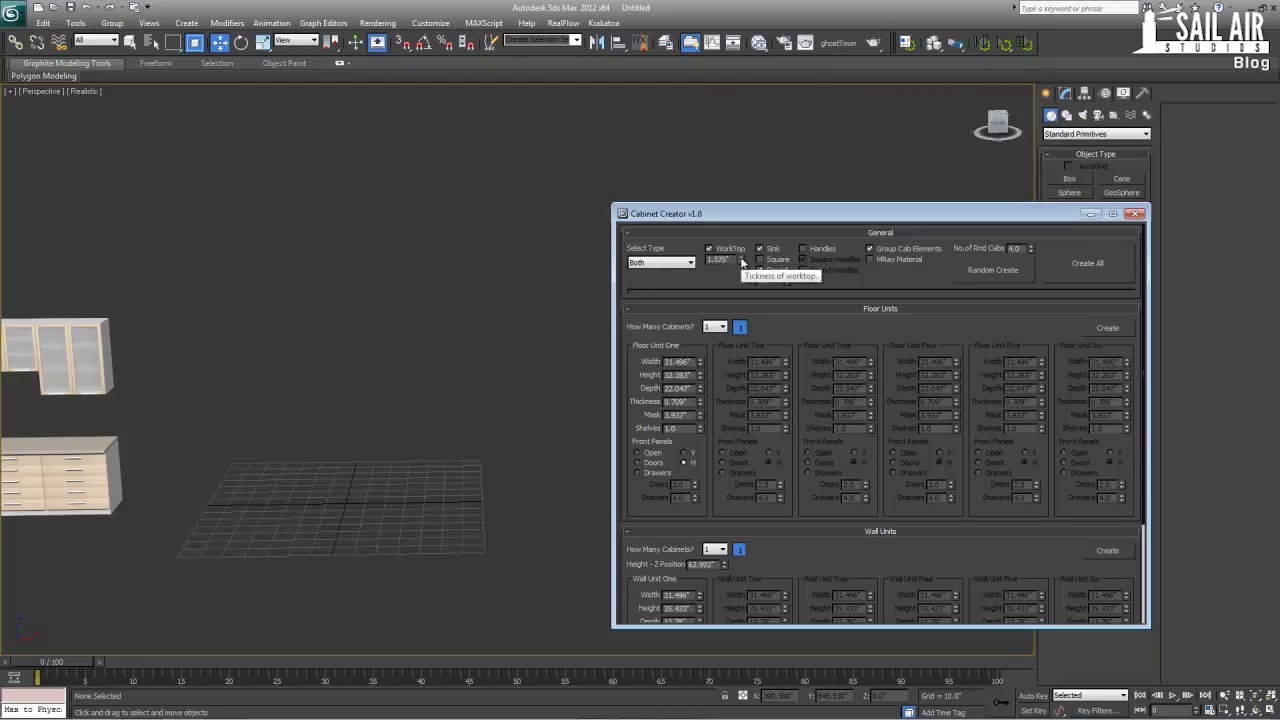
# - Configure a worktop 1.0 inch thick with a square sink, and add round handles
pyautogui.moveTo(734, 260); pyautogui.dragTo(632, 265)
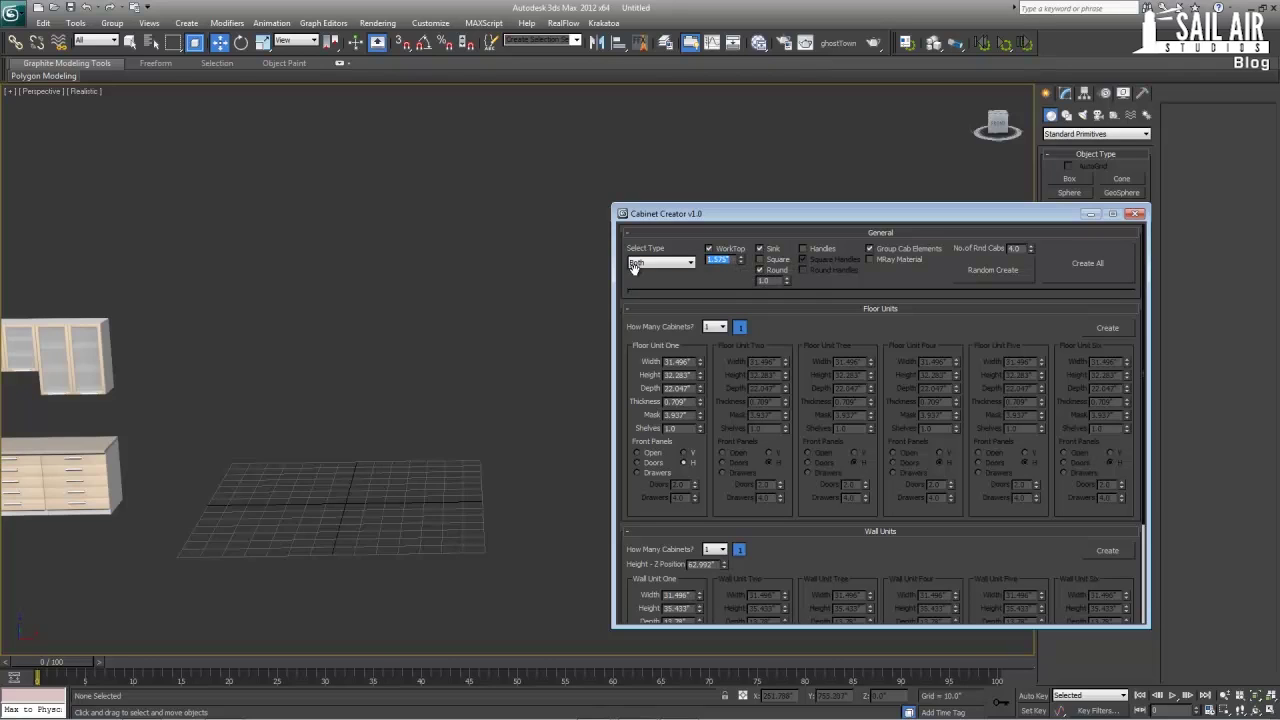
pyautogui.write('1.0')
pyautogui.click(781, 263)
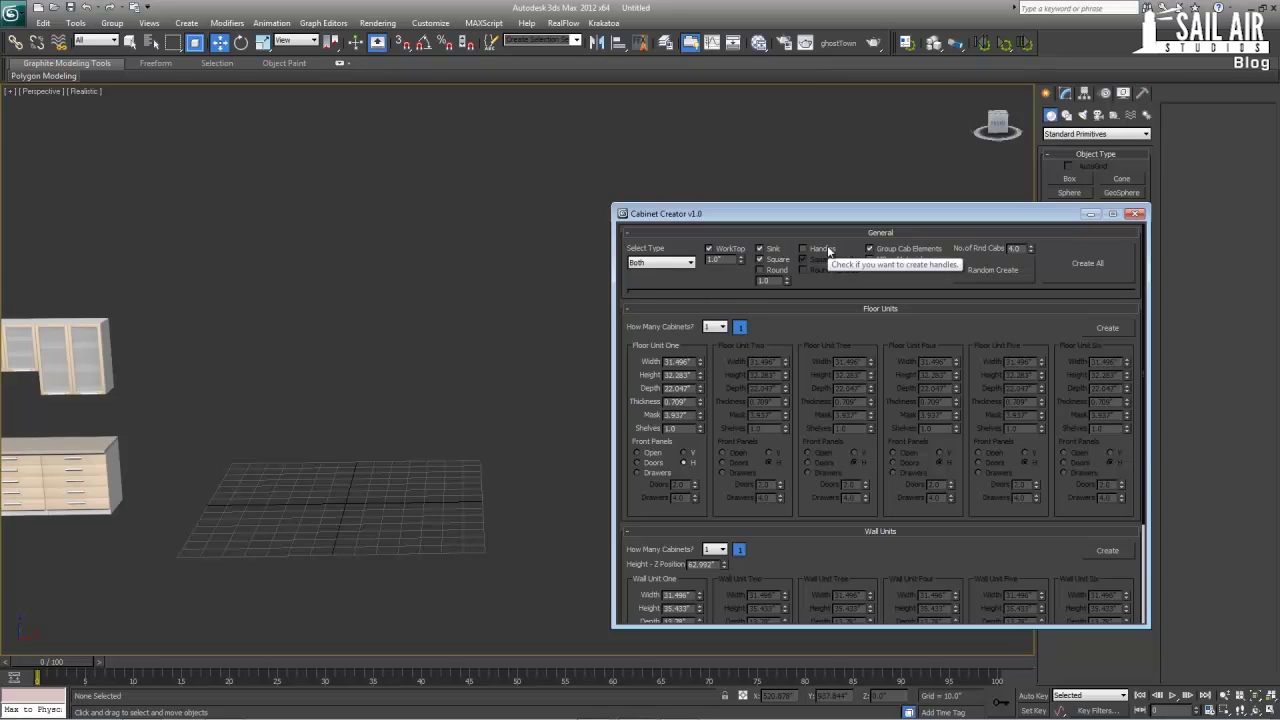
pyautogui.click(827, 249)
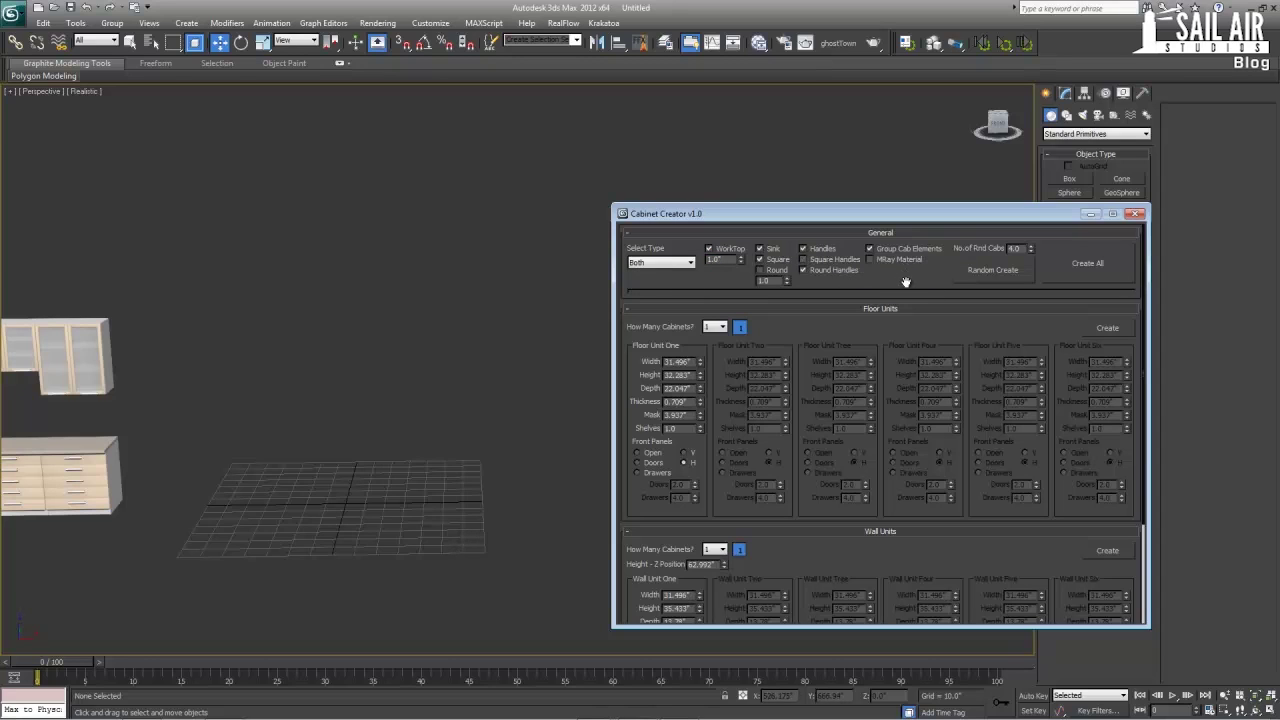
# - Set floor unit one's front panels to doors, keeping the default wall unit settings
pyautogui.moveTo(905, 288); pyautogui.dragTo(905, 227)
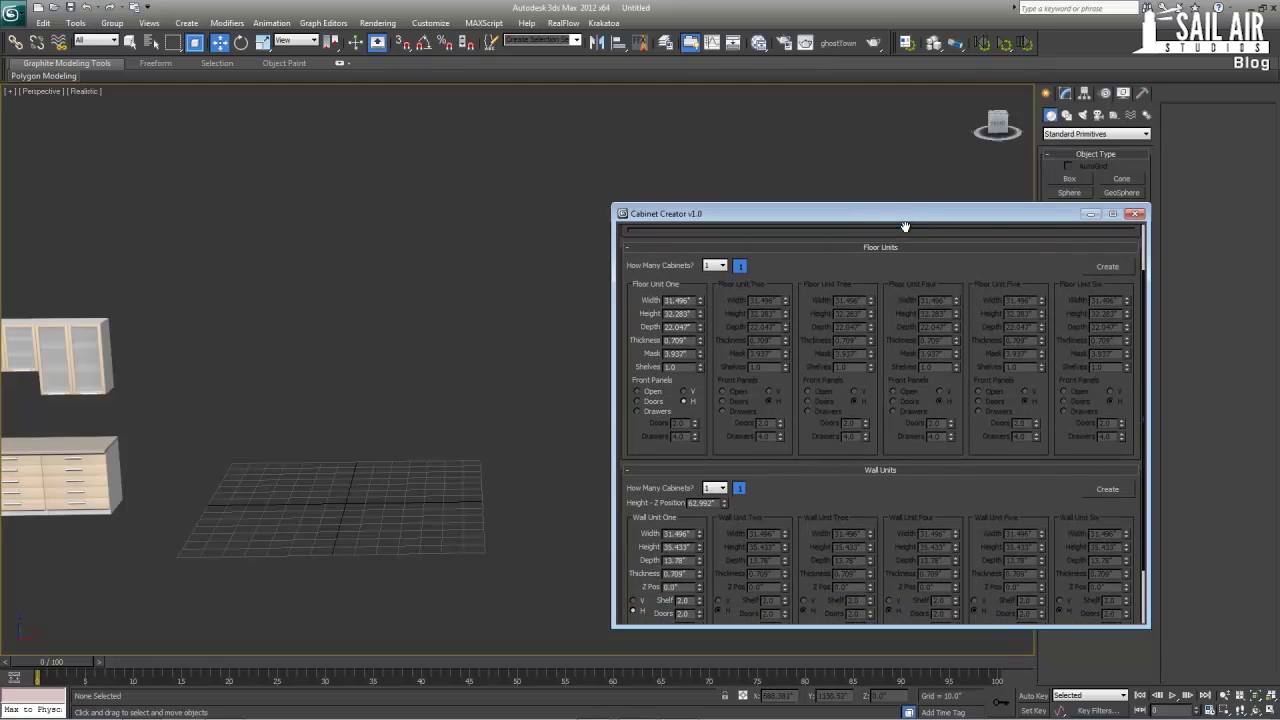
pyautogui.click(655, 402)
pyautogui.moveTo(663, 446); pyautogui.dragTo(669, 374)
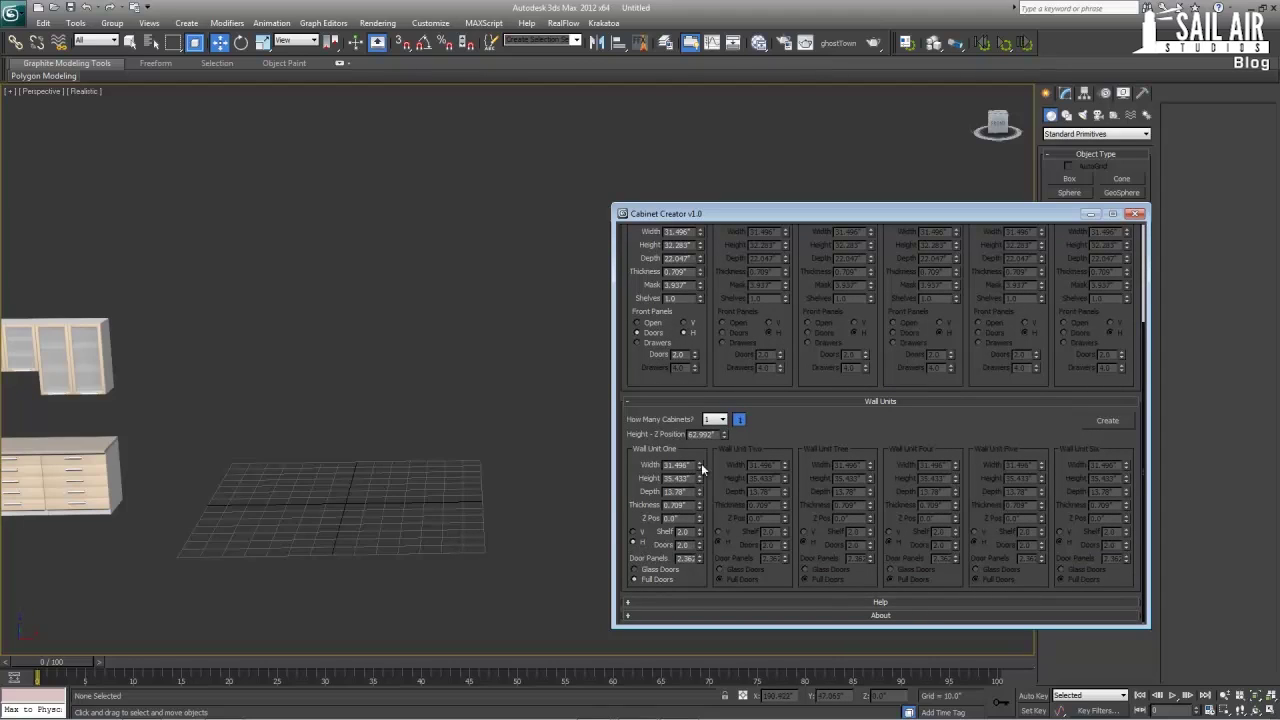
pyautogui.moveTo(769, 423); pyautogui.dragTo(830, 527)
pyautogui.moveTo(847, 302); pyautogui.dragTo(846, 368)
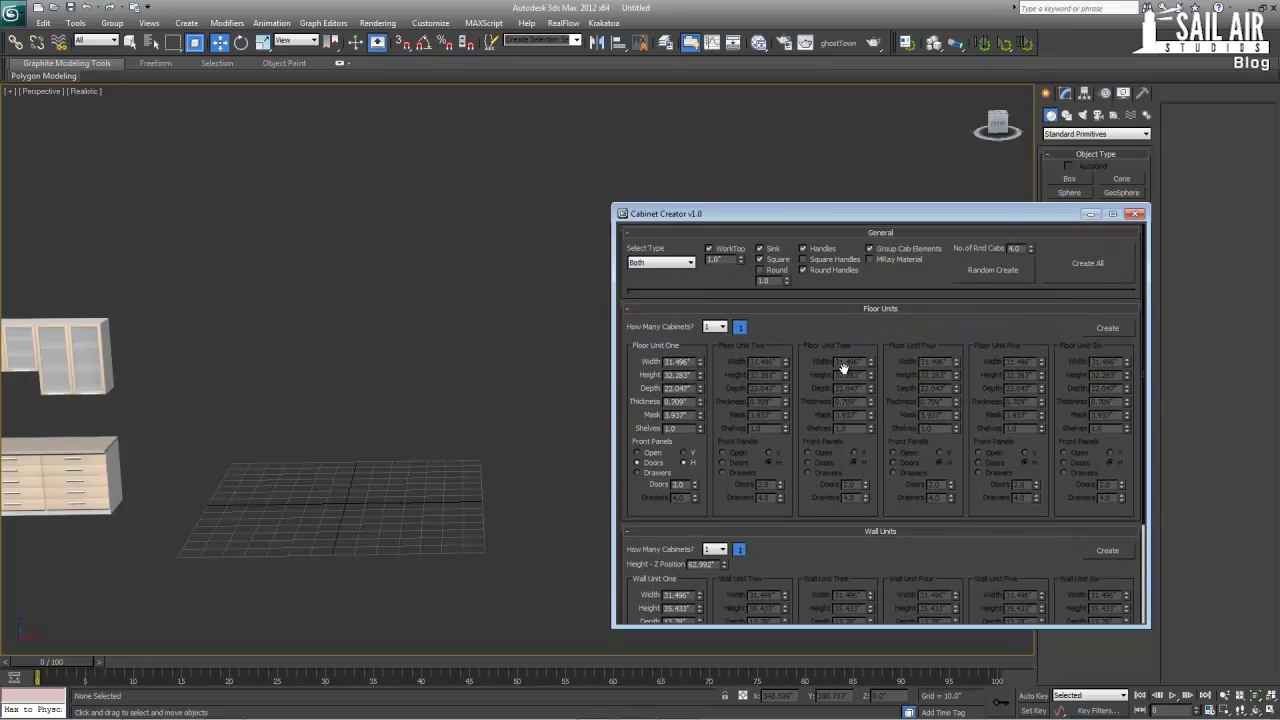
# - Generate the single floor and wall units and zoom in on the sink cabinet
pyautogui.click(1086, 264)
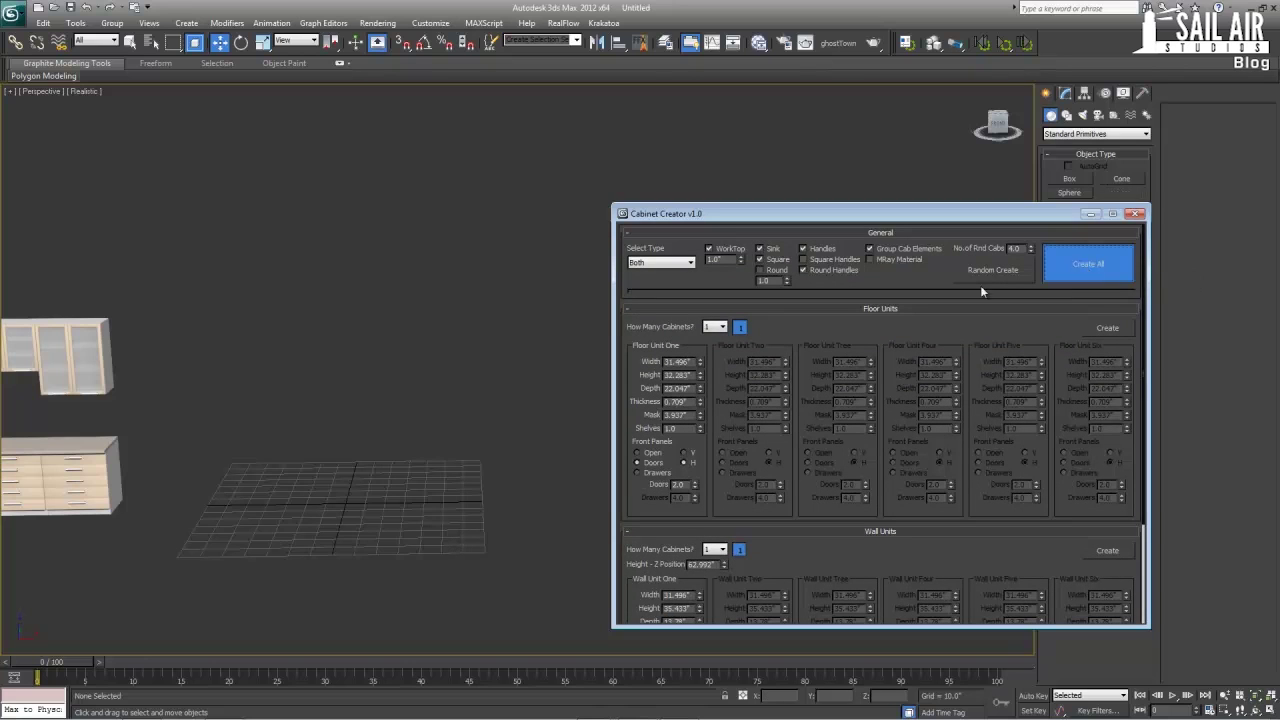
pyautogui.click(308, 521)
pyautogui.press('z')
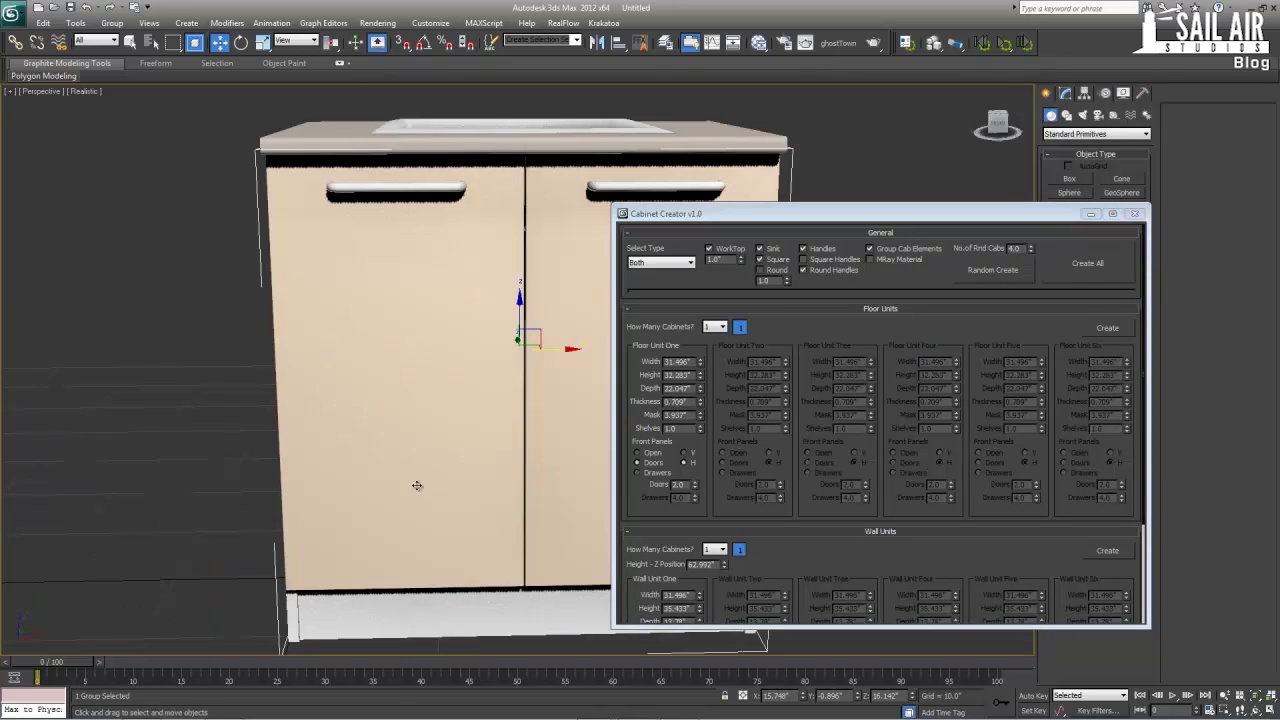
pyautogui.scroll(-5, 400, 496)
# - Close the Cabinet Creator dialog and move the new sink and wall cabinets beside the drawer cabinets
pyautogui.click(1135, 214)
pyautogui.scroll(-6, 645, 345)
pyautogui.moveTo(689, 488); pyautogui.dragTo(438, 192)
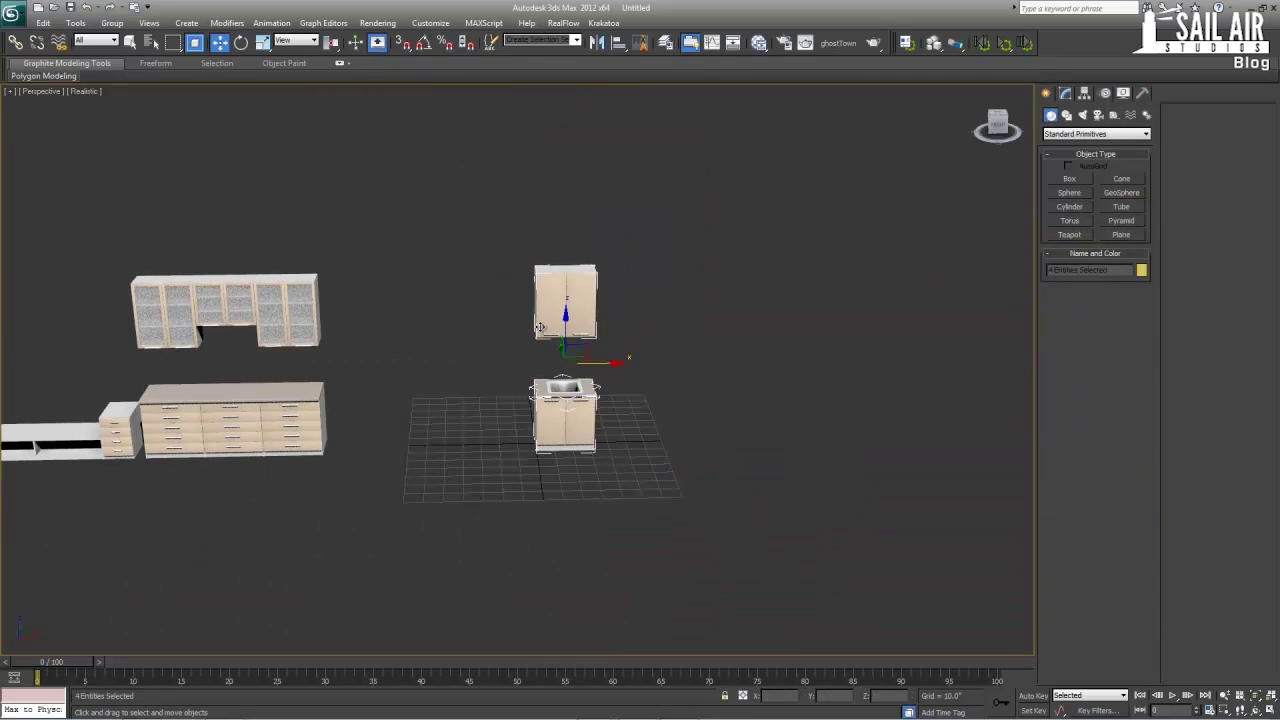
pyautogui.moveTo(605, 361); pyautogui.dragTo(403, 364)
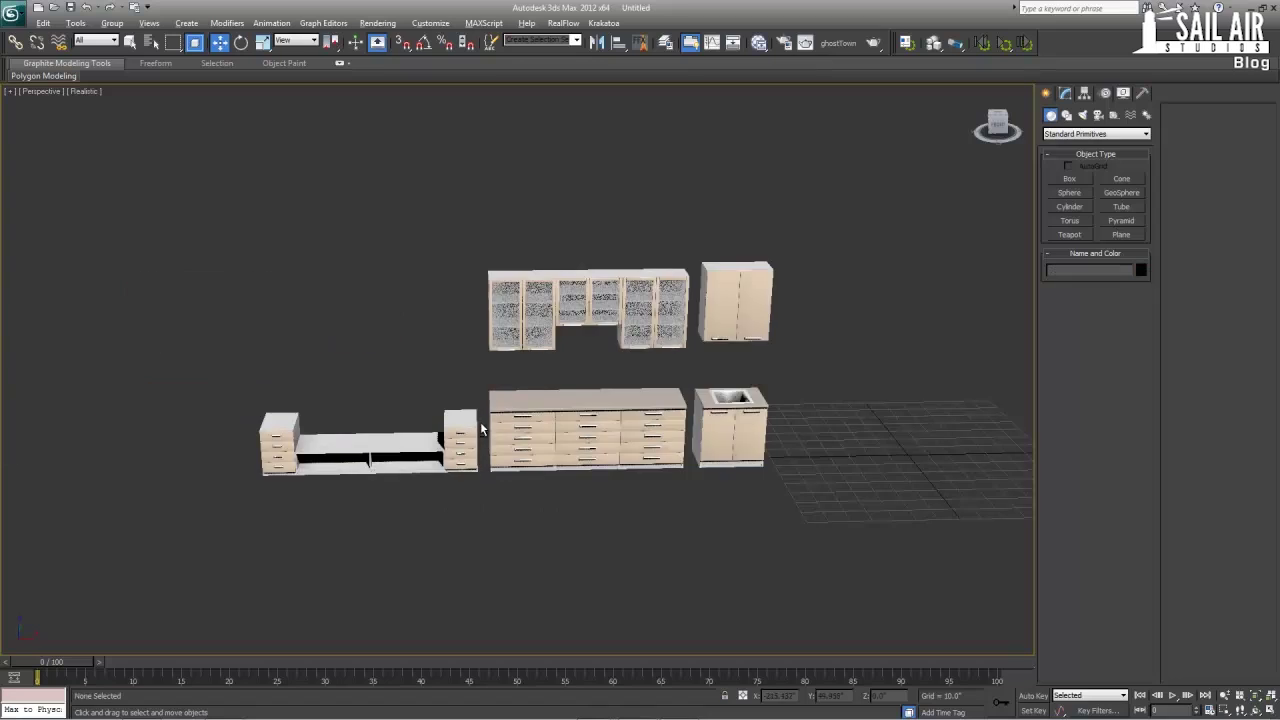
# - Examine the glass-door wall units, drawer cabinets and sink cabinet from several angles
pyautogui.moveTo(480, 421)
pyautogui.keyDown('alt'); pyautogui.mouseDown(button='middle')
pyautogui.moveTo(491, 413)
pyautogui.moveTo(476, 418)
pyautogui.mouseUp(button='middle'); pyautogui.keyUp('alt')
pyautogui.scroll(3, 476, 418)
pyautogui.moveTo(608, 389); pyautogui.dragTo(533, 370, button='middle')
pyautogui.scroll(3, 533, 370)
pyautogui.keyDown('alt'); pyautogui.moveTo(560, 289); pyautogui.dragTo(318, 283, button='middle'); pyautogui.keyUp('alt')
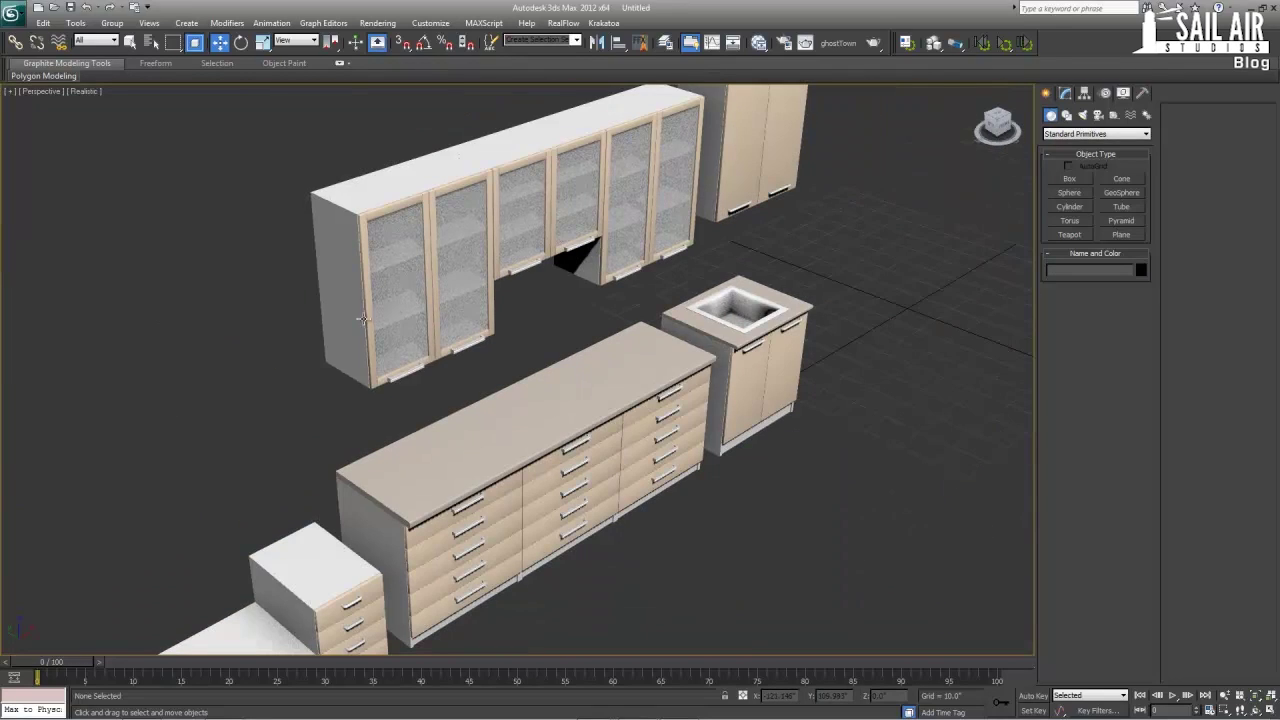
pyautogui.keyDown('alt'); pyautogui.moveTo(773, 329); pyautogui.dragTo(410, 490, button='middle'); pyautogui.keyUp('alt')
pyautogui.moveTo(630, 410)
pyautogui.keyDown('alt'); pyautogui.mouseDown(button='middle')
pyautogui.moveTo(694, 246)
pyautogui.moveTo(808, 351)
pyautogui.moveTo(768, 376)
pyautogui.moveTo(650, 345)
pyautogui.moveTo(574, 366)
pyautogui.moveTo(628, 300)
pyautogui.moveTo(677, 489)
pyautogui.moveTo(720, 509)
pyautogui.moveTo(715, 548)
pyautogui.moveTo(503, 574)
pyautogui.moveTo(723, 532)
pyautogui.moveTo(723, 500)
pyautogui.moveTo(597, 569)
pyautogui.moveTo(436, 460)
pyautogui.mouseUp(button='middle'); pyautogui.keyUp('alt')
pyautogui.scroll(2, 438, 466)
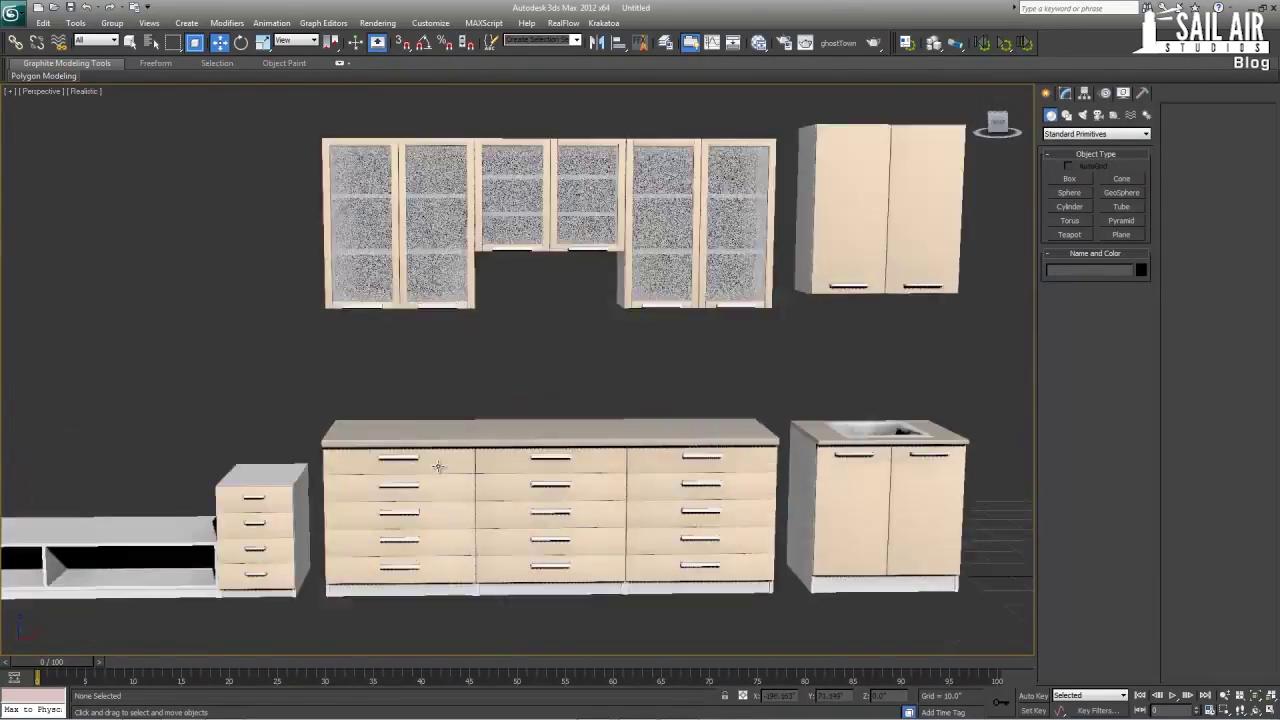
# - Select the middle five-drawer floor cabinet and open its group for editing individual parts
pyautogui.scroll(3, 438, 466)
pyautogui.click(566, 503)
pyautogui.keyDown('alt'); pyautogui.moveTo(566, 503); pyautogui.dragTo(655, 600, button='middle'); pyautogui.keyUp('alt')
pyautogui.moveTo(655, 600); pyautogui.dragTo(543, 417, button='middle')
pyautogui.moveTo(457, 366); pyautogui.dragTo(537, 388)
pyautogui.rightClick(537, 388)
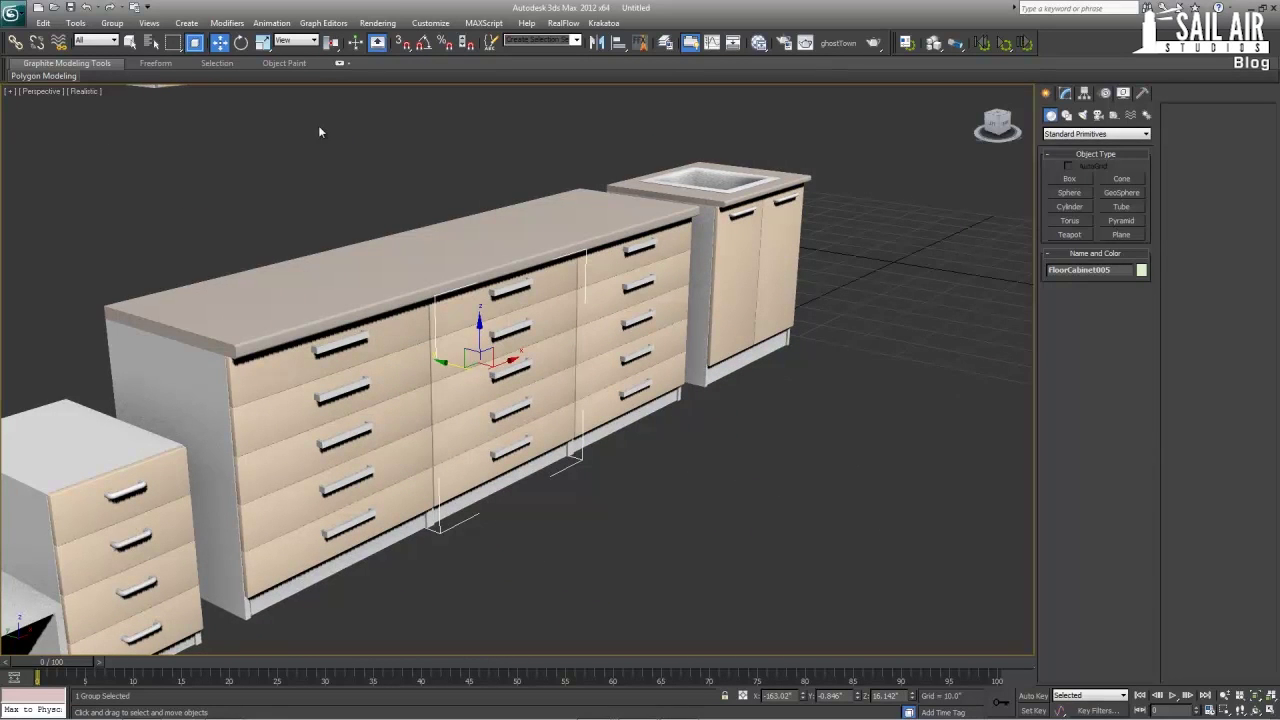
pyautogui.click(111, 22)
pyautogui.click(106, 75)
# - Try pulling the middle drawer front forward out of the opened cabinet, and undo the move
pyautogui.click(485, 352)
pyautogui.moveTo(474, 342); pyautogui.dragTo(595, 421)
pyautogui.click(467, 386)
pyautogui.keyDown('alt'); pyautogui.moveTo(490, 430); pyautogui.dragTo(463, 431, button='middle'); pyautogui.keyUp('alt')
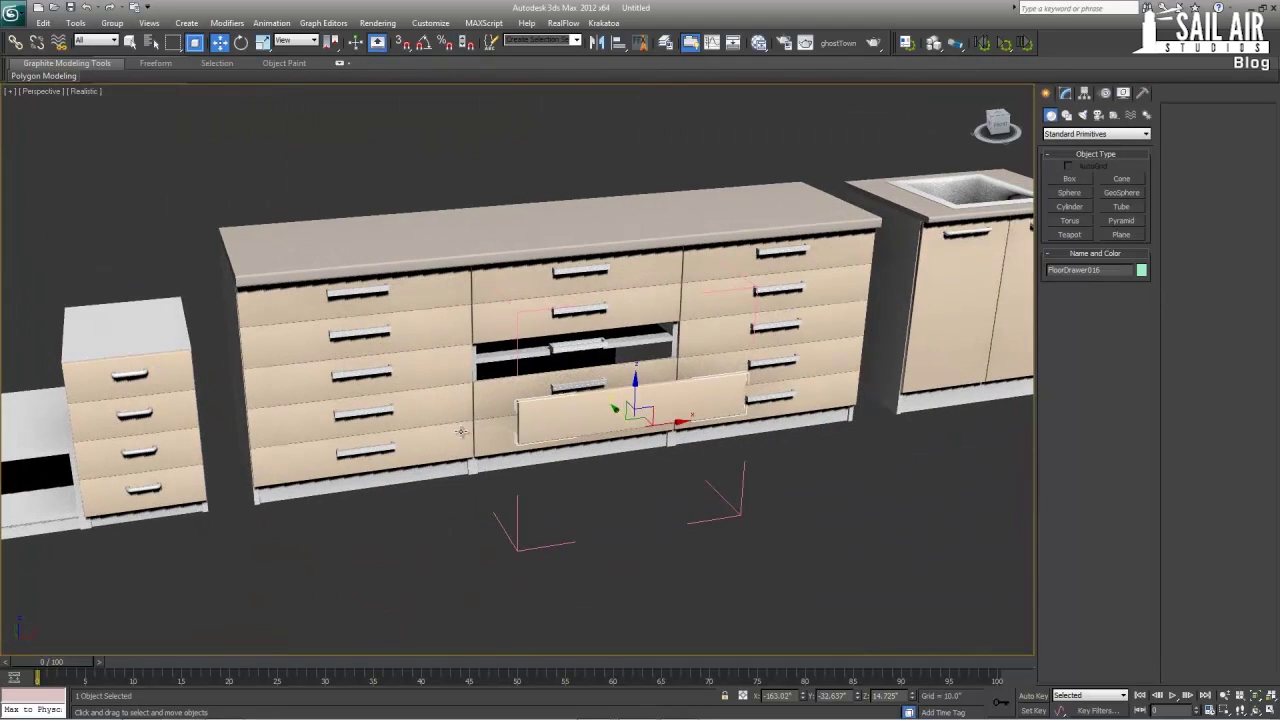
pyautogui.hotkey('ctrl', 'z')
# - Close the middle floor cabinet's group and clear the selection
pyautogui.click(494, 482)
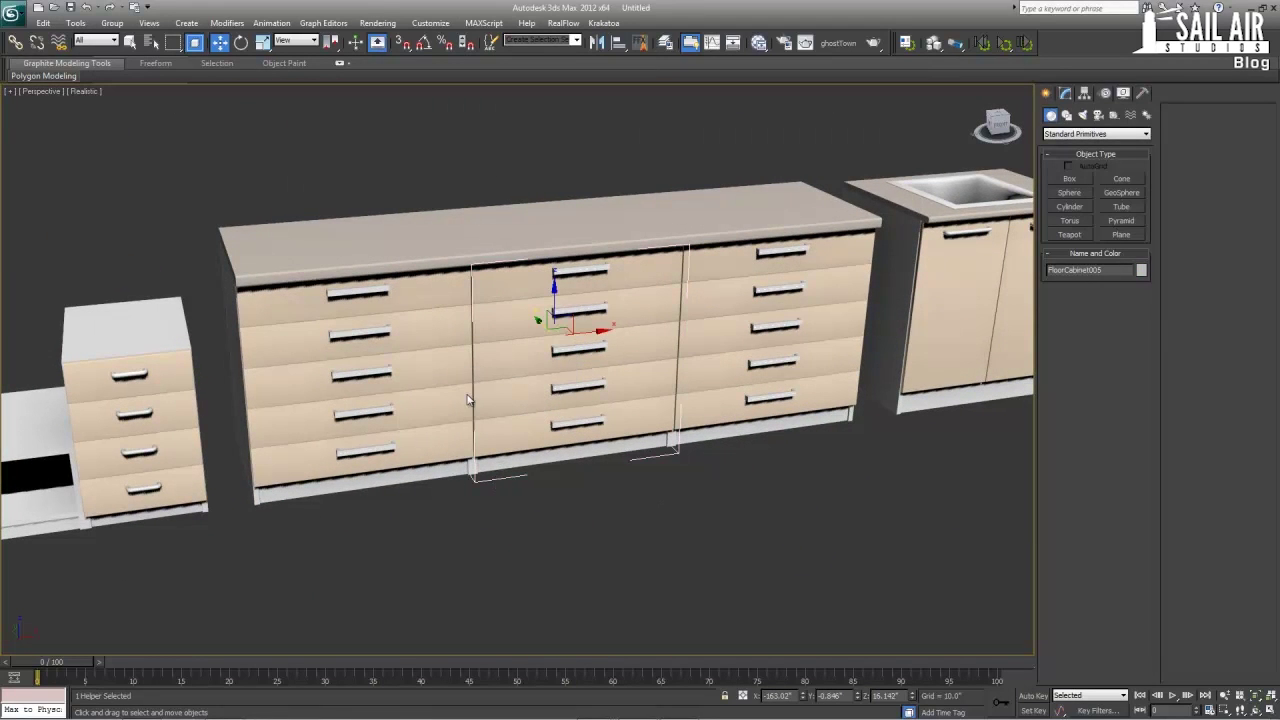
pyautogui.click(112, 22)
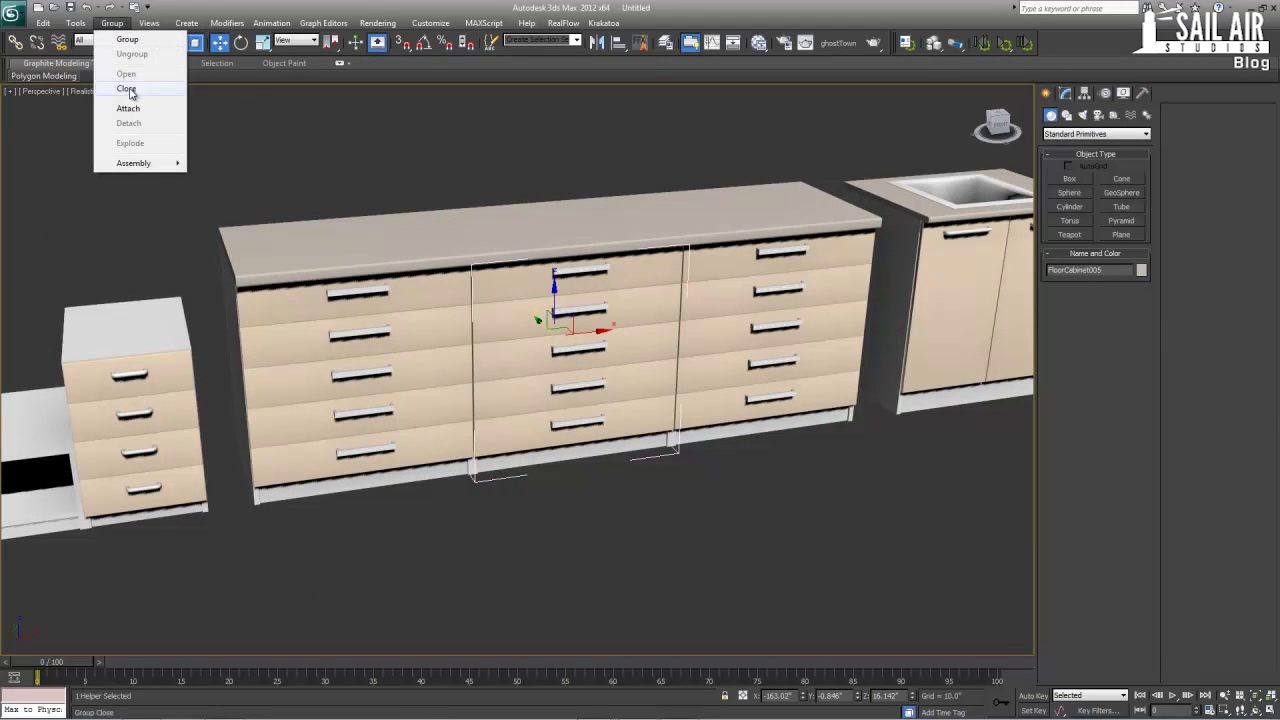
pyautogui.click(130, 88)
pyautogui.click(316, 140)
# - Examine the complete row of media unit, drawer cabinets, wall units and sink cabinet from a distance
pyautogui.scroll(-5, 316, 140)
pyautogui.moveTo(334, 208); pyautogui.dragTo(389, 275, button='middle')
pyautogui.scroll(3, 358, 246)
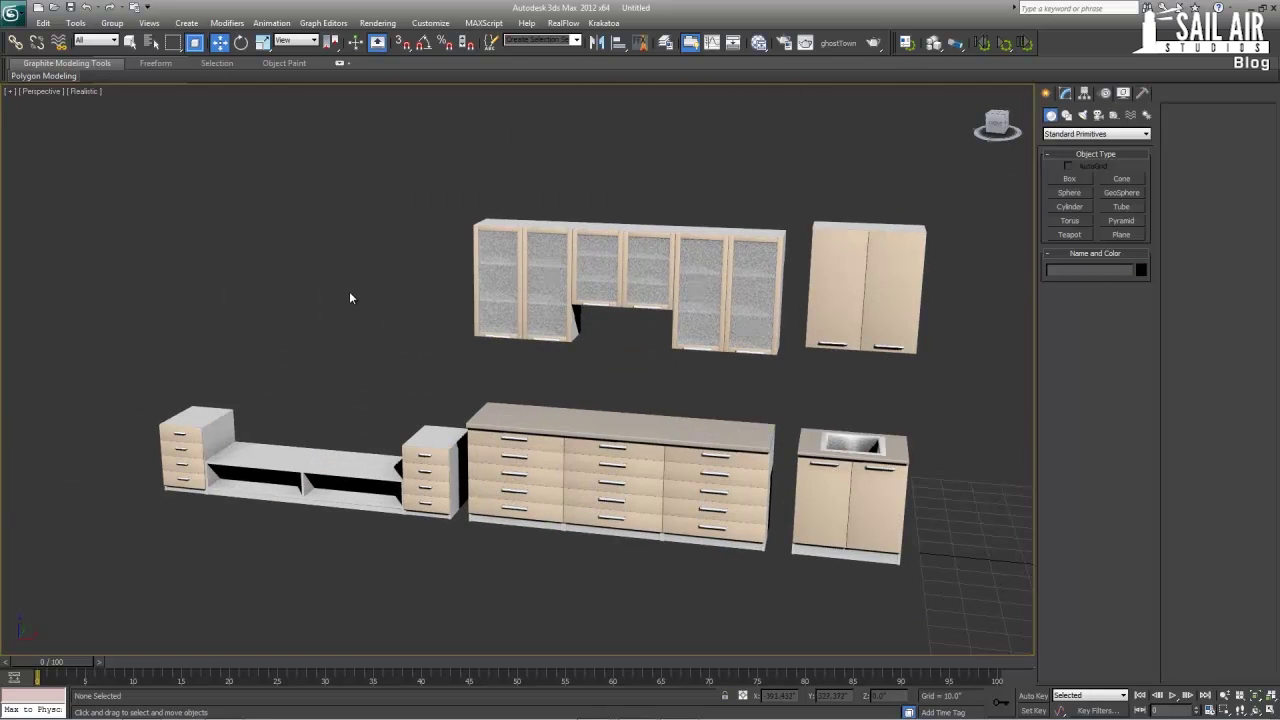
pyautogui.keyDown('alt'); pyautogui.moveTo(349, 291); pyautogui.dragTo(401, 290, button='middle'); pyautogui.keyUp('alt')
pyautogui.scroll(2, 397, 299)
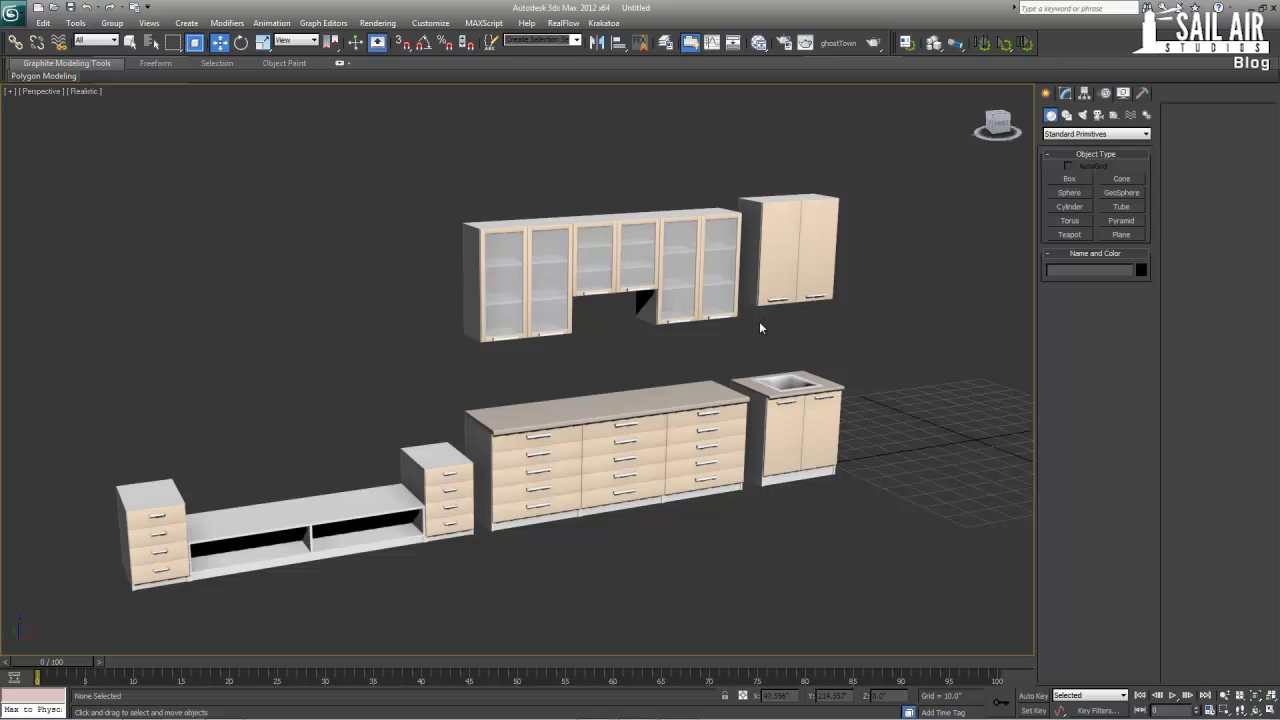
pyautogui.moveTo(773, 357); pyautogui.dragTo(690, 428, button='middle')
# - Examine the full-door wall cabinet and the glass-door wall cabinet beside it up close, and the whole set again
pyautogui.click(915, 265)
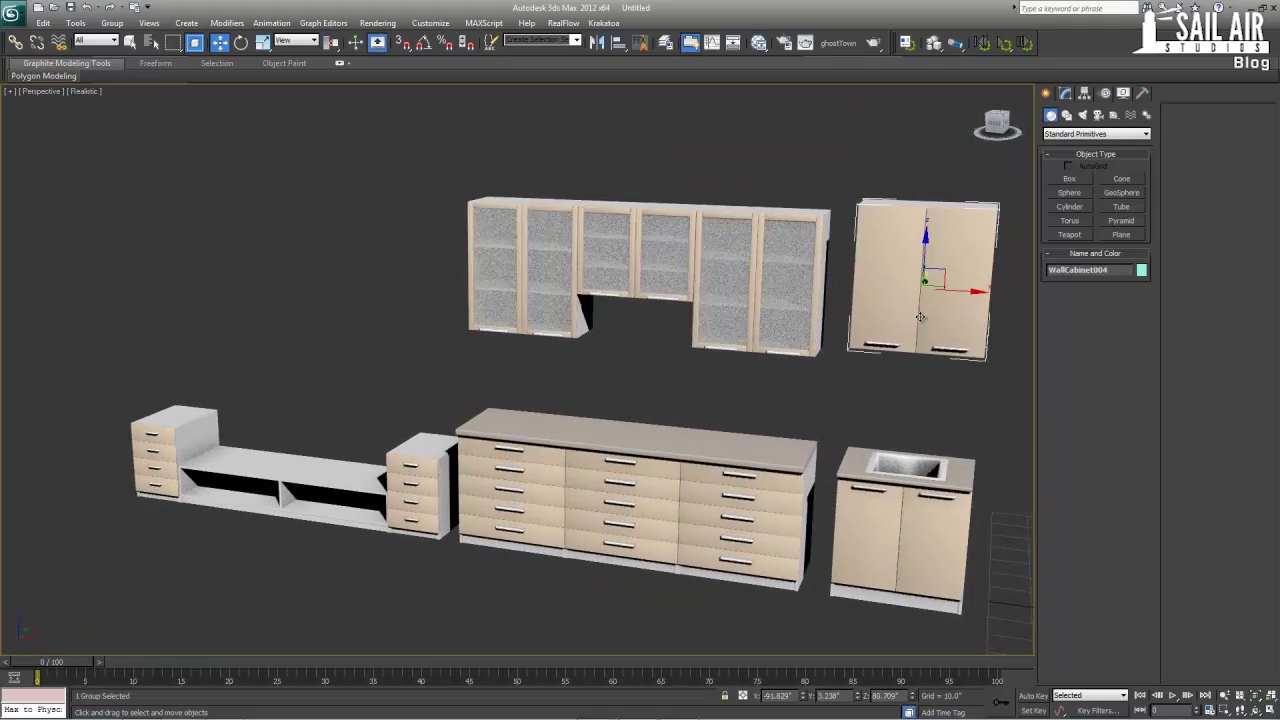
pyautogui.press('z')
pyautogui.scroll(-5, 731, 383)
pyautogui.click(389, 413)
pyautogui.scroll(5, 350, 424)
pyautogui.moveTo(329, 424); pyautogui.dragTo(823, 345, button='middle')
pyautogui.moveTo(192, 277)
pyautogui.mouseDown(button='middle')
pyautogui.moveTo(666, 314)
pyautogui.moveTo(455, 240)
pyautogui.mouseUp(button='middle')
pyautogui.scroll(-6, 455, 240)
pyautogui.keyDown('alt'); pyautogui.moveTo(523, 423); pyautogui.dragTo(605, 374, button='middle'); pyautogui.keyUp('alt')
pyautogui.moveTo(723, 449); pyautogui.dragTo(698, 447, button='middle')
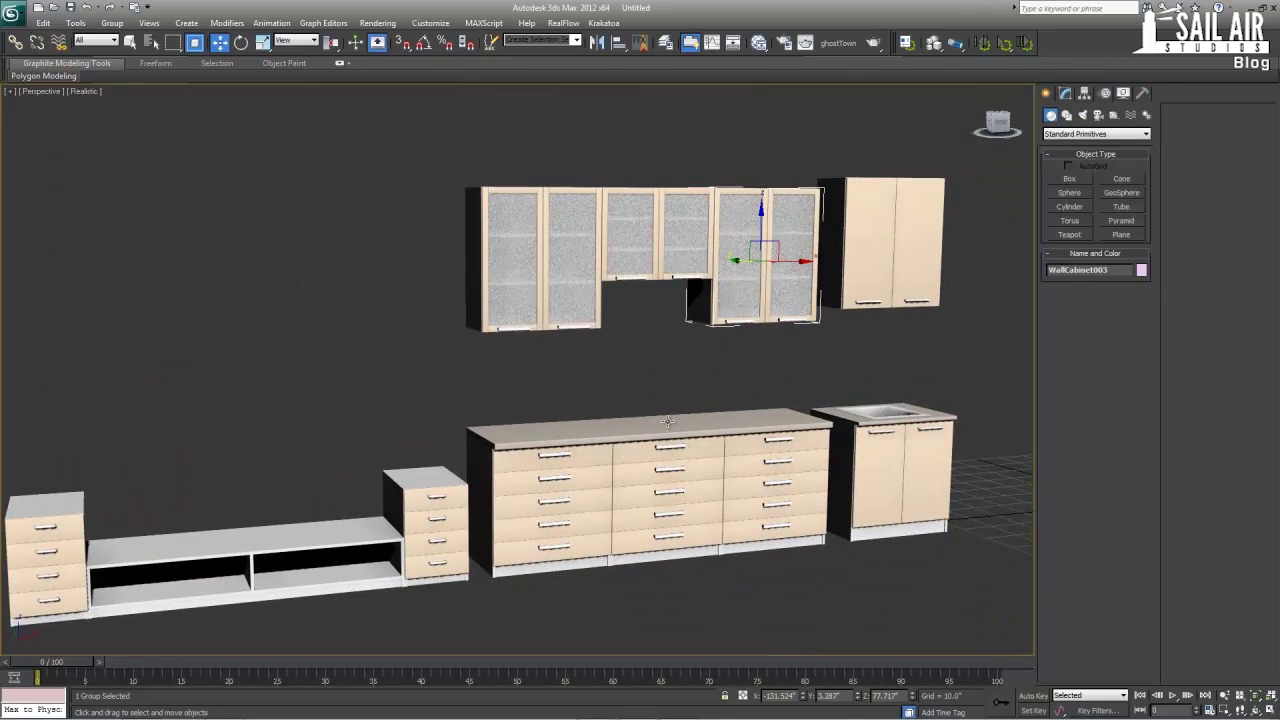